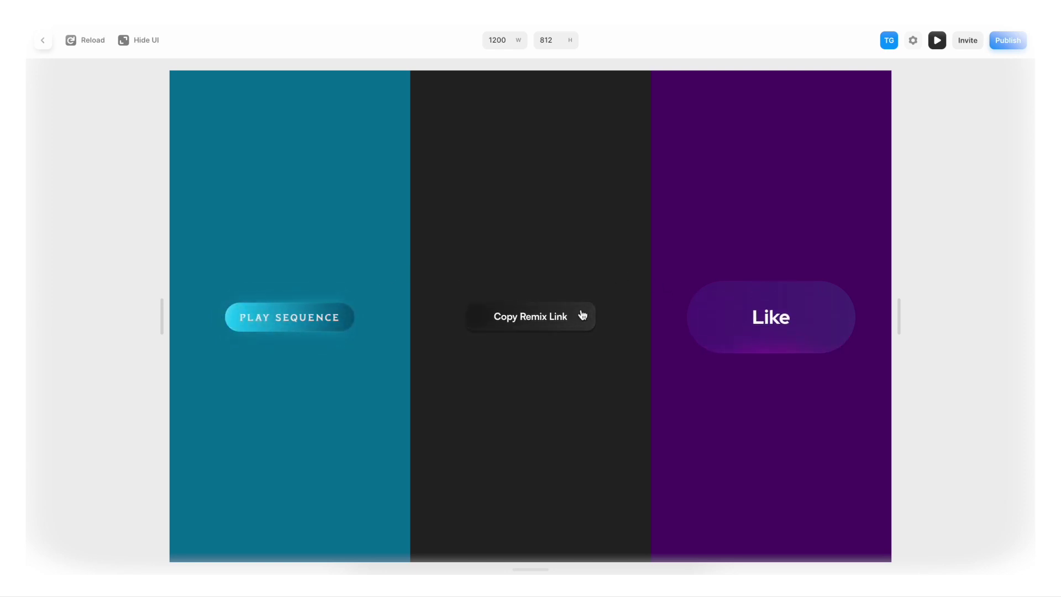
Toggle the Like button to Unlike and back, then add a 'Play sequence' text layer
click(727, 314)
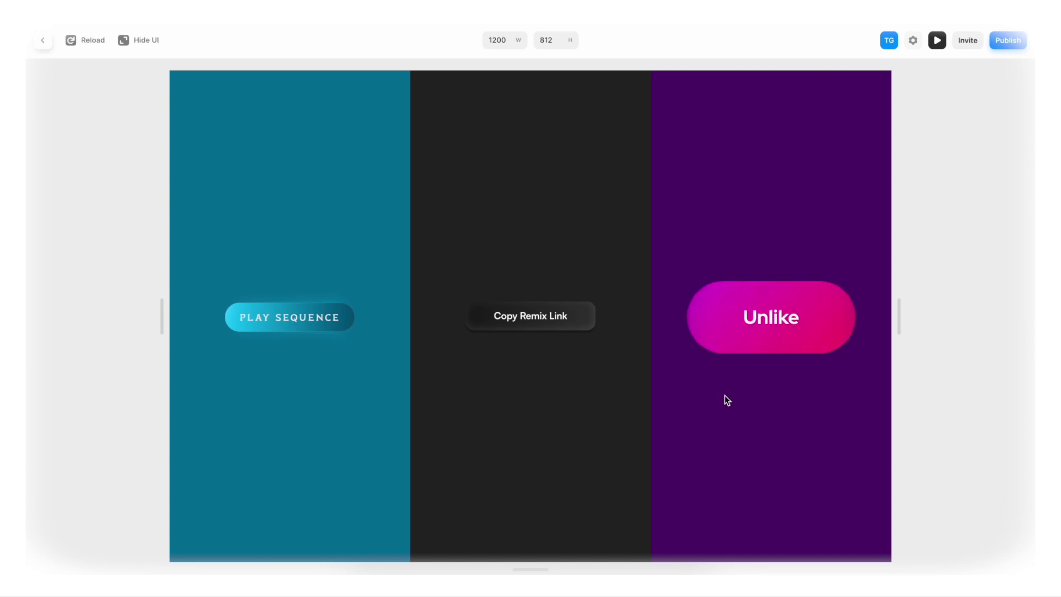
click(724, 331)
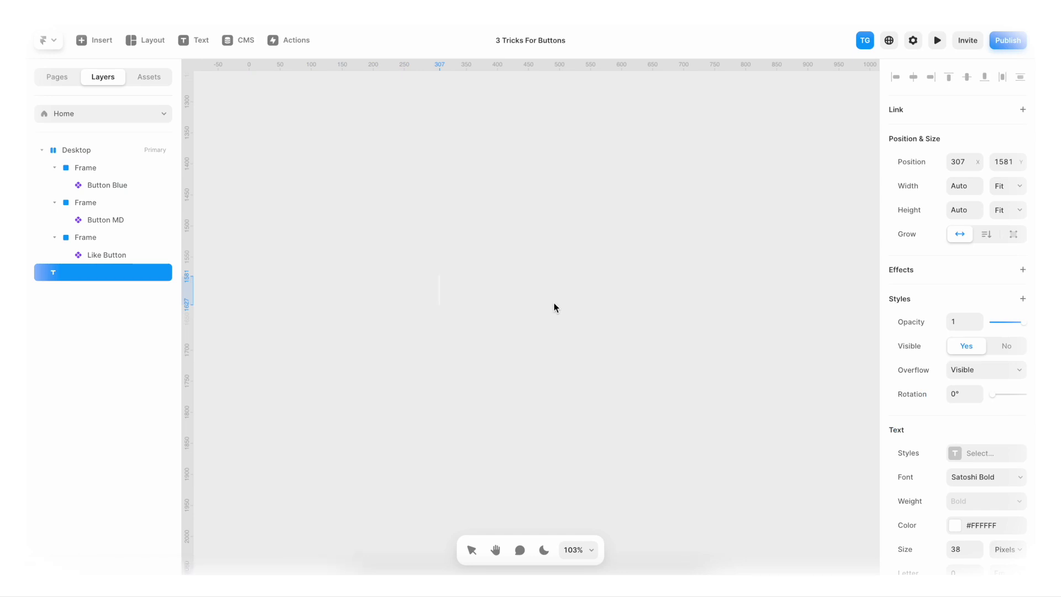
text(Play sequen)
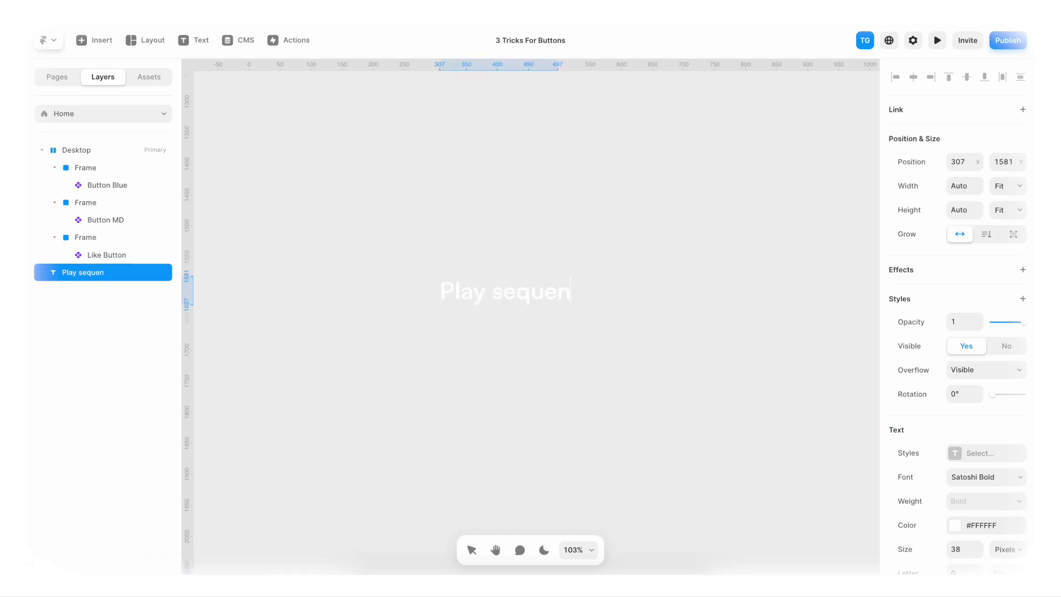
text(ce)
key(Escape)
scroll(964, 379, down, 3)
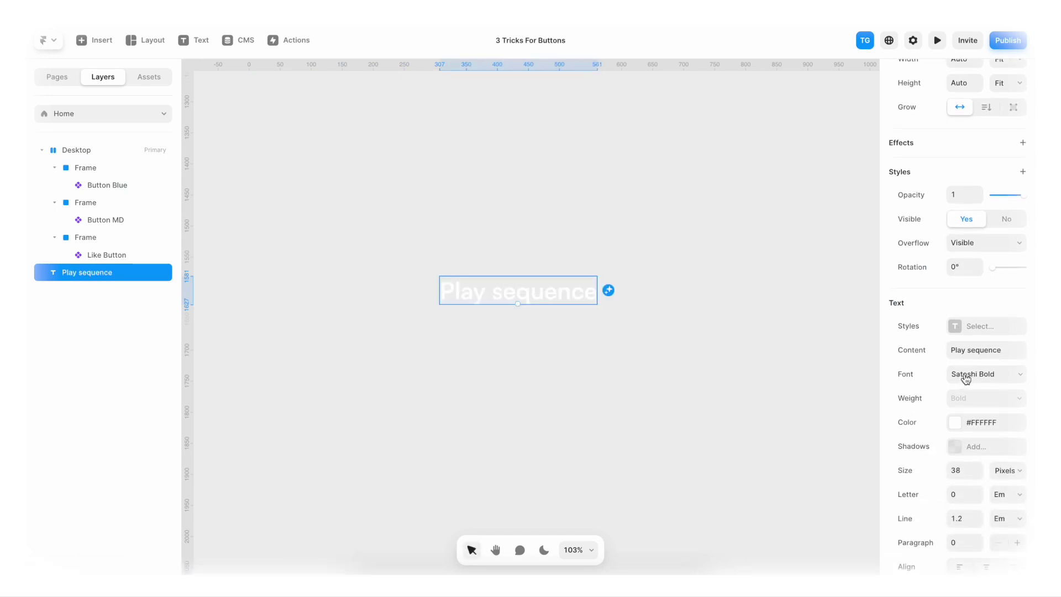
Set the text in TorukSC Regular and draw a frame around it
click(965, 379)
scroll(826, 414, down, 2)
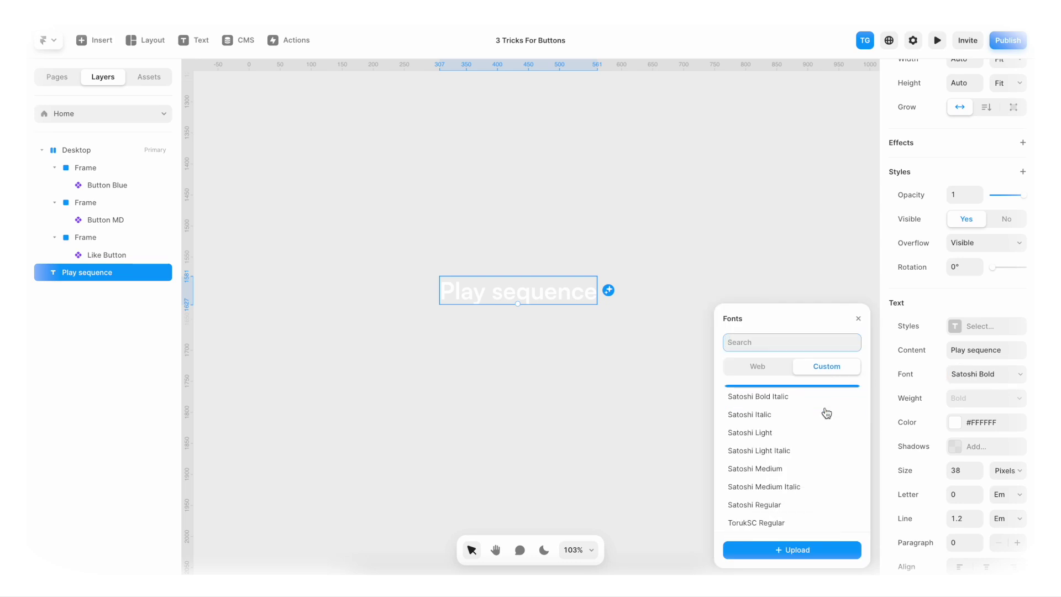
click(770, 522)
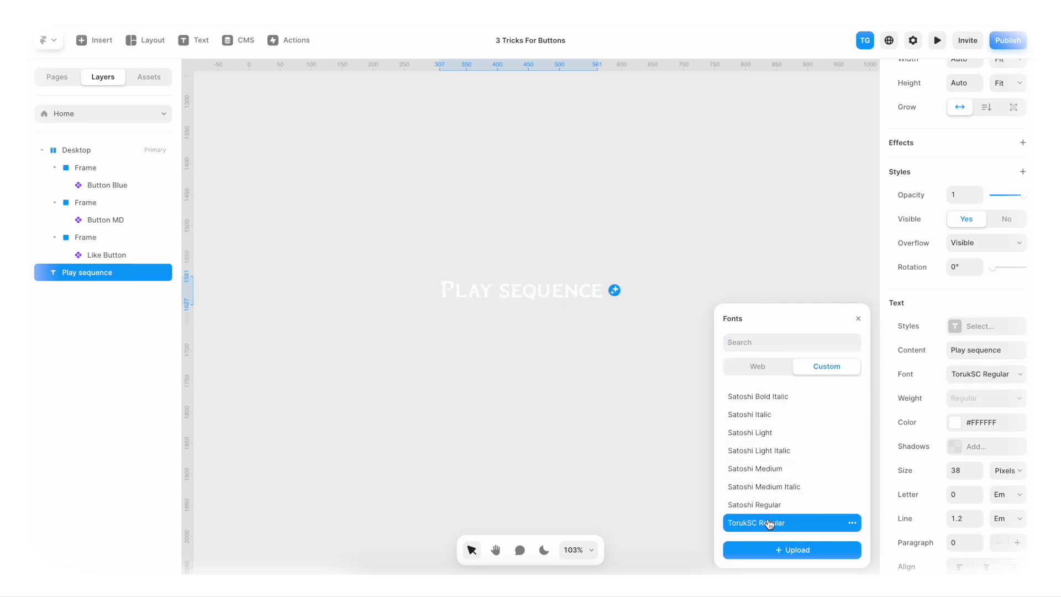
click(628, 344)
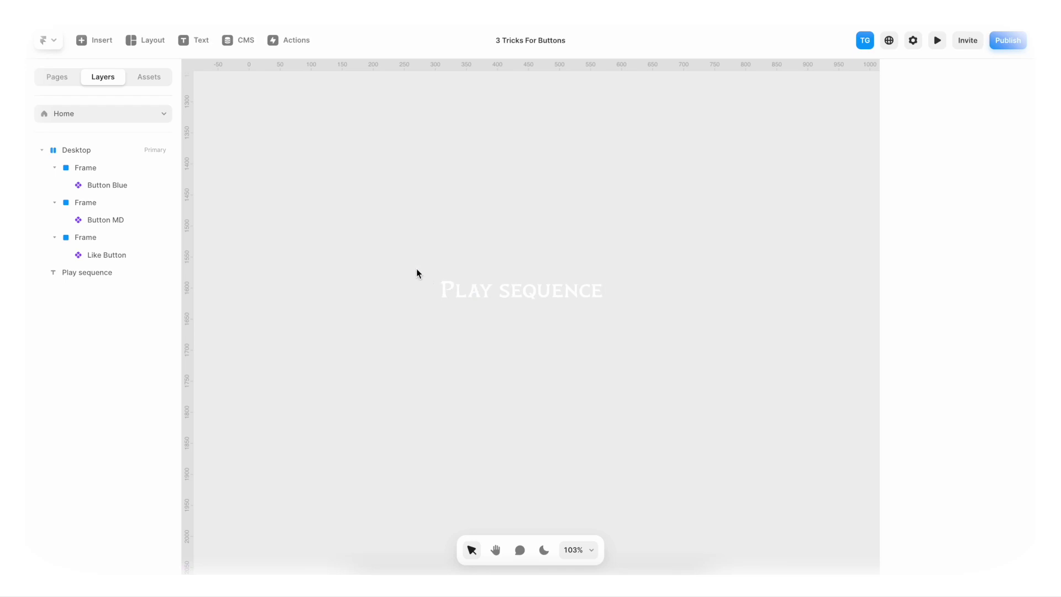
key(f)
drag(401, 262, 649, 317)
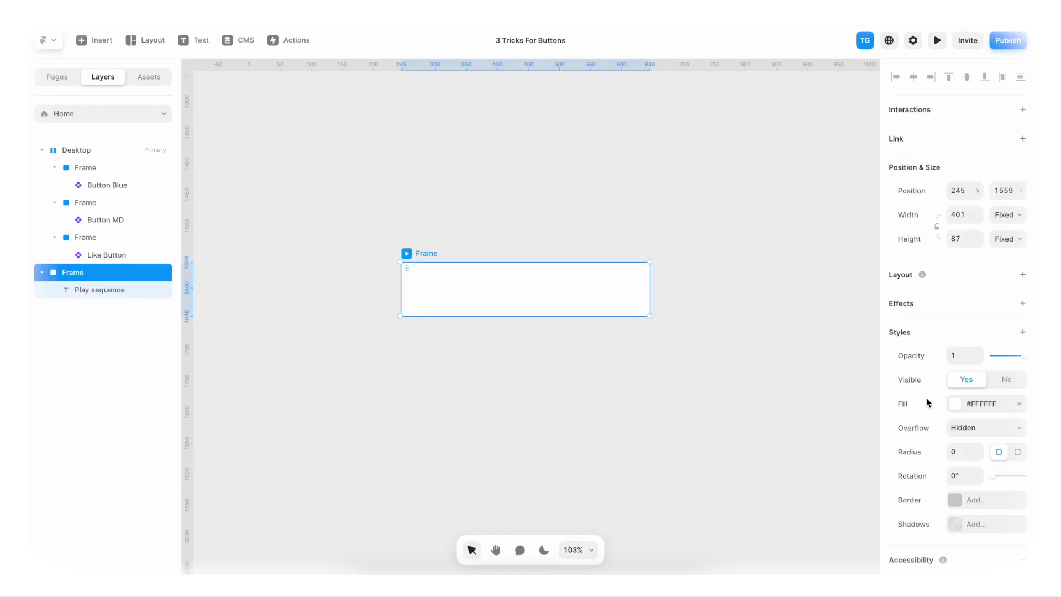
Fill the frame with a left-to-right linear gradient whose stop is bright cyan #57E6FF
click(954, 403)
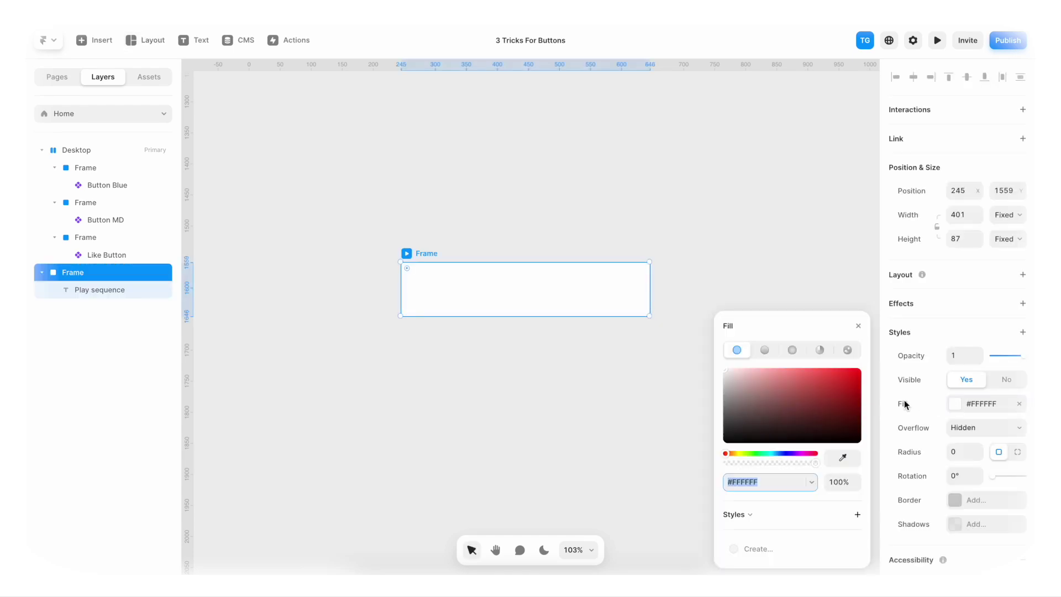
click(765, 353)
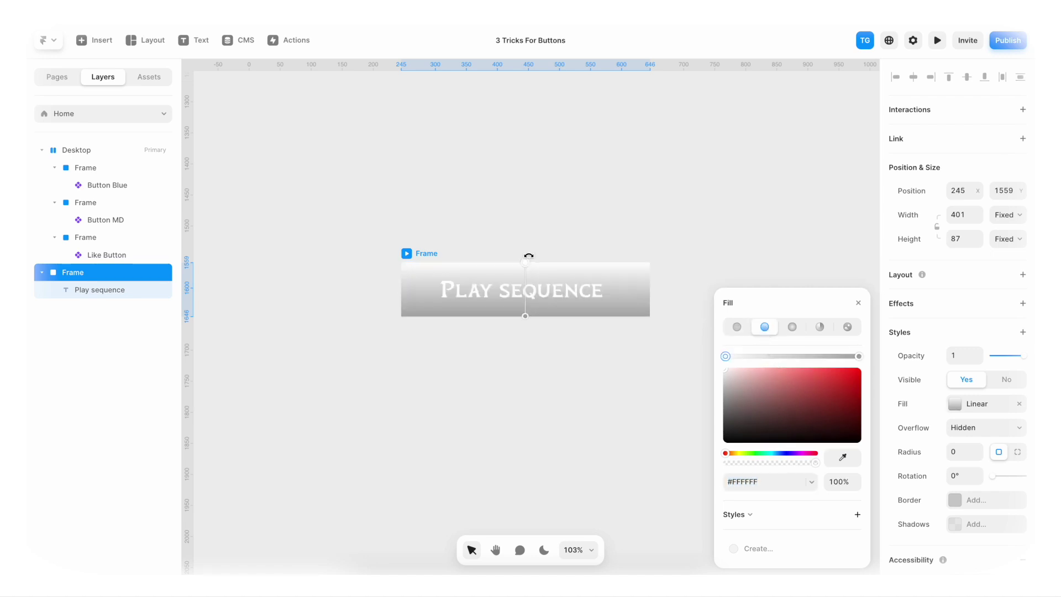
drag(528, 255, 652, 291)
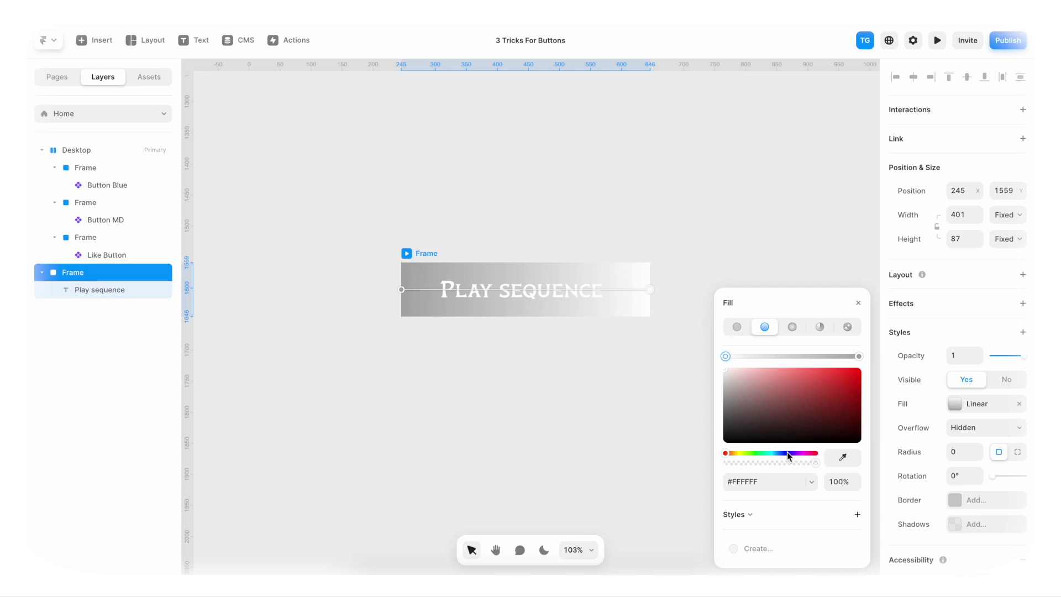
drag(771, 451, 772, 450)
drag(790, 401, 832, 353)
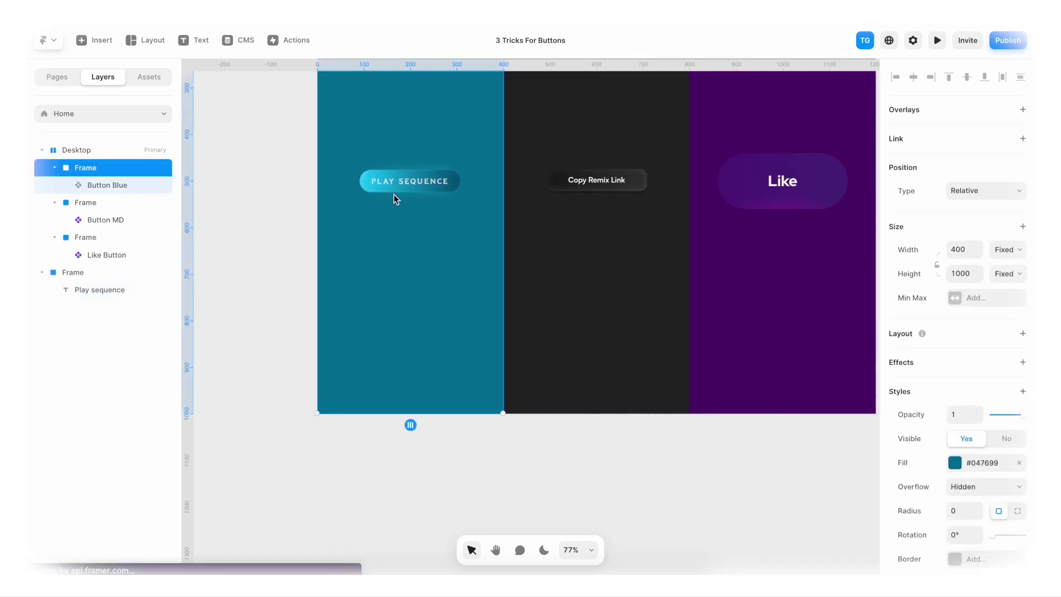
click(398, 190)
Copy Button Blue and paste a copy near the frame
scroll(561, 279, down, 10)
key(shift+0)
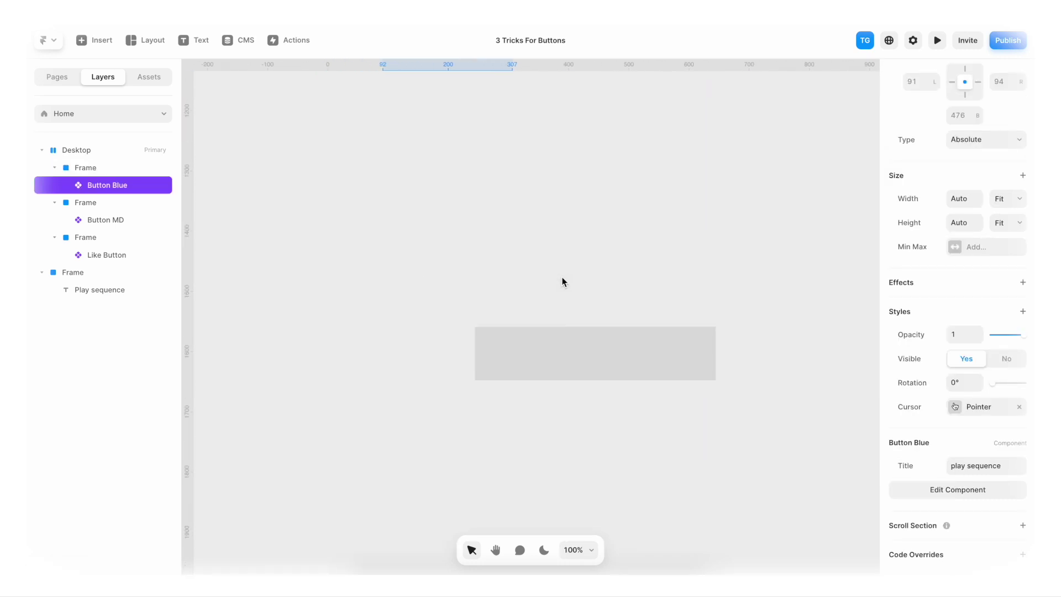
scroll(562, 282, up, 3)
key(ctrl+v)
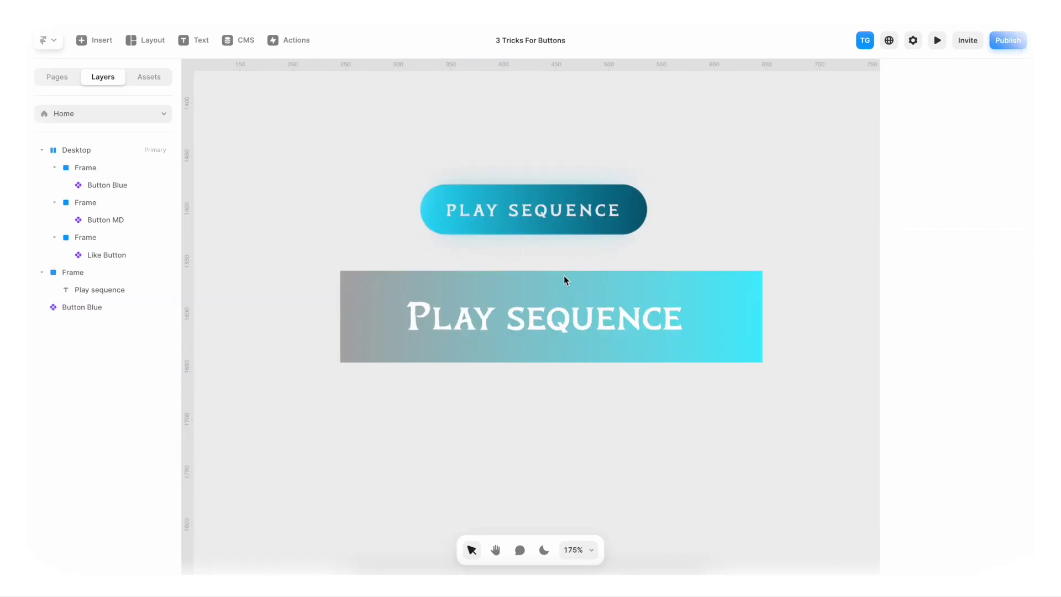
Eyedrop Button Blue's dark teal #015C7D into the frame's first gradient stop
click(365, 271)
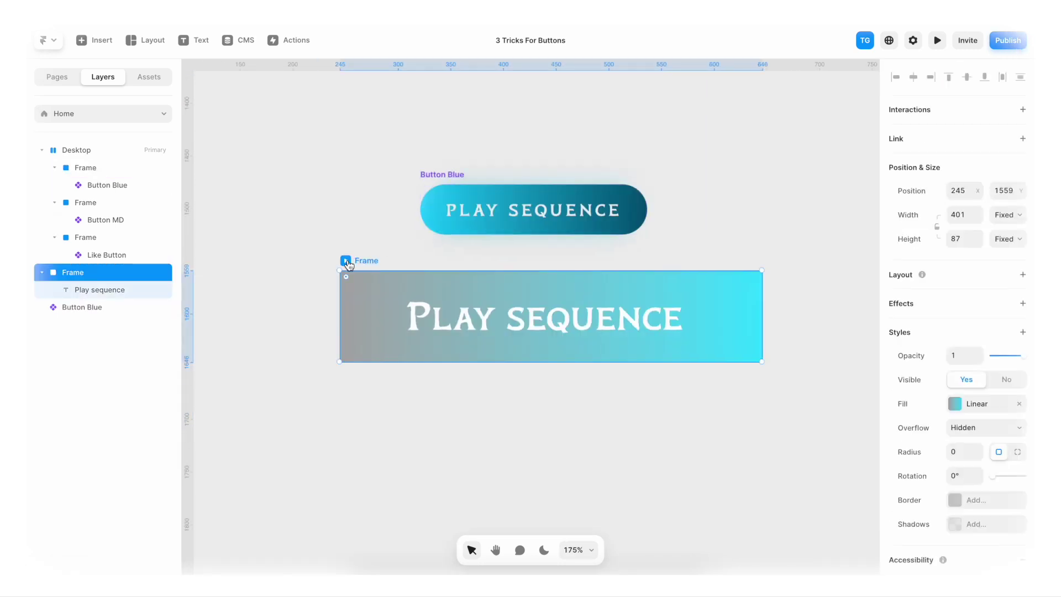
click(954, 404)
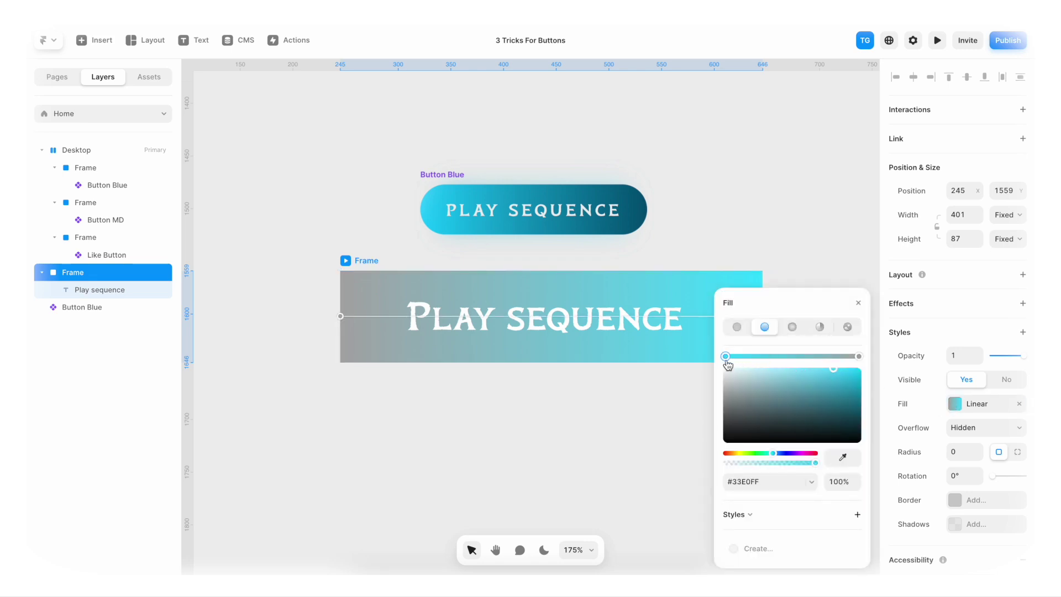
click(842, 457)
scroll(577, 282, right, 2)
scroll(576, 282, up, 1)
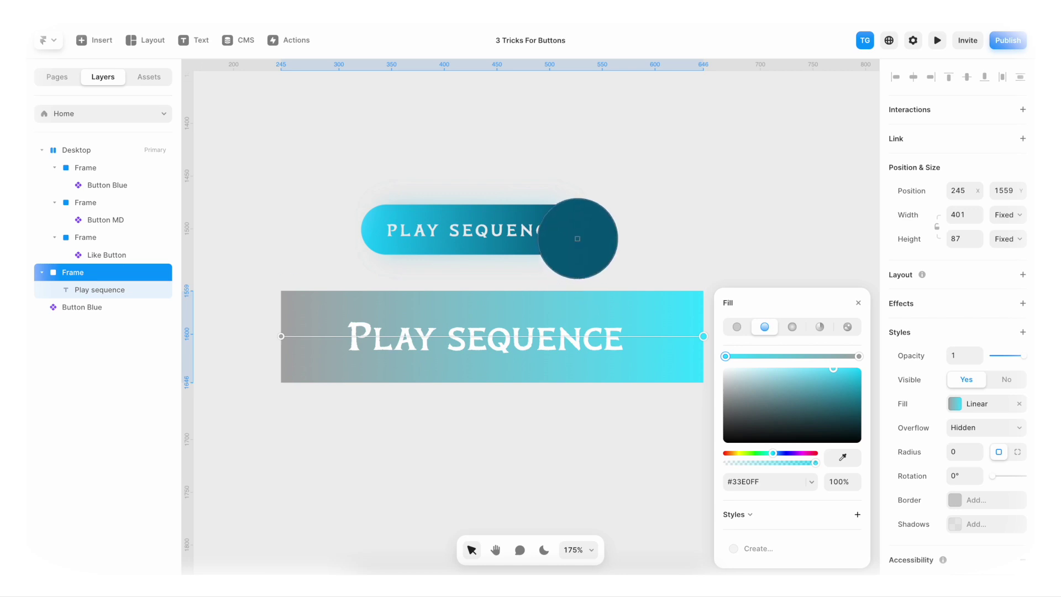
click(577, 243)
Eyedrop Button Blue's cyan #35D0FA into the grey gradient stop
click(858, 355)
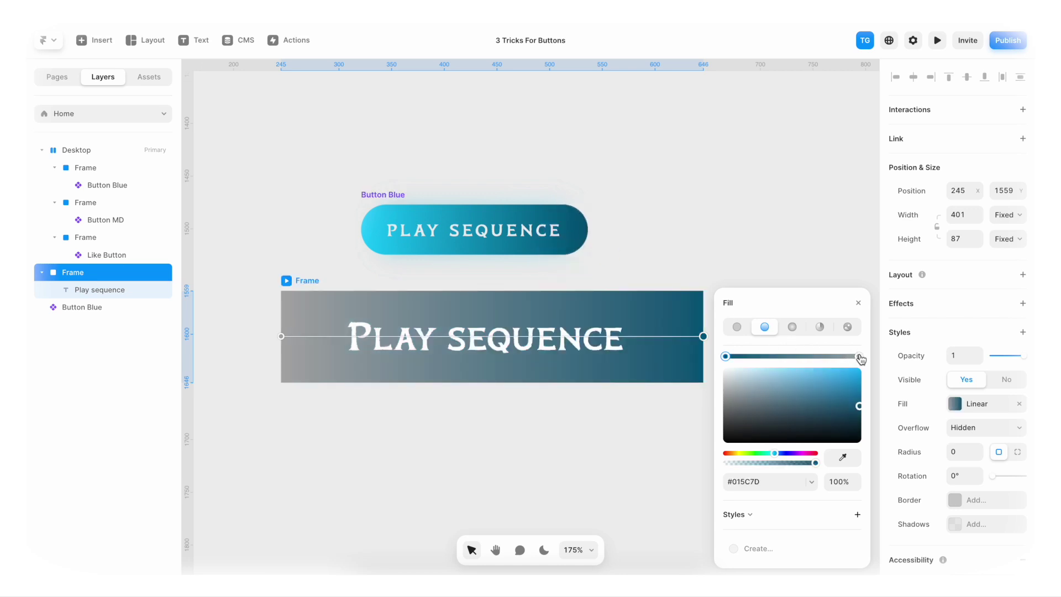
click(842, 457)
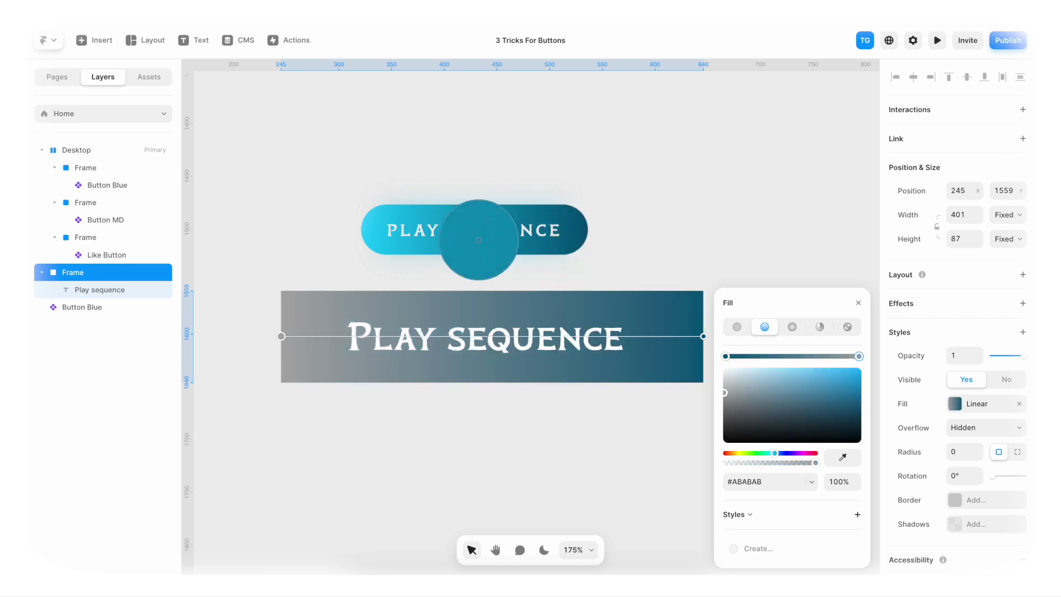
click(370, 216)
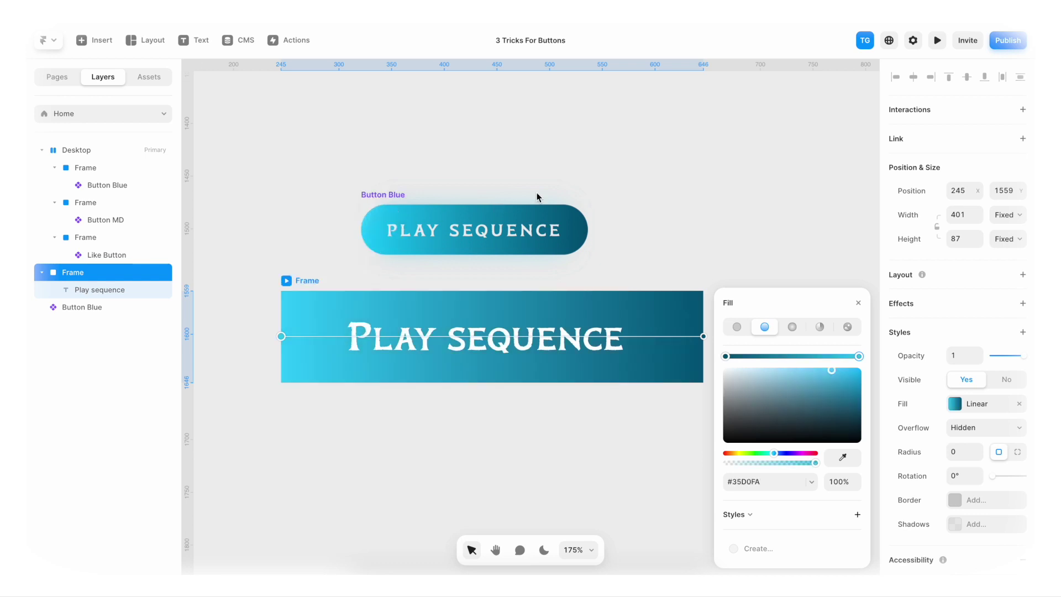
key(Escape)
scroll(536, 192, up, 2)
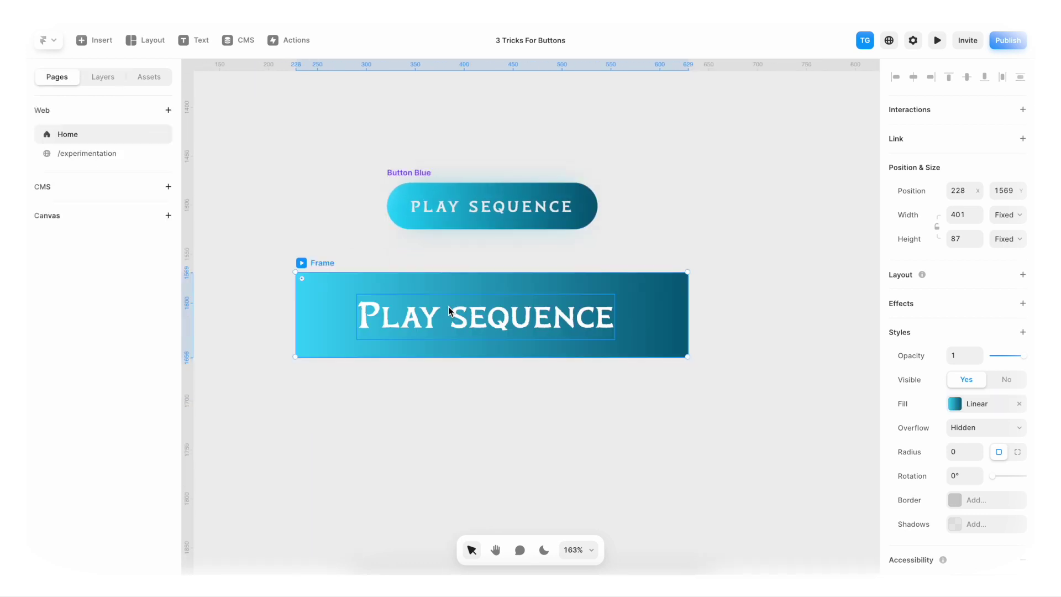
click(448, 311)
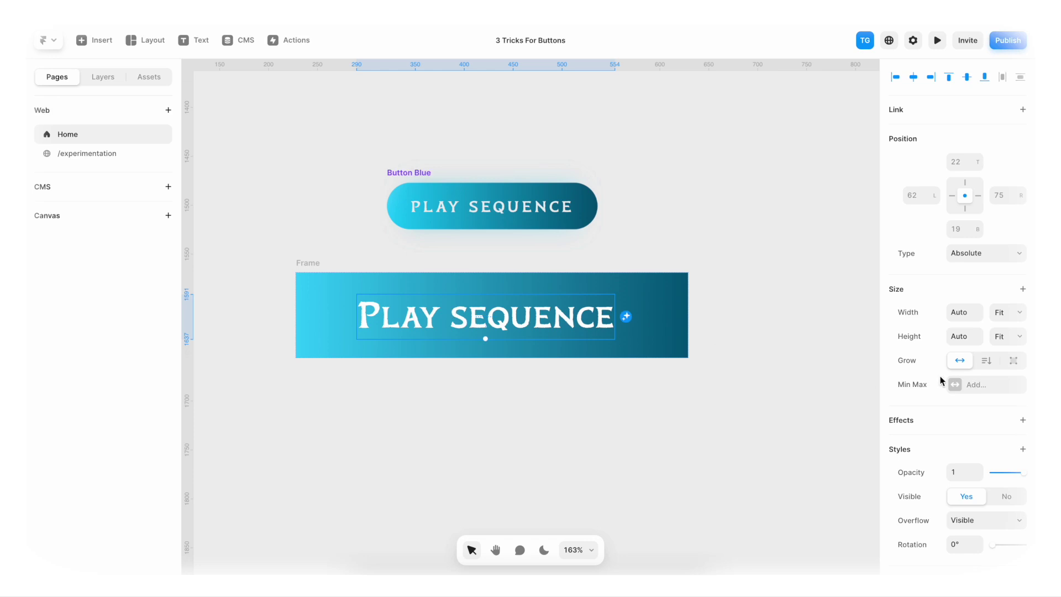
Set the Play sequence text size to 24
scroll(941, 380, down, 7)
click(962, 373)
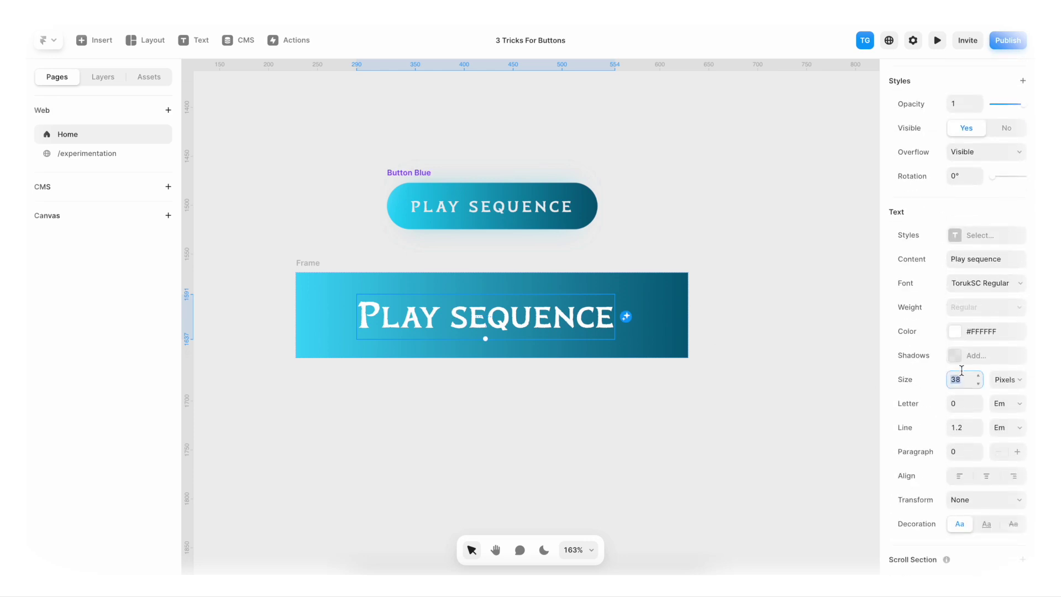
text(30)
key(Down)
key(Down)
key(Down)
key(Down)
key(Down)
key(Down)
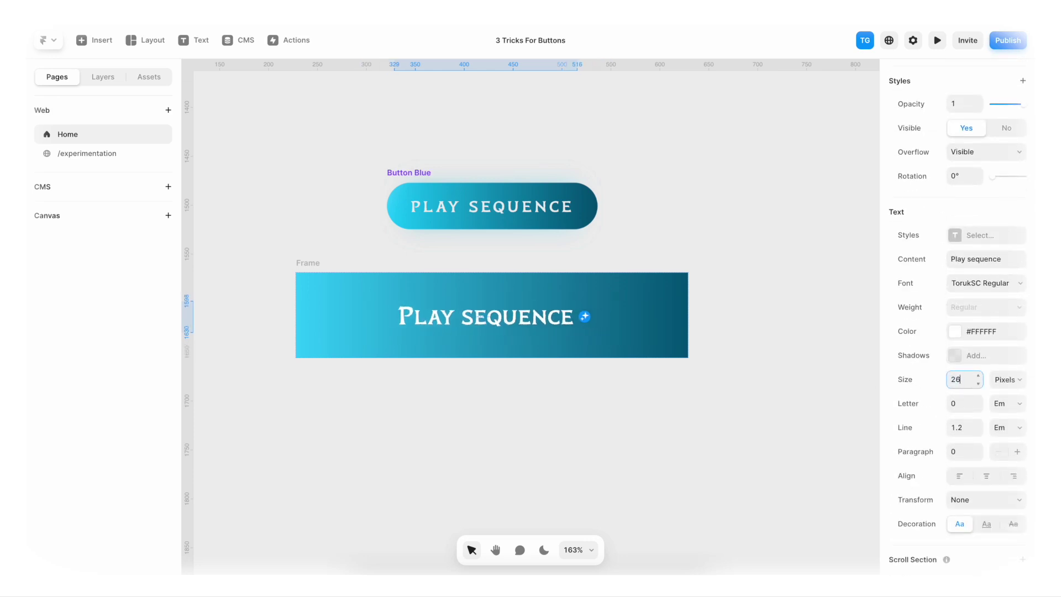
Shrink the frame to about 231×50 and give it corner radius 40
click(316, 262)
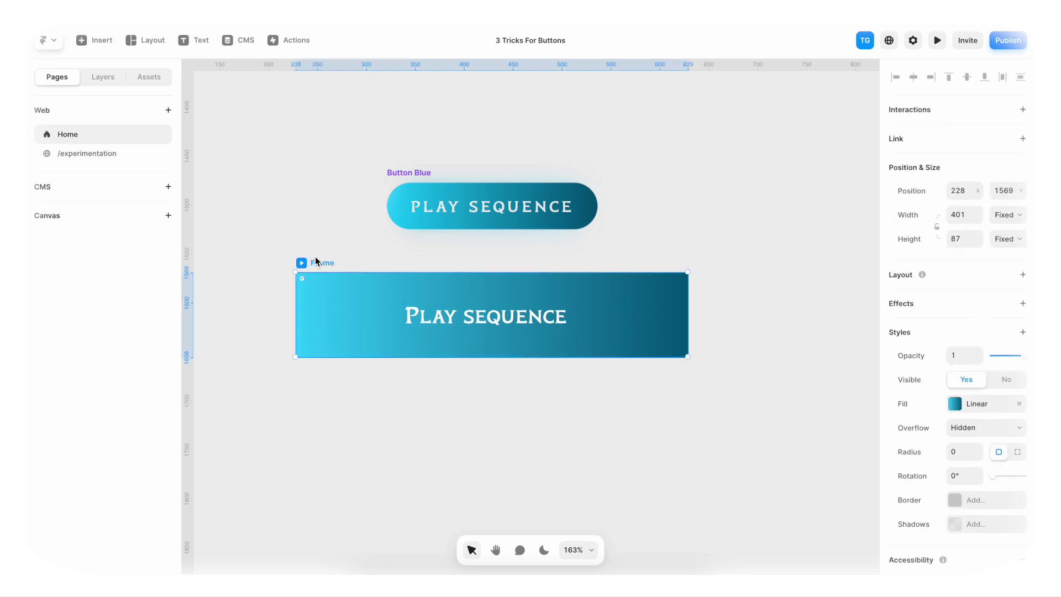
drag(688, 314, 605, 313)
scroll(903, 345, down, 2)
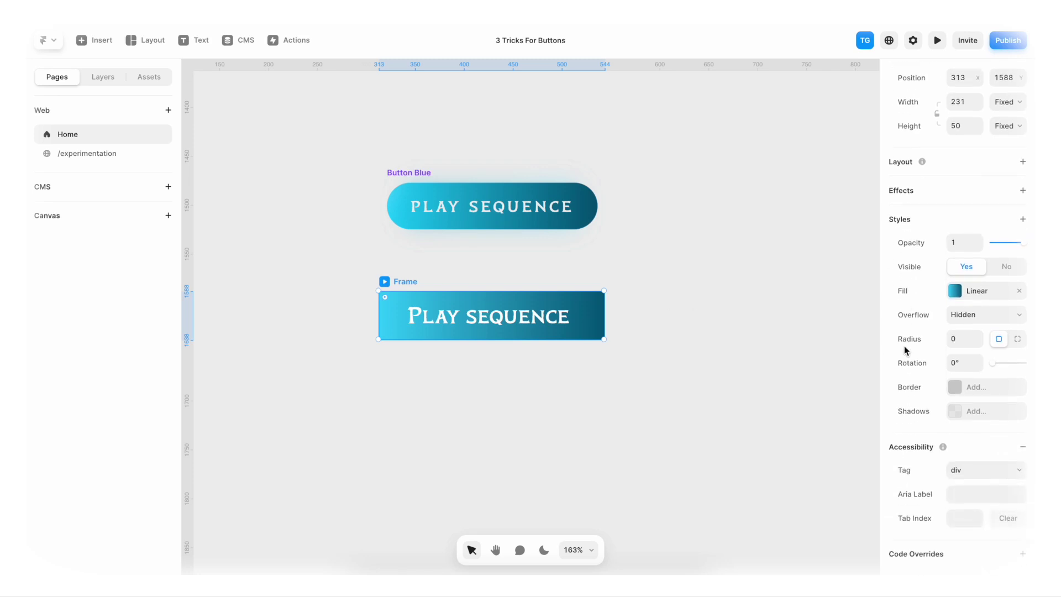
click(958, 337)
text(40)
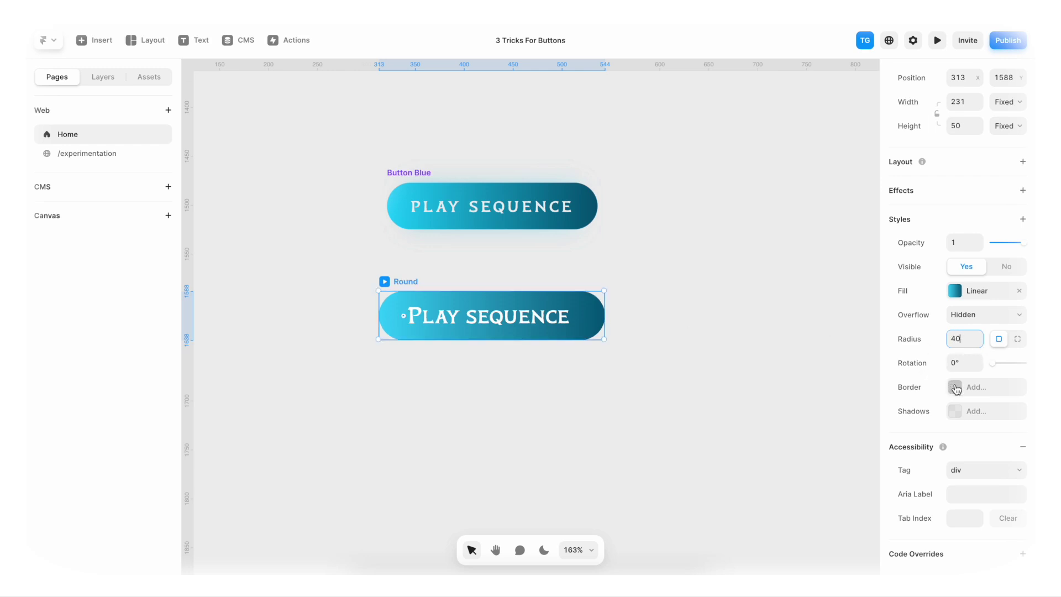
Add a solid white #FFFFFF border at 25% opacity to the frame
click(949, 387)
click(791, 421)
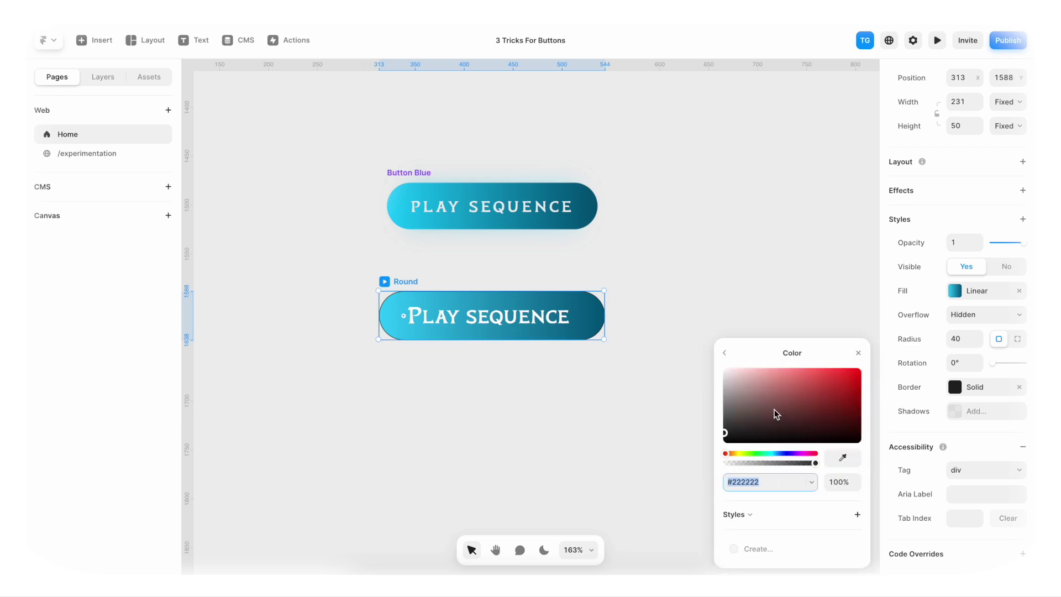
drag(774, 412, 670, 347)
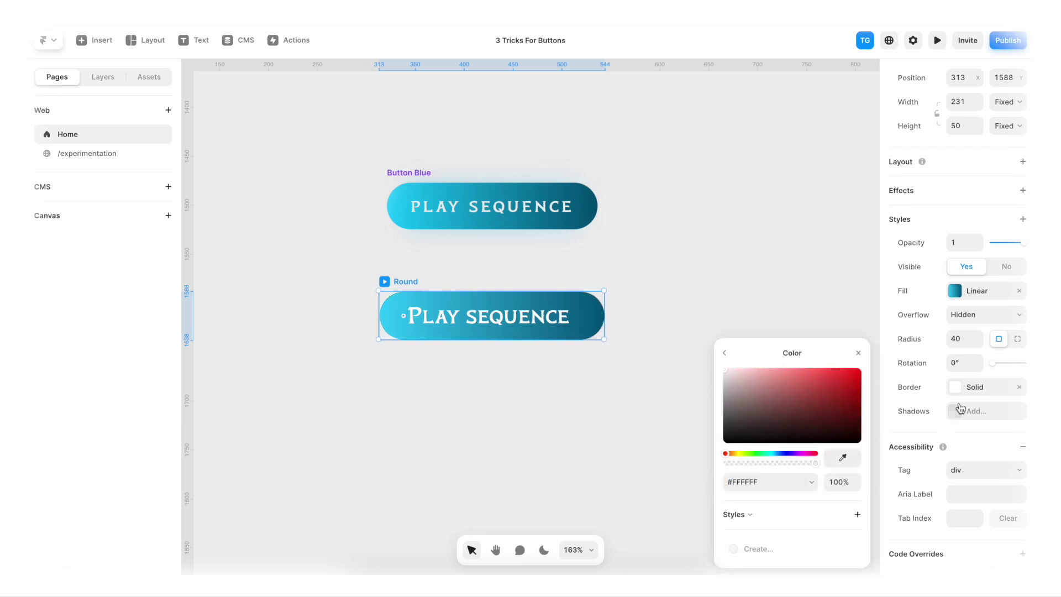
click(839, 475)
text(25%)
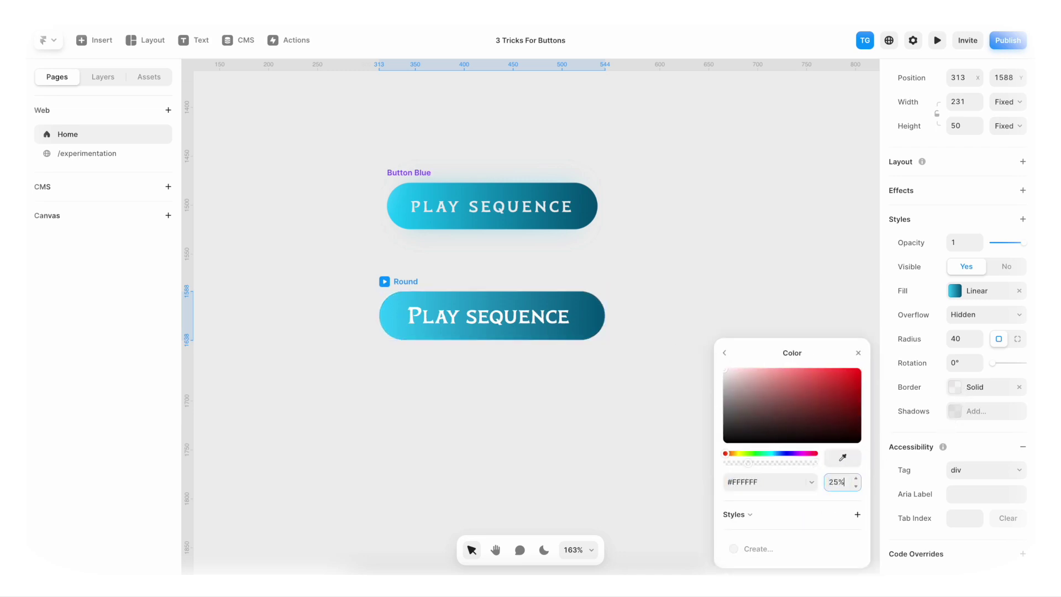
scroll(569, 226, up, 3)
click(569, 225)
scroll(569, 225, up, 5)
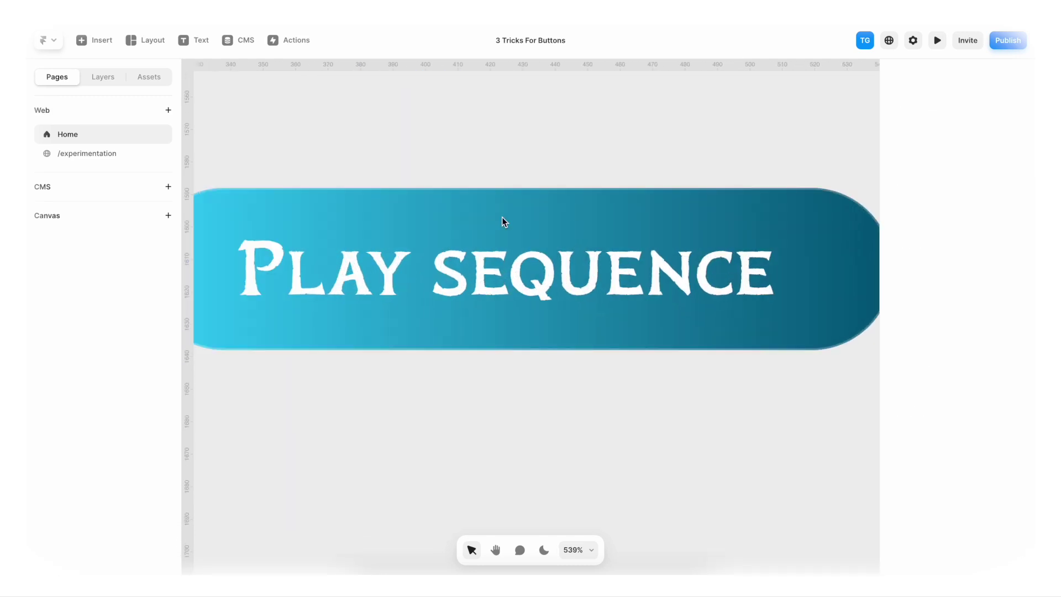
scroll(484, 346, down, 5)
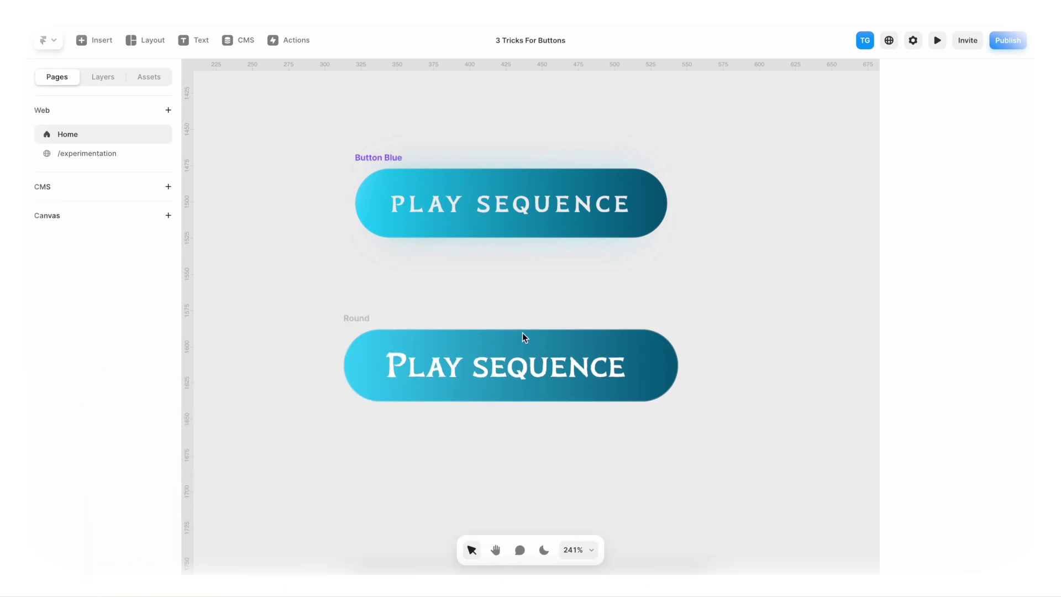
click(360, 316)
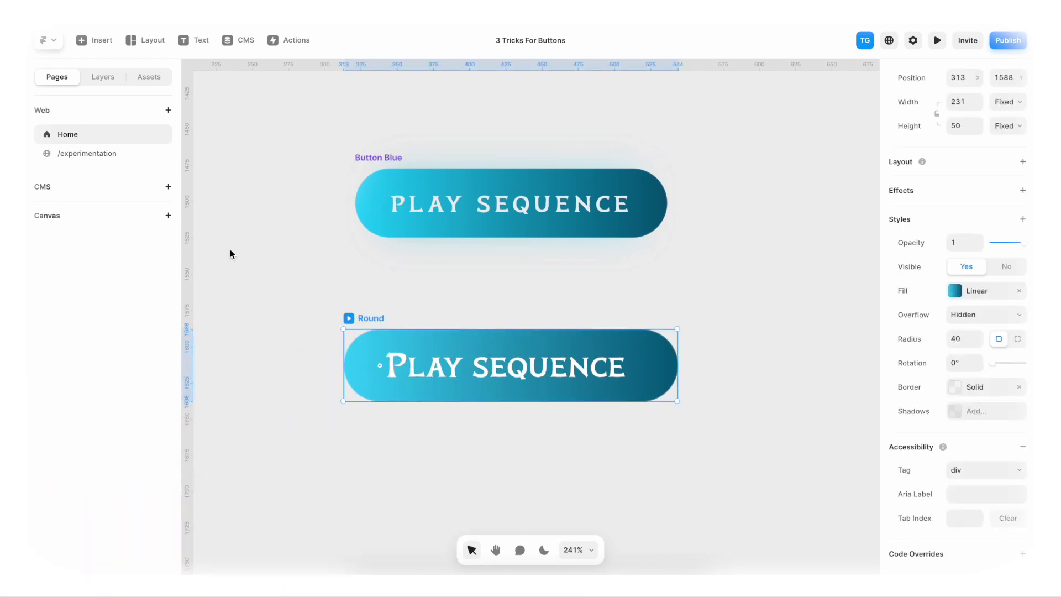
Rename the Round layer to InnerButton in the Layers list
click(99, 77)
double_click(75, 168)
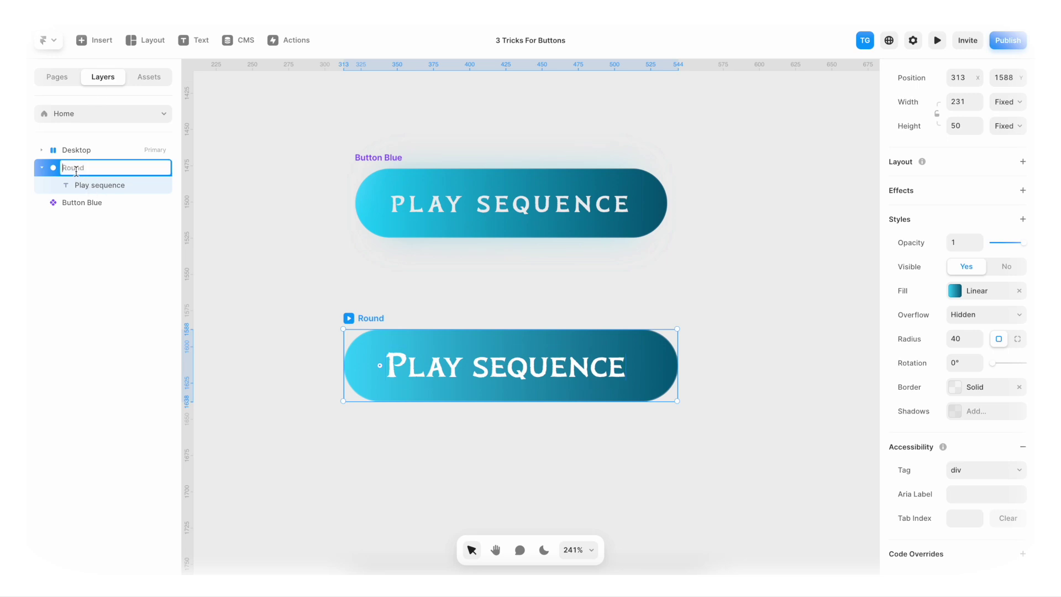
text(InnerButton)
key(Return)
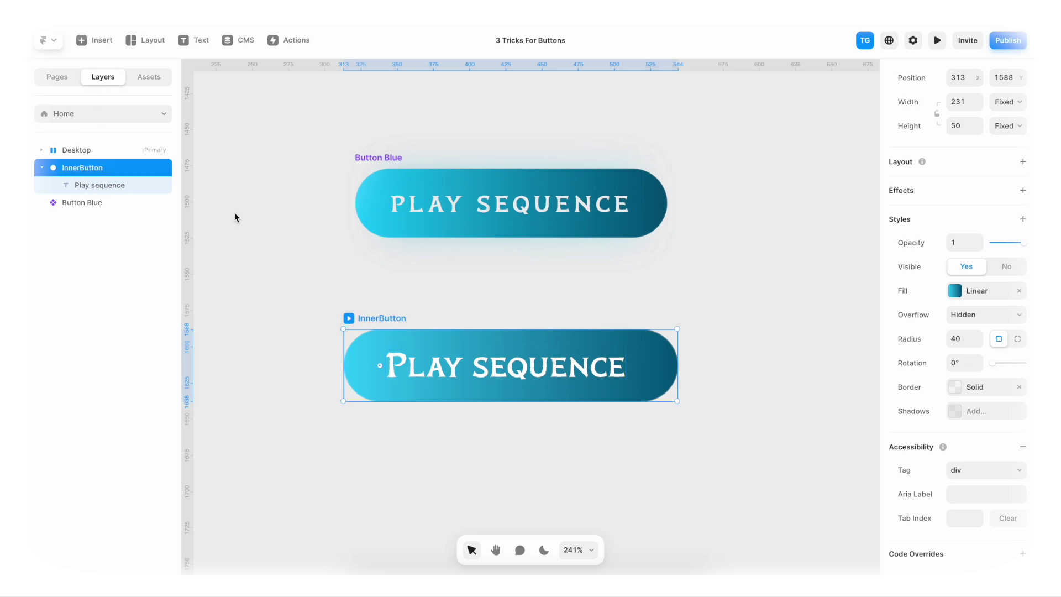
Wrap InnerButton with Add Frame and name the new parent Button Container
right_click(375, 315)
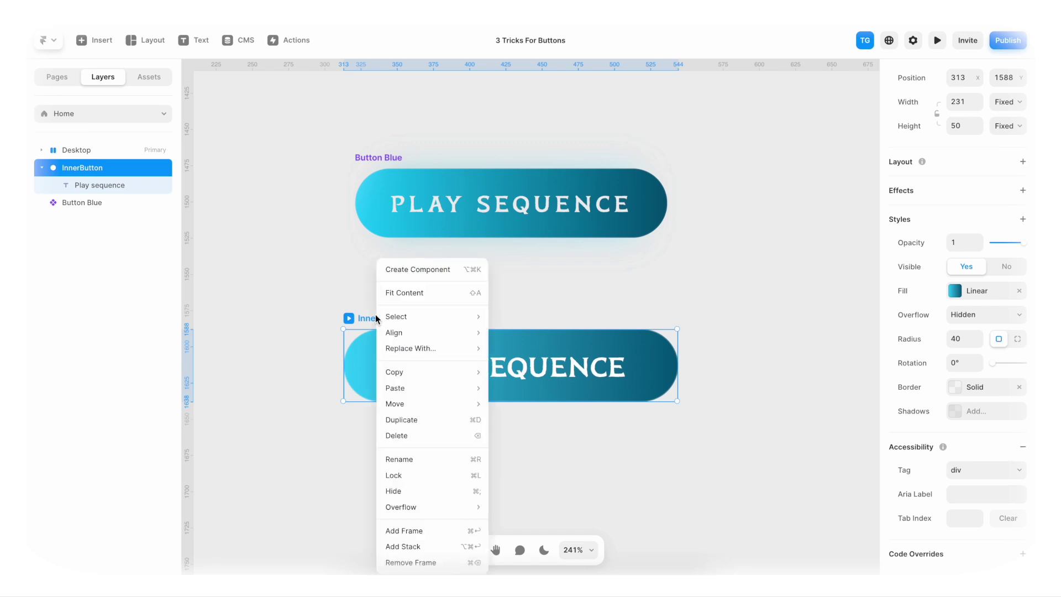
click(436, 533)
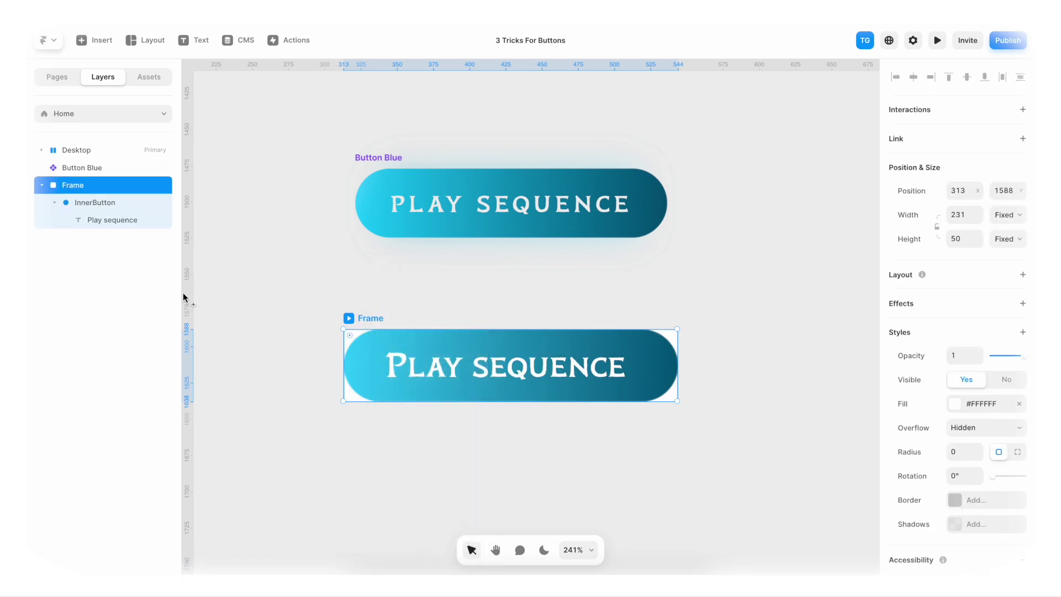
double_click(77, 185)
text(Button Container)
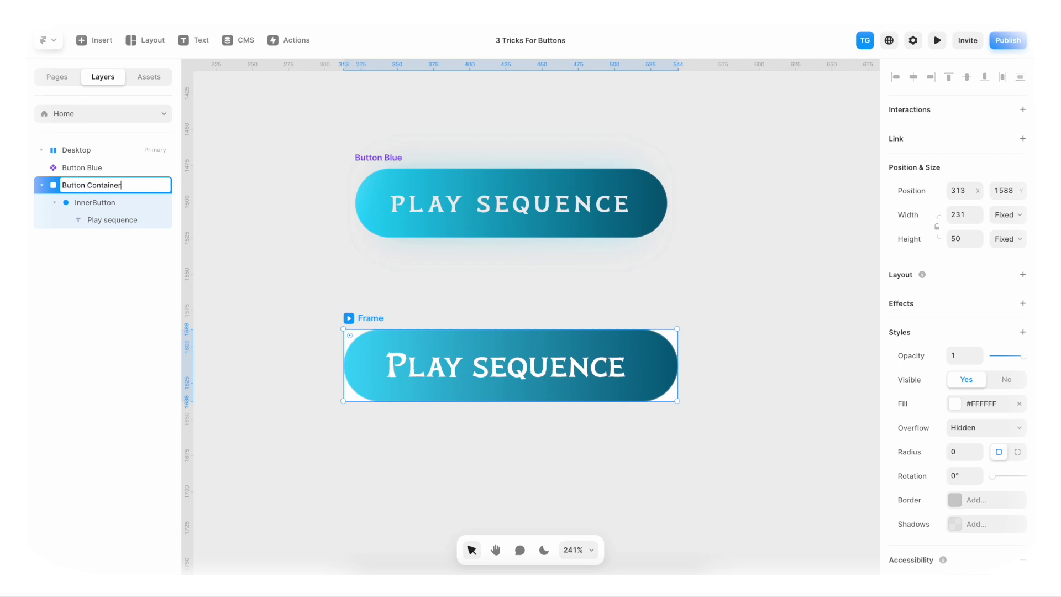
key(Return)
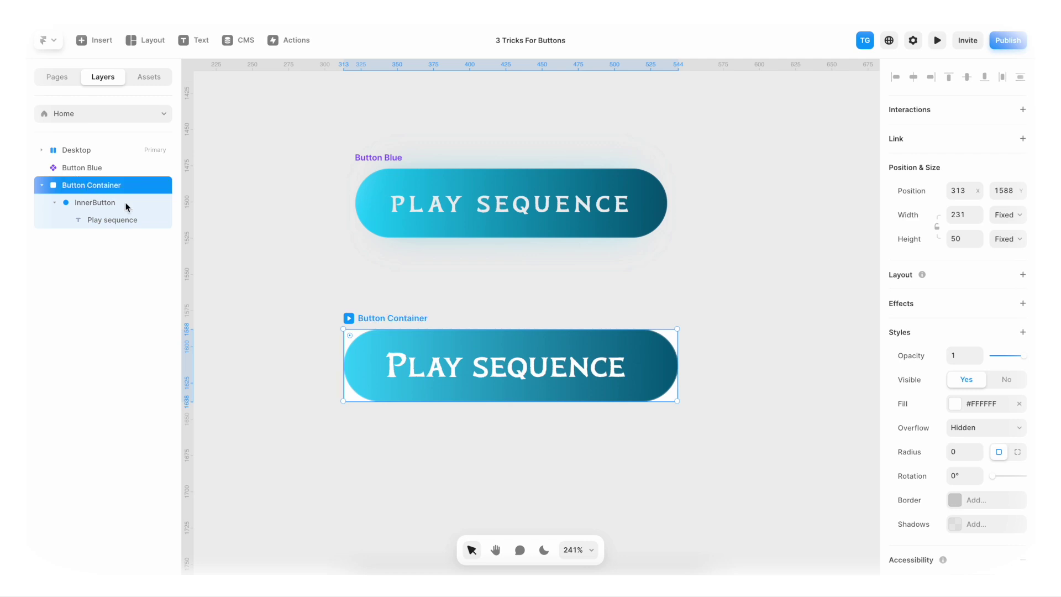
click(108, 205)
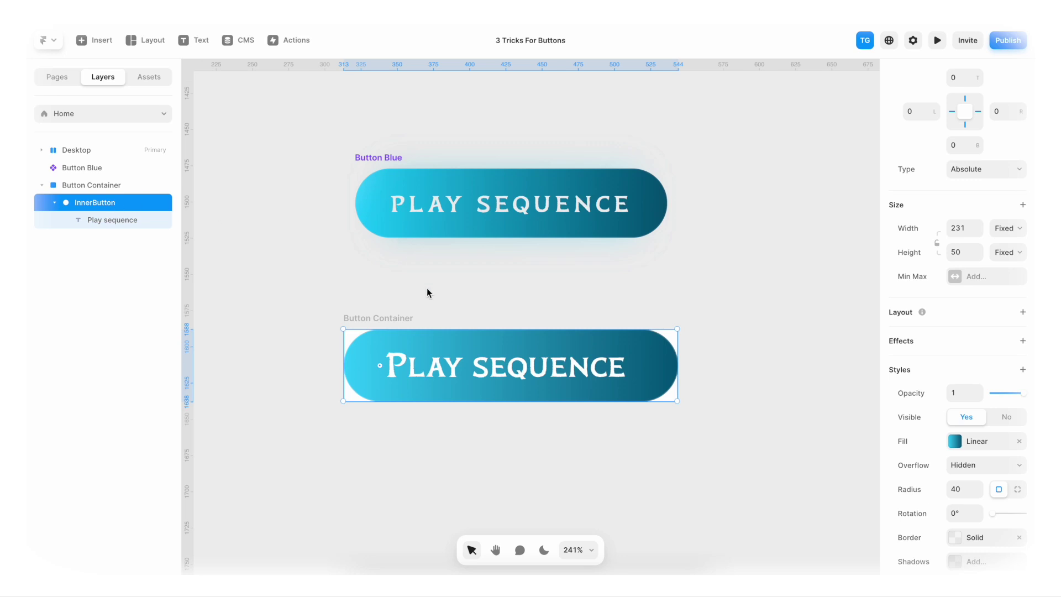
Duplicate InnerButton and delete the Play sequence text from the copy
key(ctrl+d)
click(127, 234)
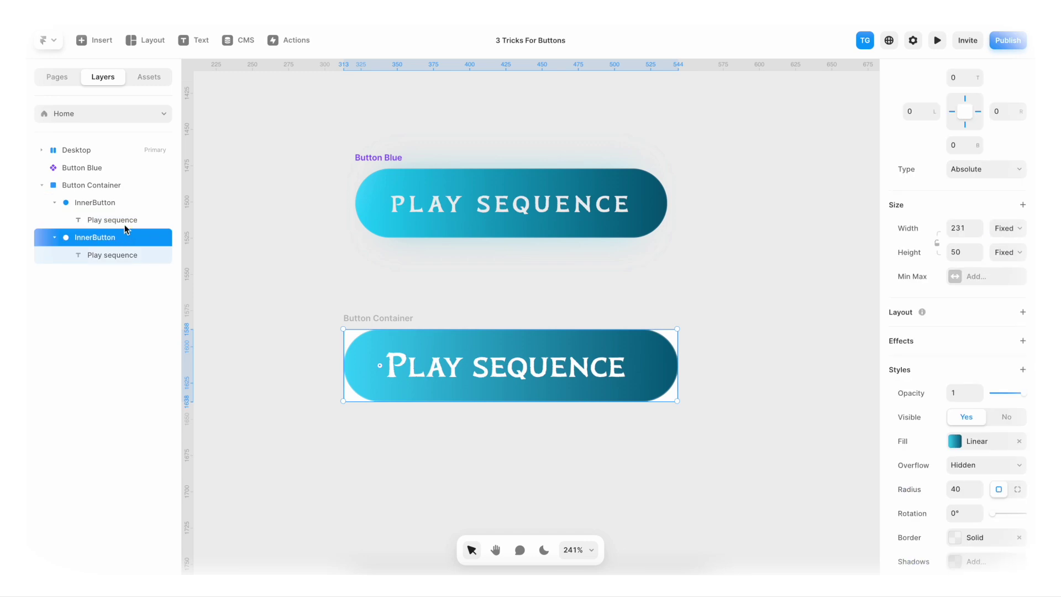
click(121, 203)
click(124, 237)
click(124, 256)
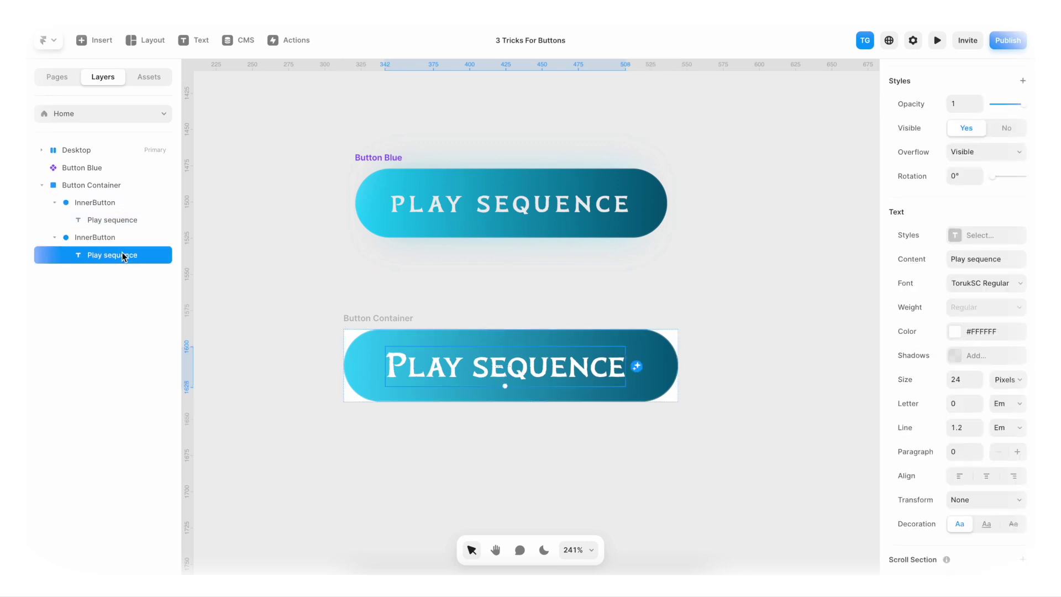
key(Delete)
click(115, 238)
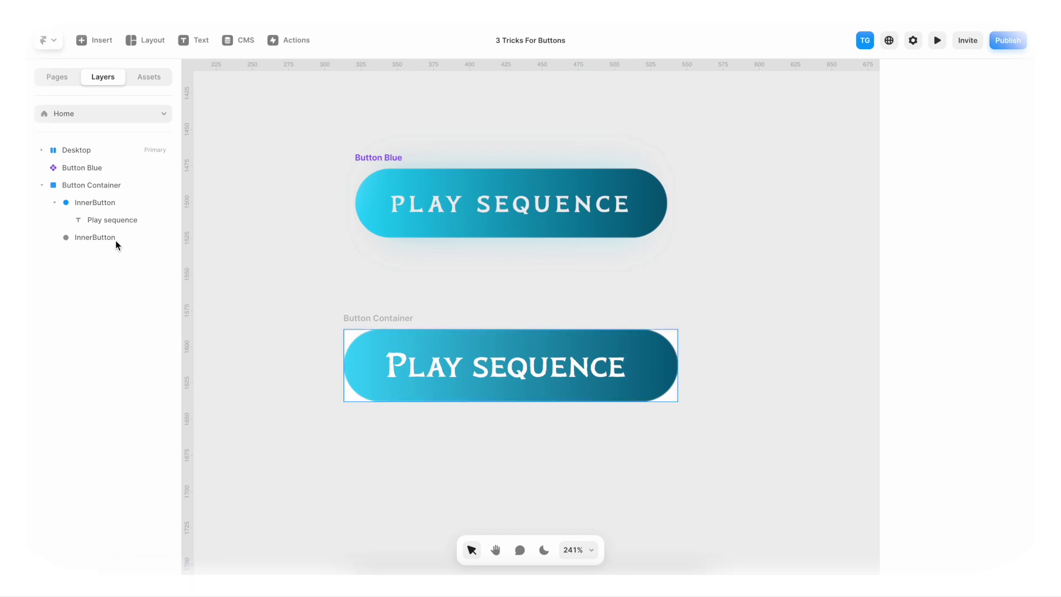
Add a Blur filter of 12 to the text-less InnerButton copy
scroll(942, 362, down, 3)
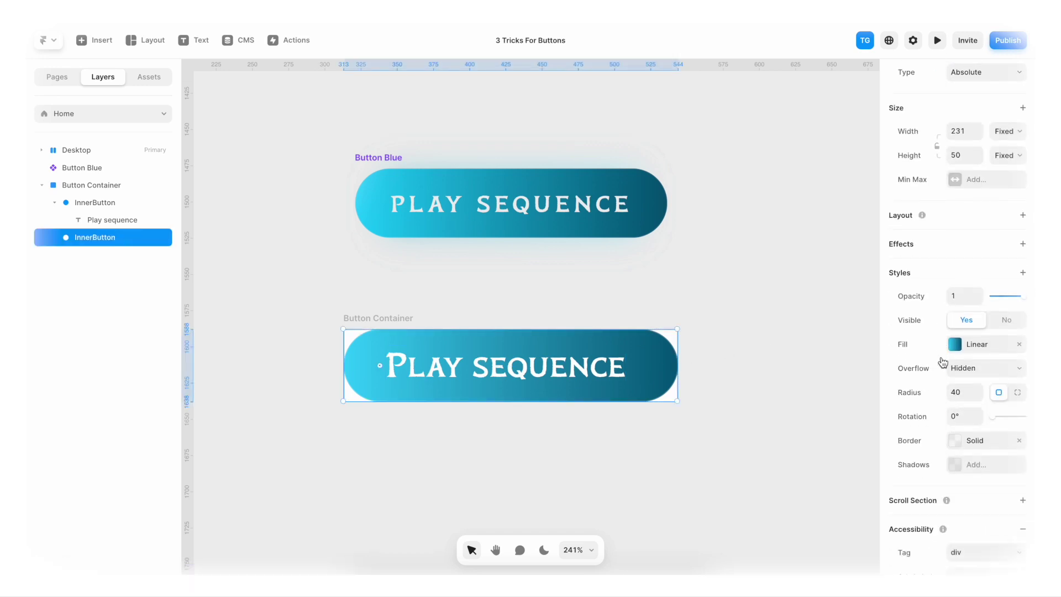
click(1023, 265)
mouse_move(994, 307)
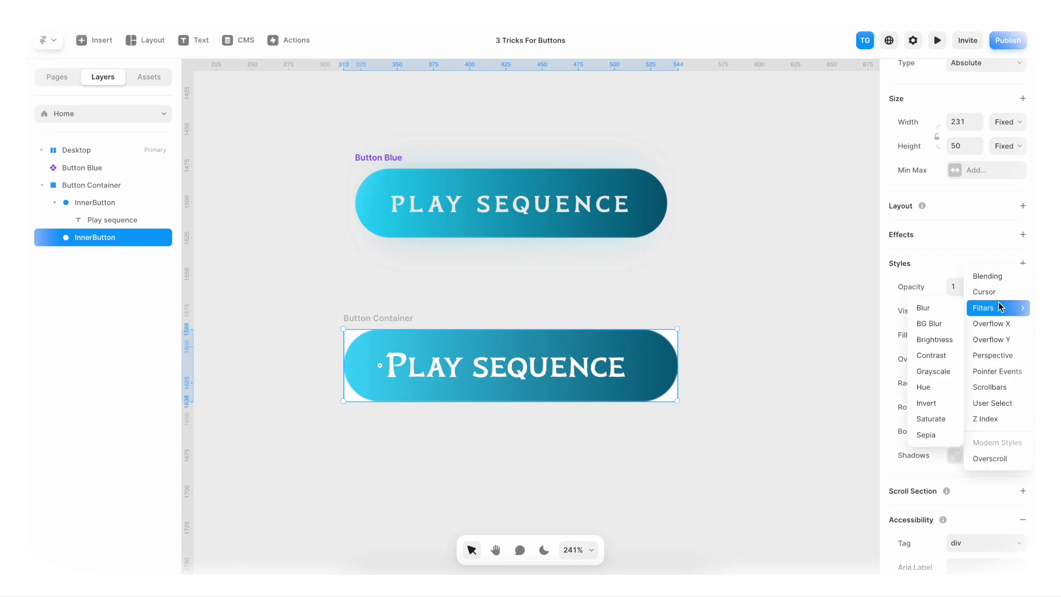
click(946, 308)
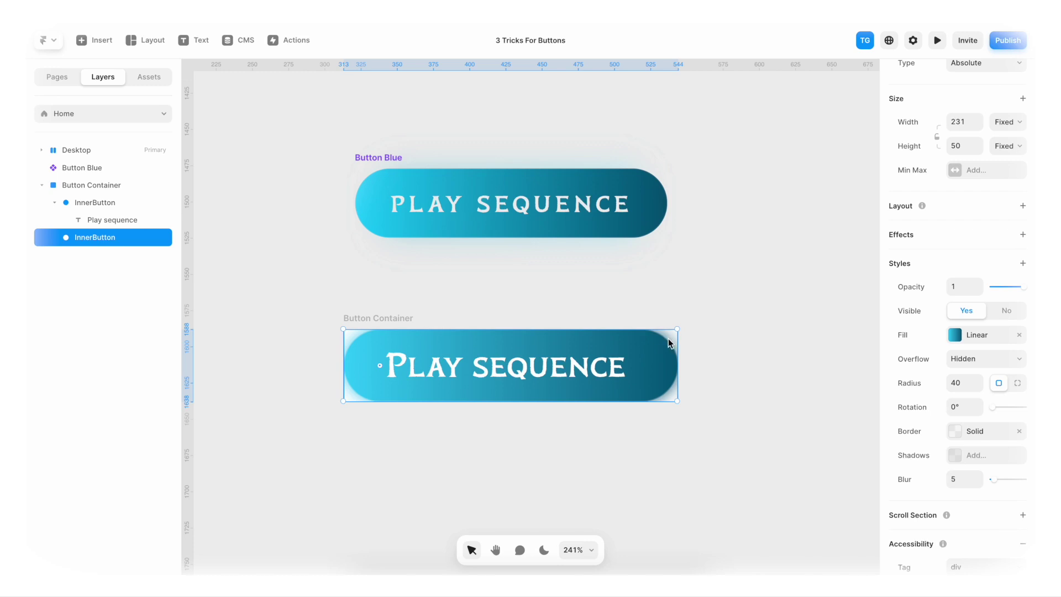
scroll(975, 362, down, 1)
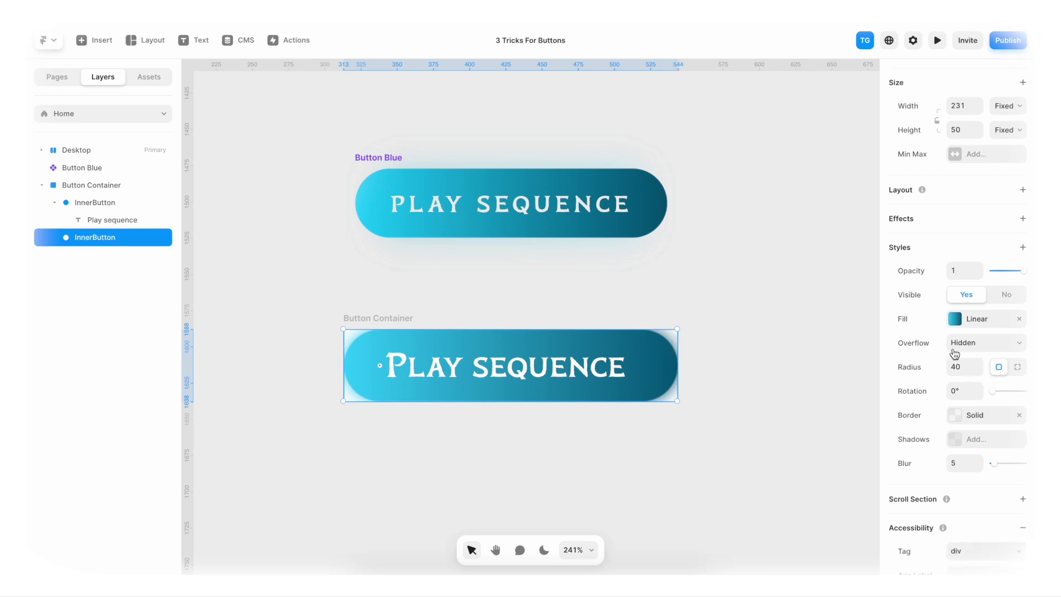
scroll(939, 349, down, 3)
click(959, 412)
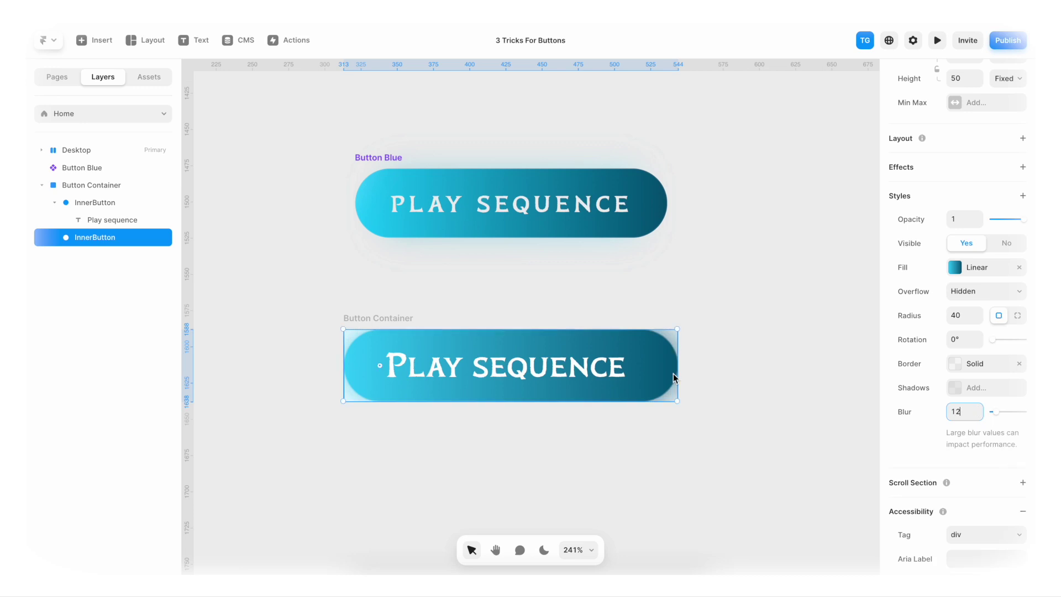
click(400, 318)
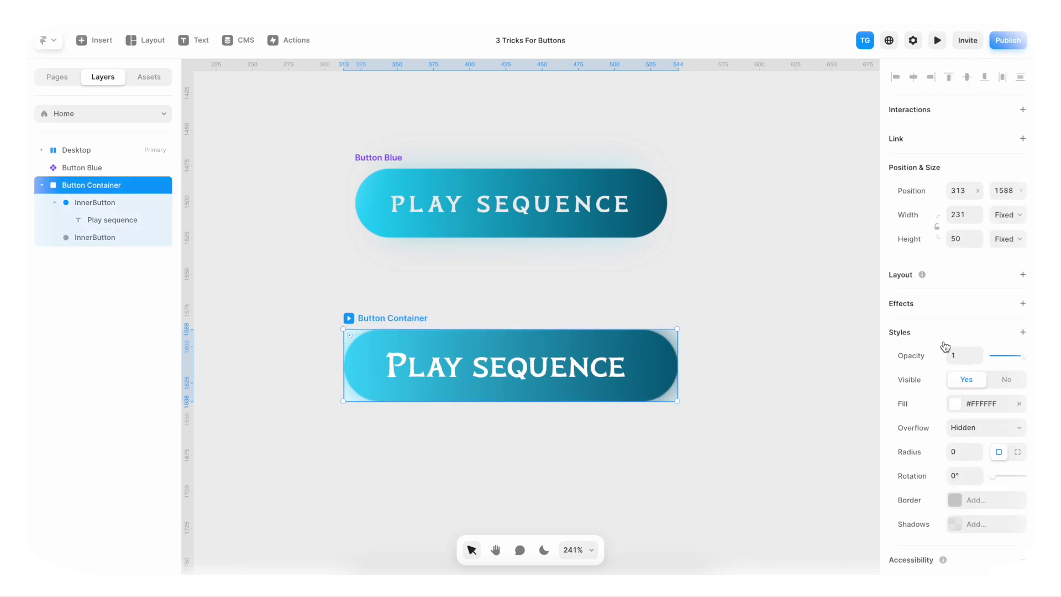
Set Button Container's overflow to Visible and delete its white fill
scroll(944, 346, down, 1)
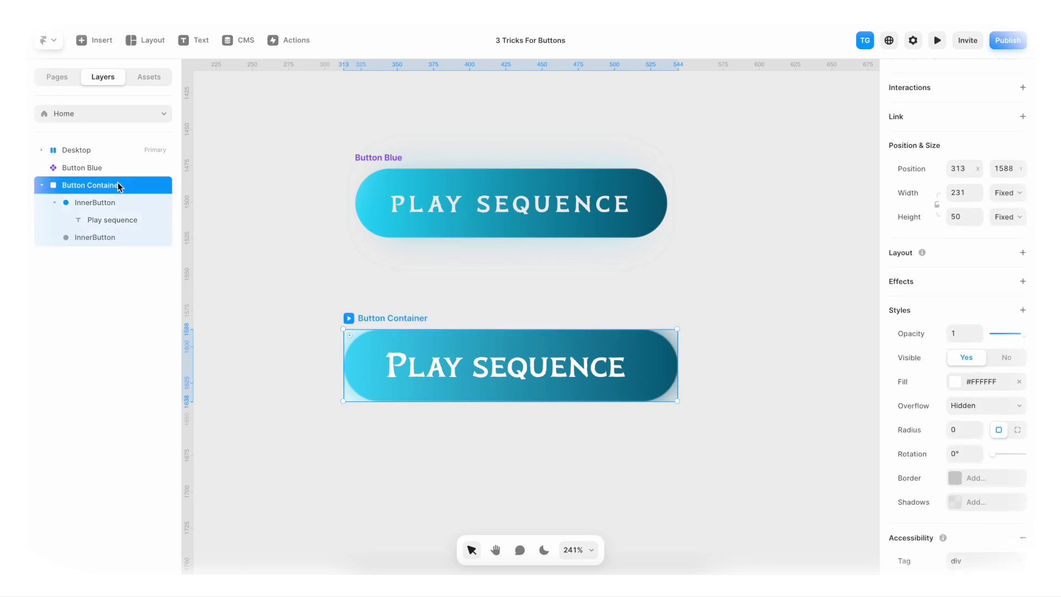
scroll(965, 361, down, 1)
scroll(937, 365, down, 1)
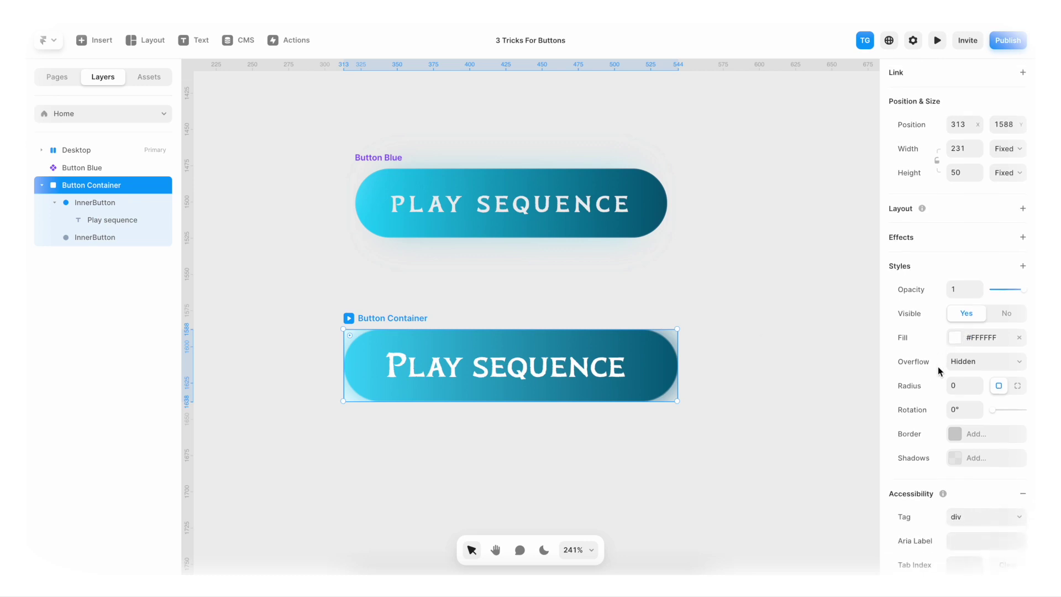
click(959, 363)
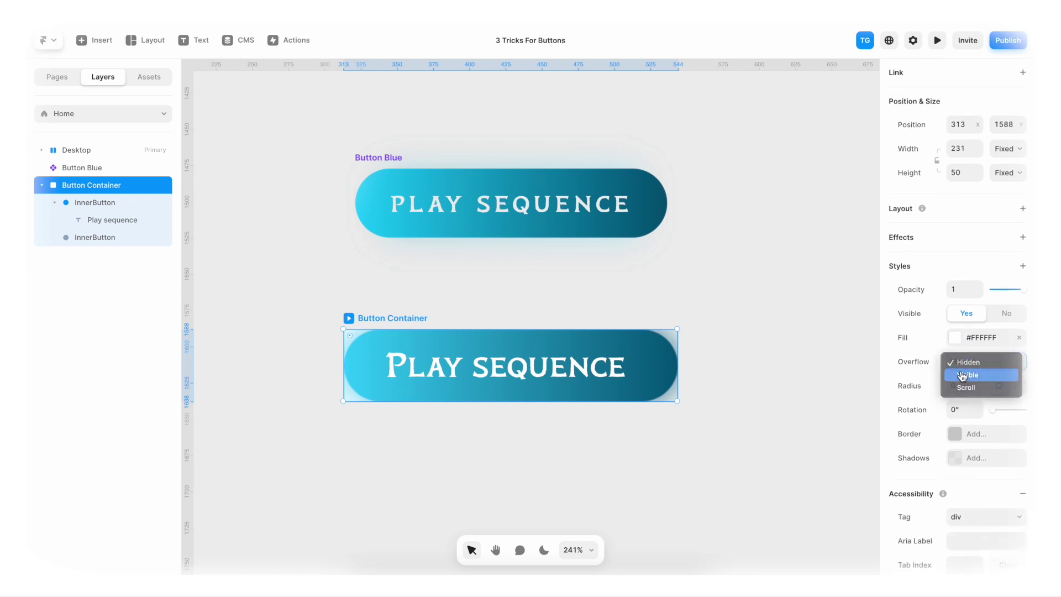
click(961, 374)
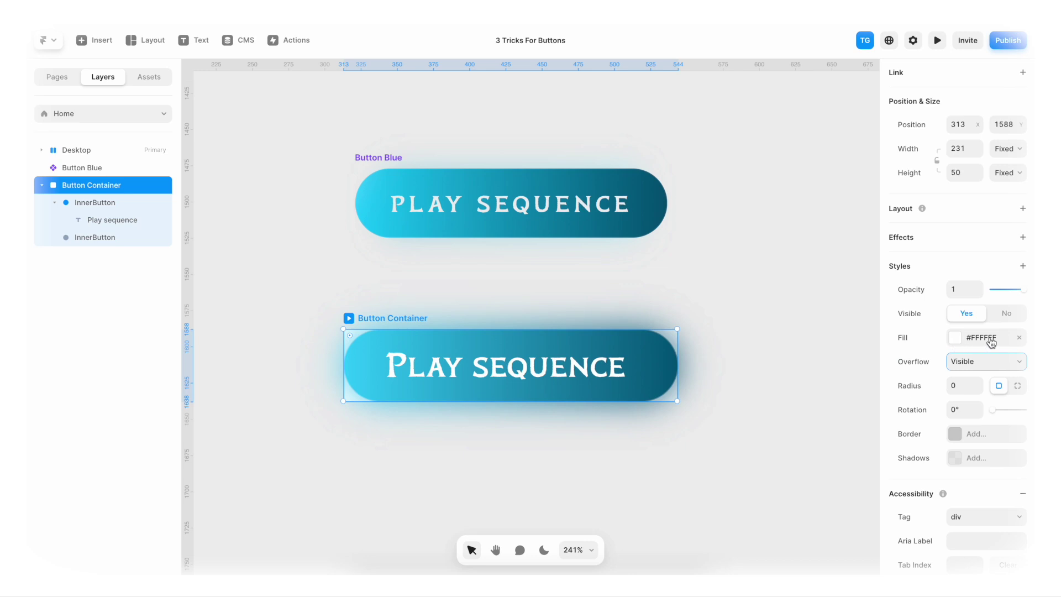
click(1021, 340)
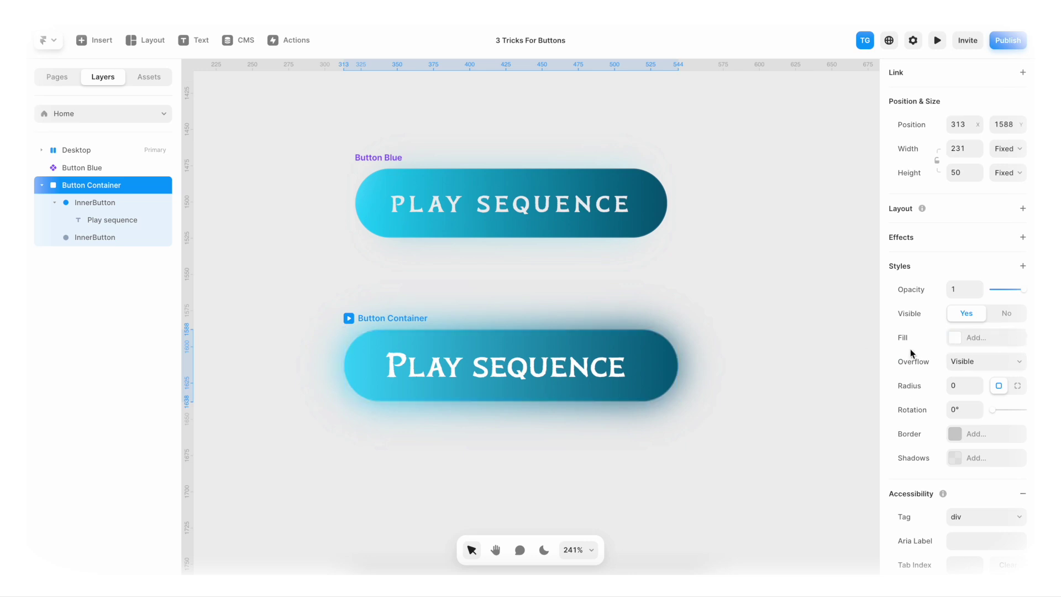
click(732, 337)
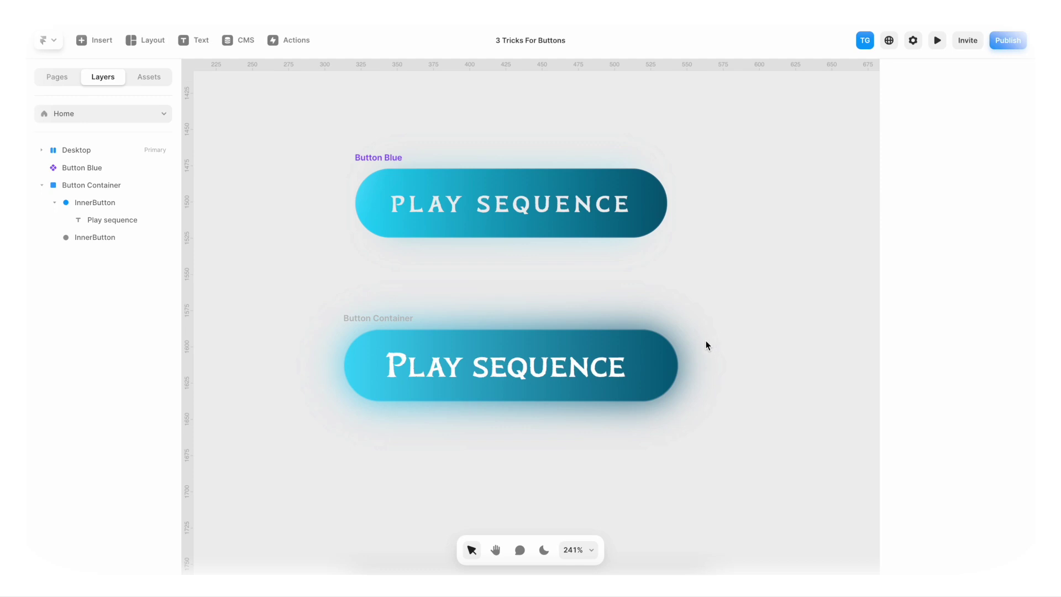
Draw a thin white bar inside InnerButton, extending above and below the button
key(f)
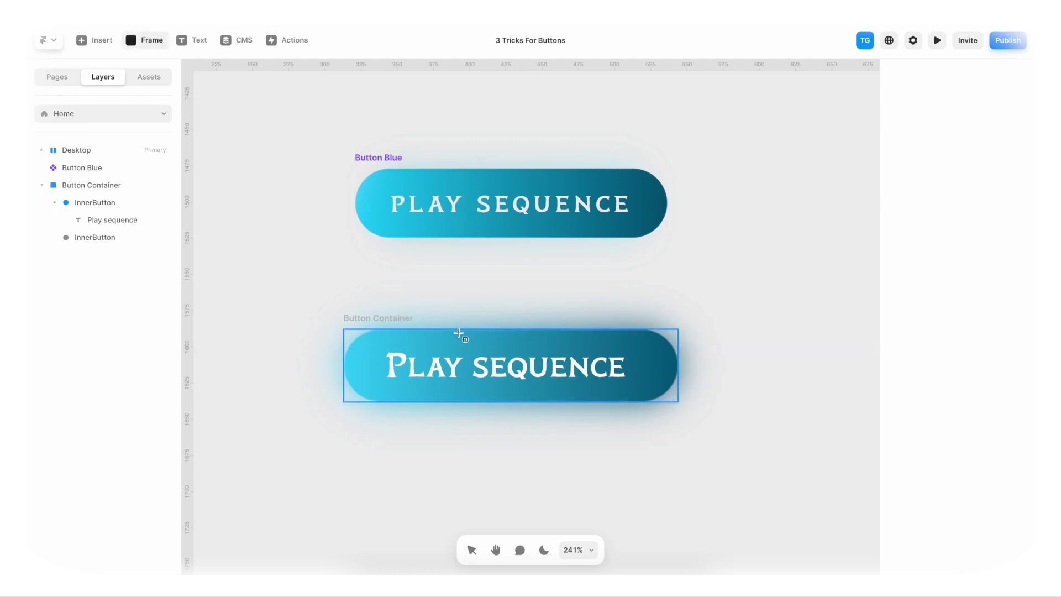
mouse_move(458, 332)
mouse_down()
mouse_move(471, 408)
mouse_move(470, 398)
mouse_up()
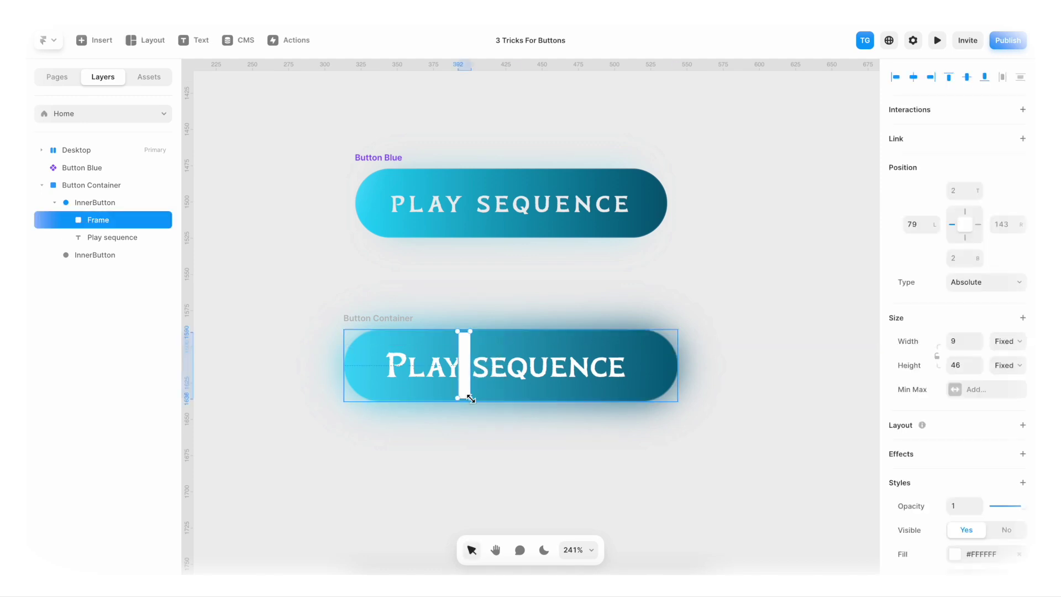
drag(464, 331, 464, 296)
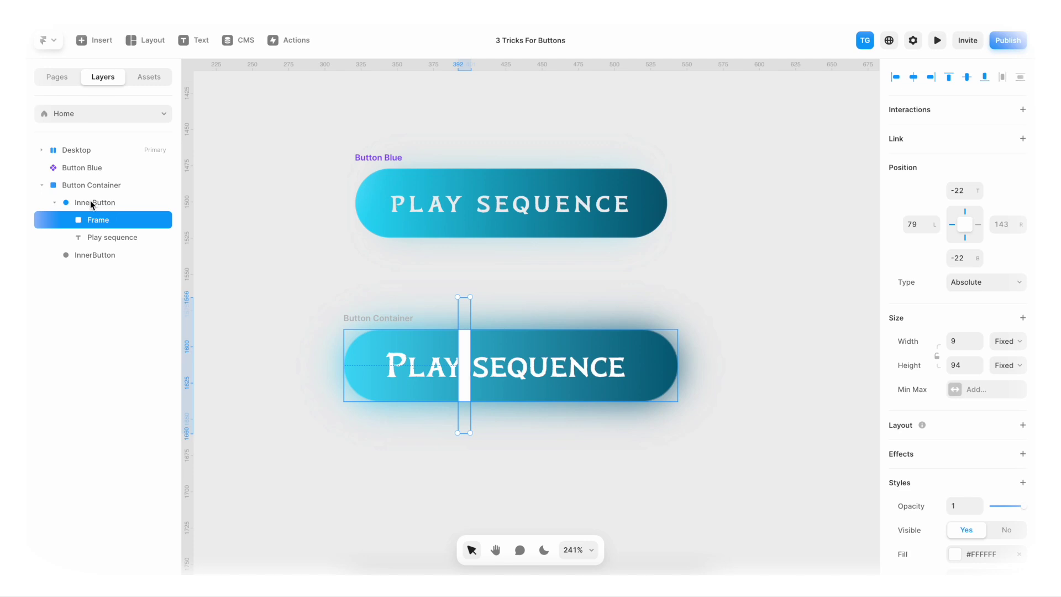
drag(100, 220, 99, 264)
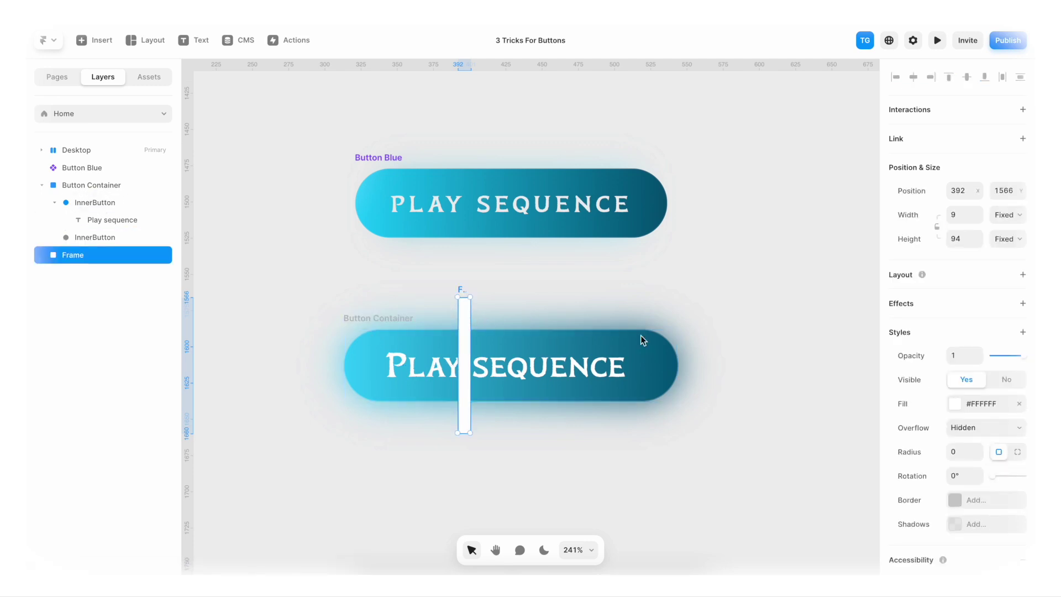
key(ctrl+z)
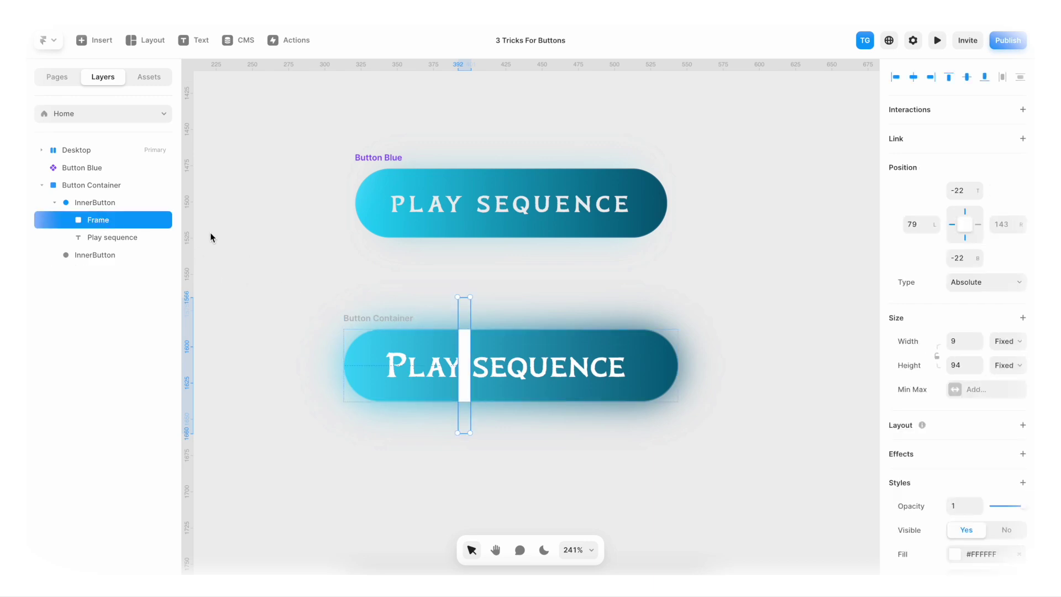
Rename the bar Shine and rotate it about 19° across the label
double_click(117, 221)
text(Shine)
key(Return)
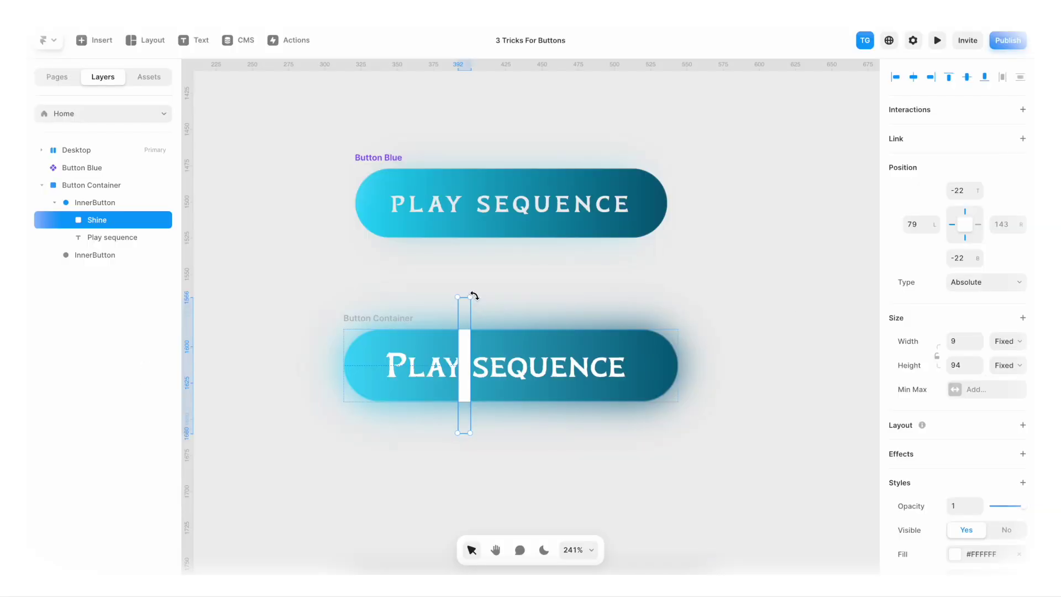
drag(474, 295, 497, 307)
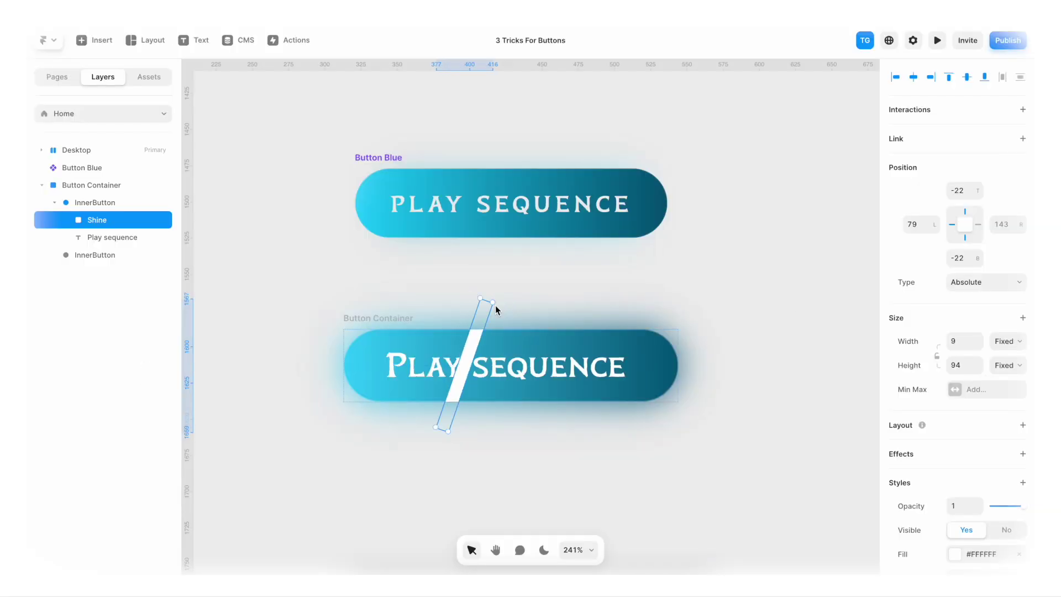
Add a Blur filter of 6 to the Shine stripe and drop its opacity to 0.59
scroll(920, 416, down, 3)
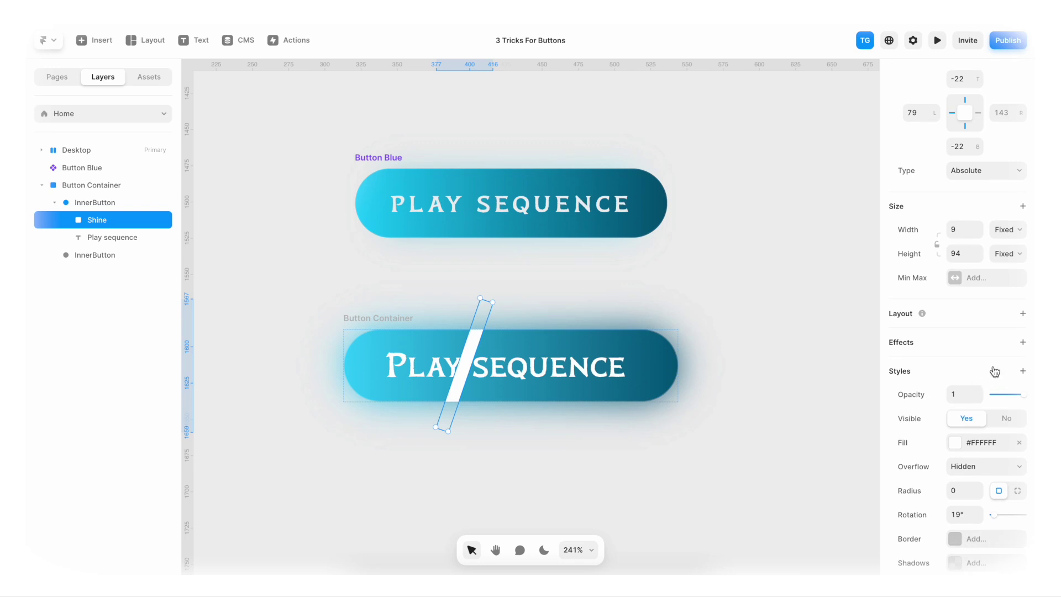
click(1021, 371)
mouse_move(1001, 411)
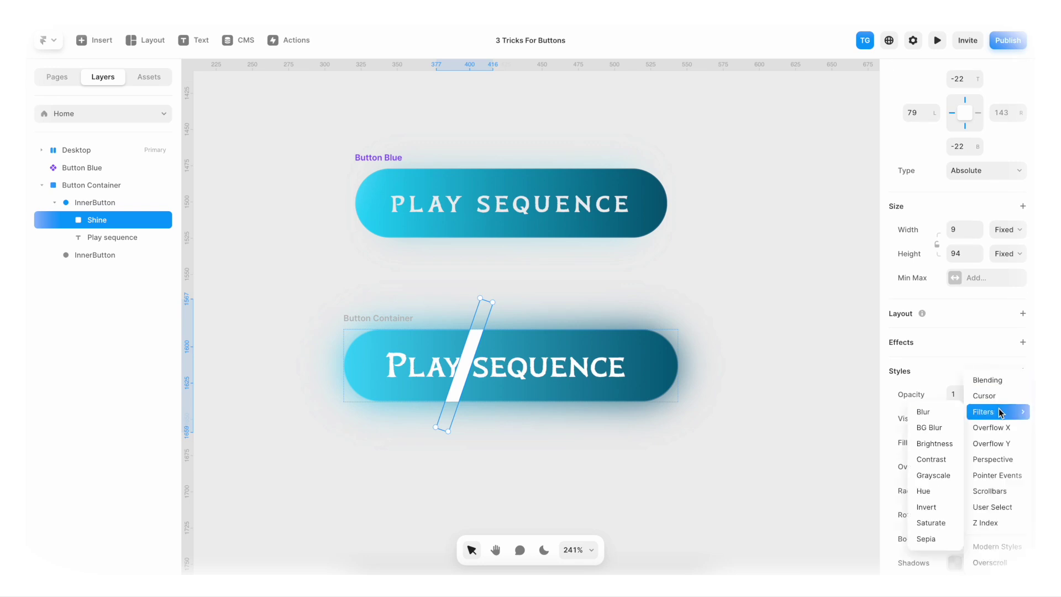
click(950, 411)
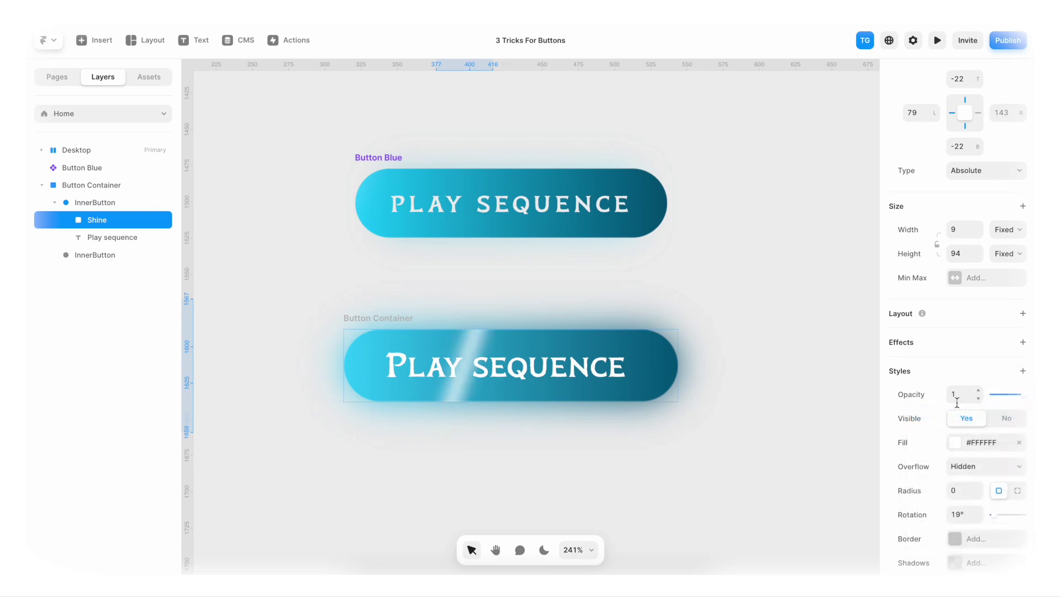
scroll(956, 402, down, 3)
click(959, 439)
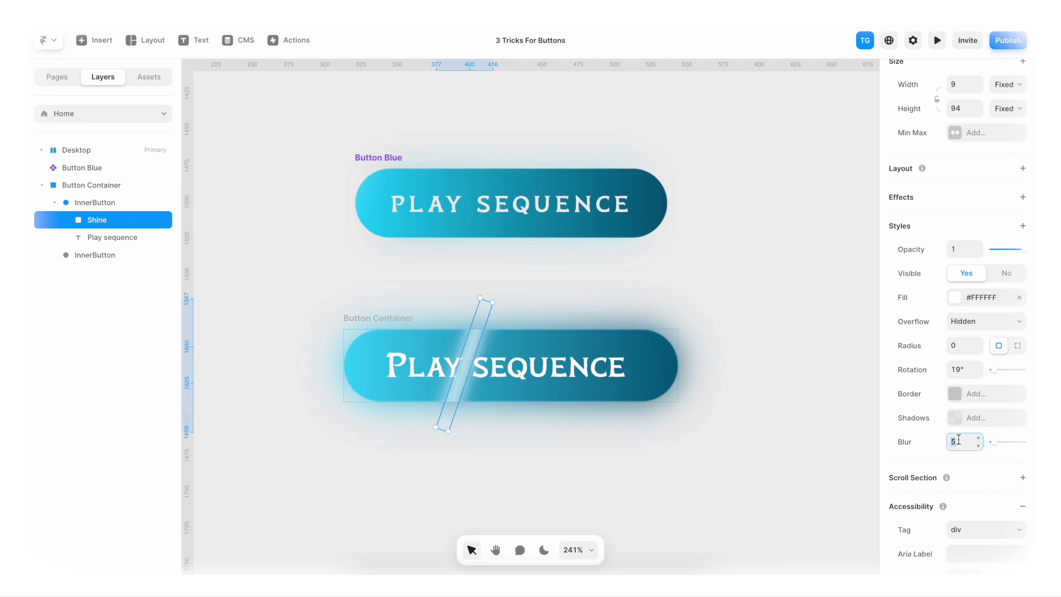
key(Return)
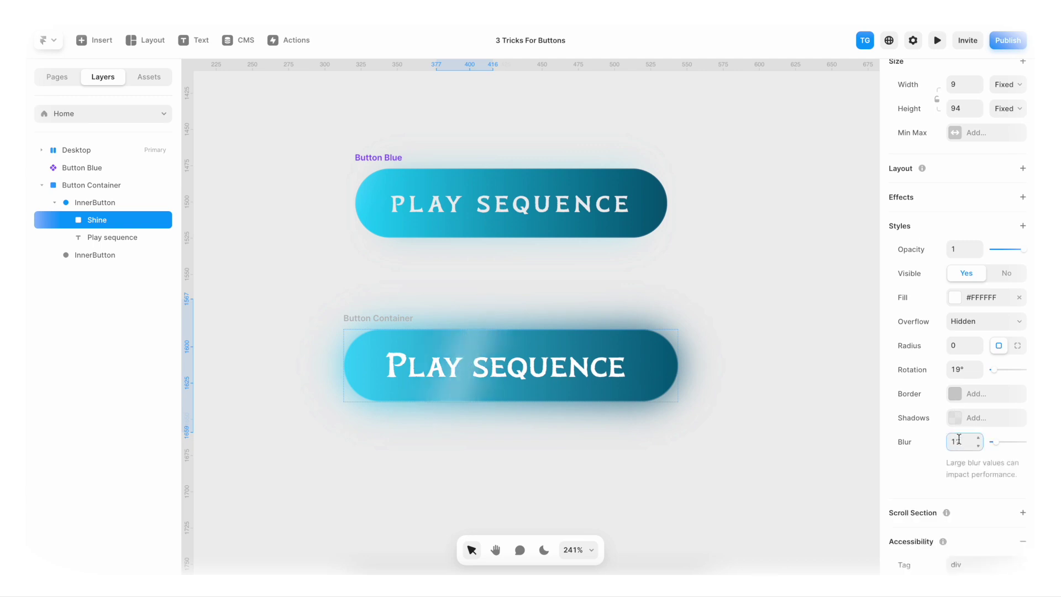
text(6)
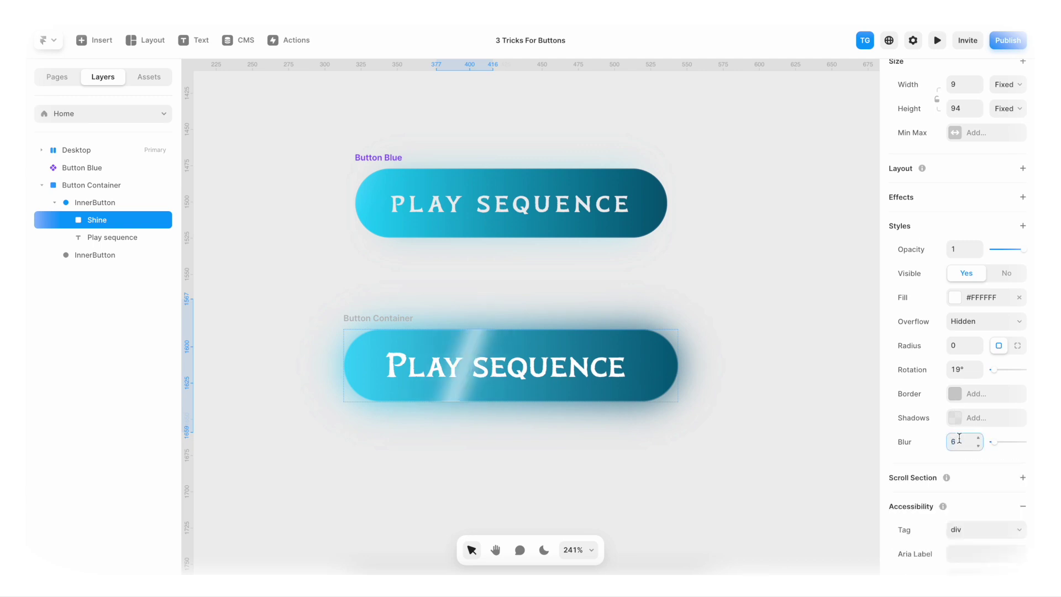
click(962, 244)
drag(1023, 249, 1011, 251)
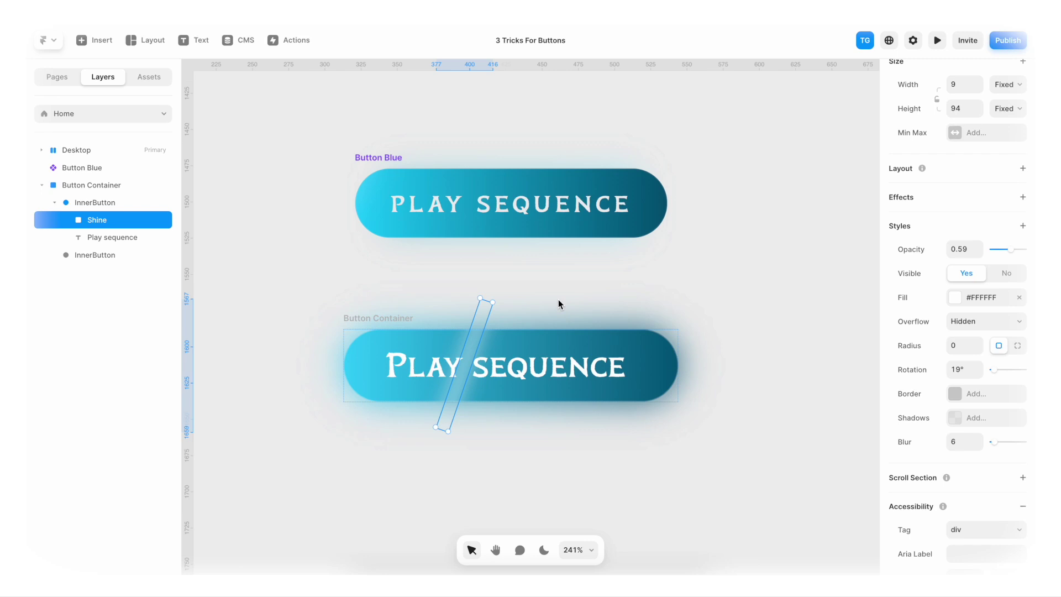
click(558, 299)
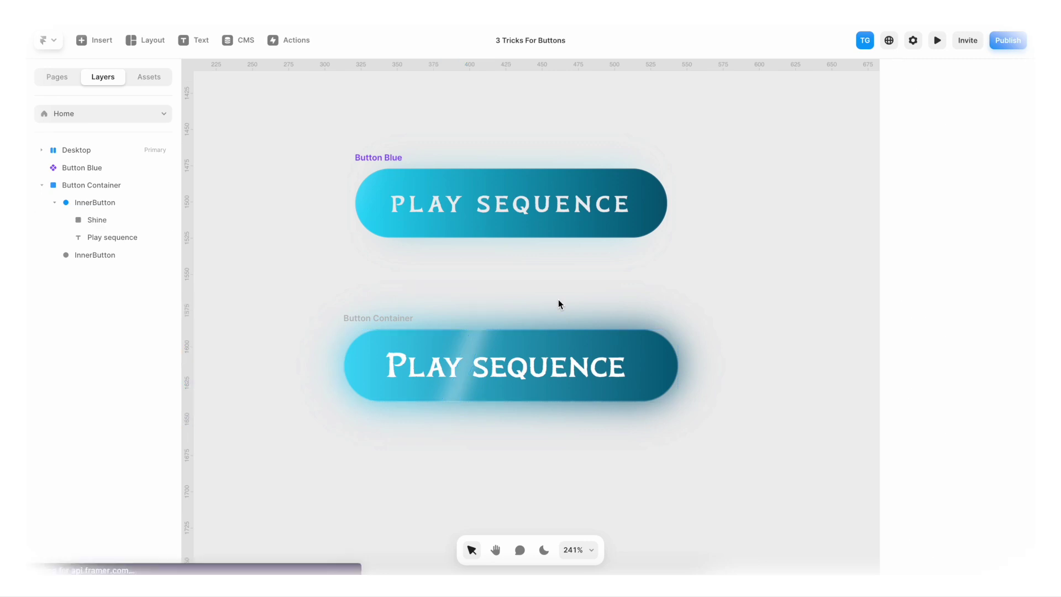
Convert Button Container into a component with Create Component and confirm in the New Component dialog
click(401, 318)
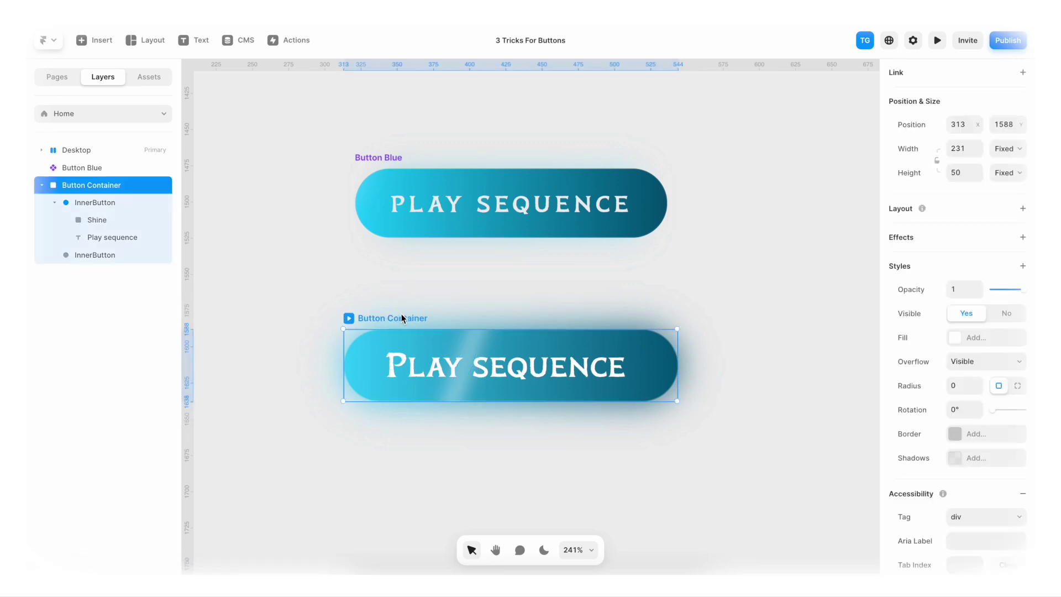
right_click(401, 318)
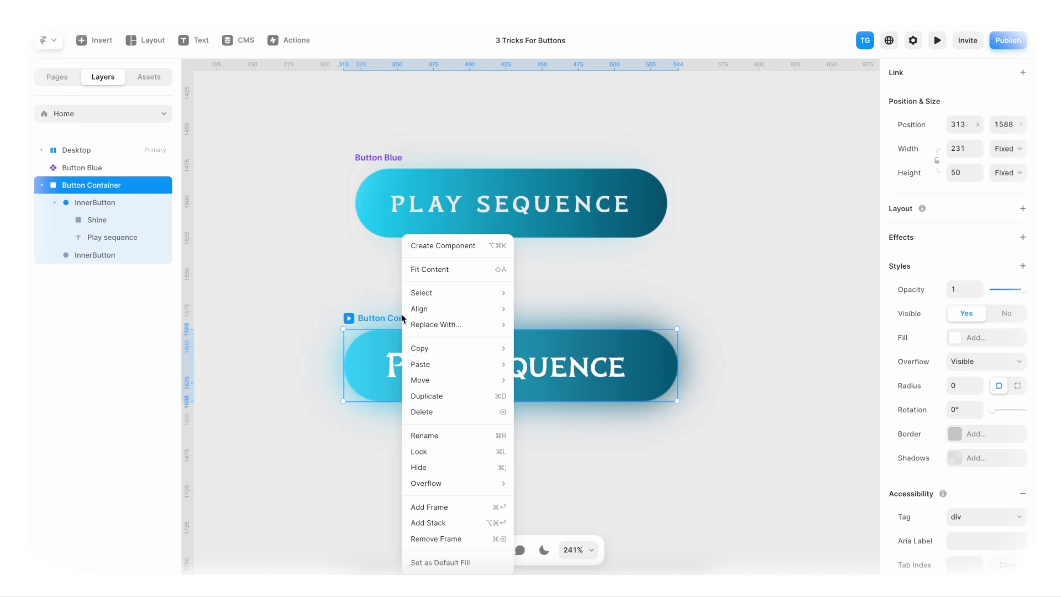
click(429, 246)
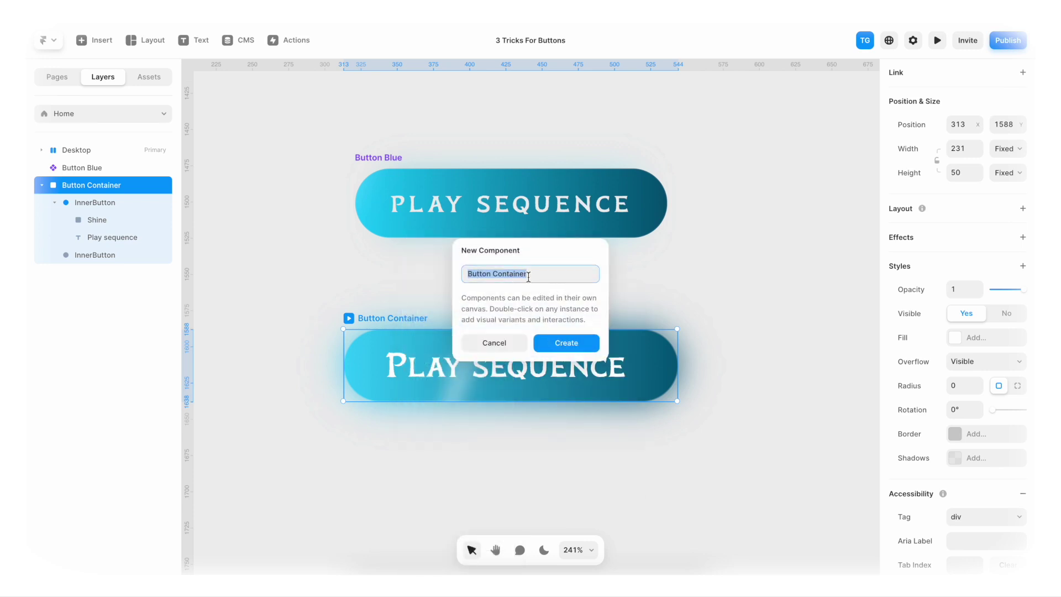
click(569, 341)
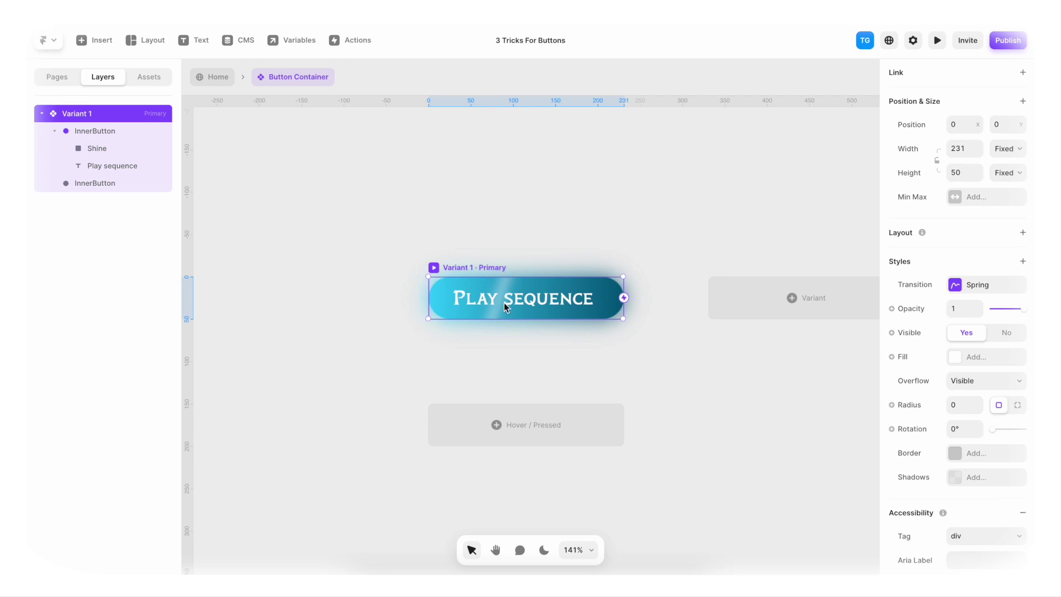
Add a Hover variant, then shift Primary's Shine stripe left off the button's edge
click(503, 426)
click(517, 435)
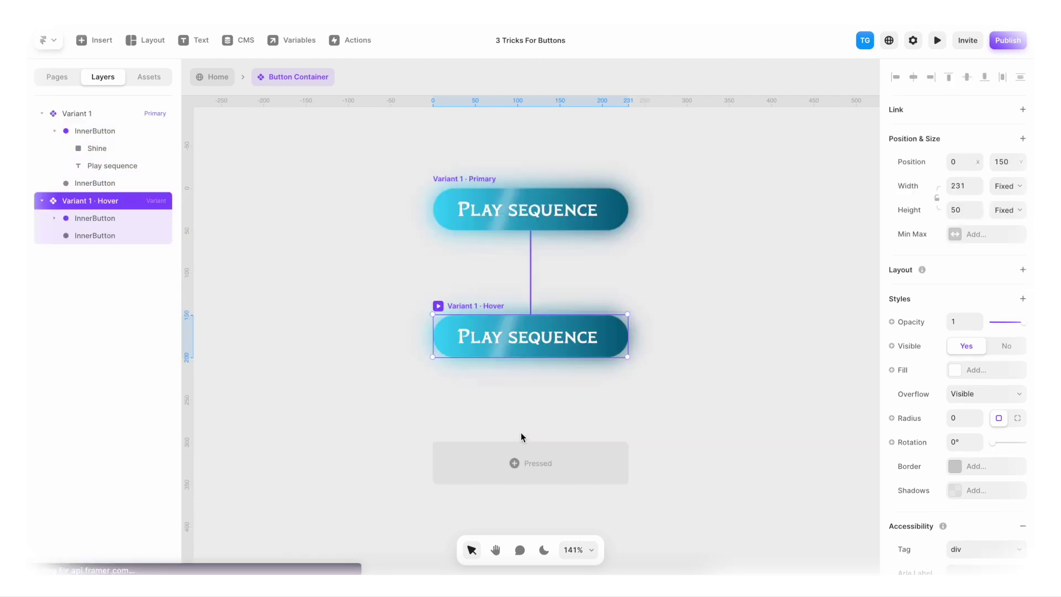
click(508, 202)
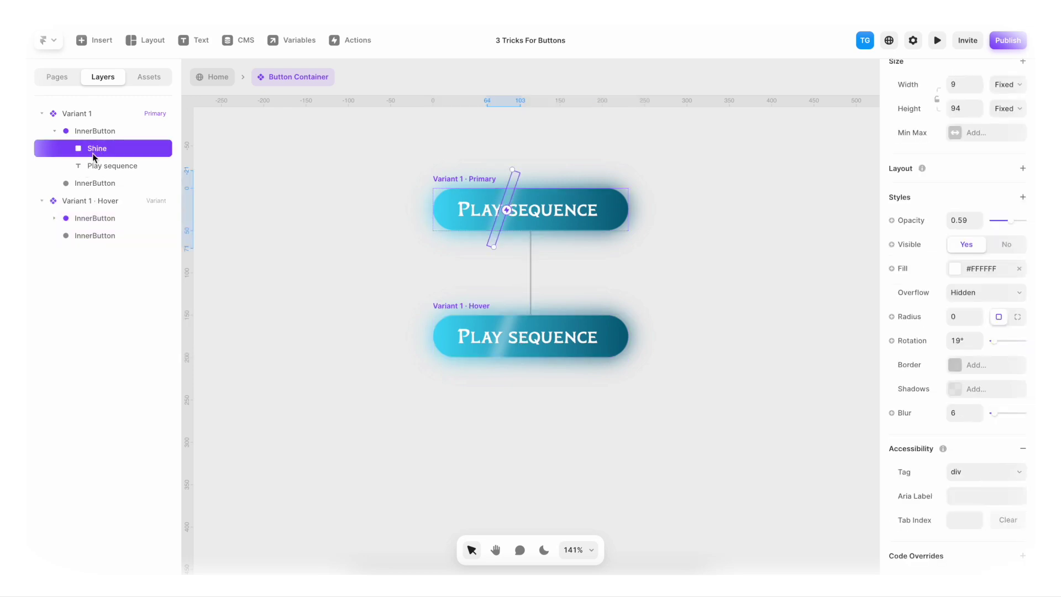
key(shift+Left)
key(shift+Left)
key(shift+Left)
key(shift+Left)
key(shift+Left)
key(shift+Left)
key(shift+Left)
key(shift+Left)
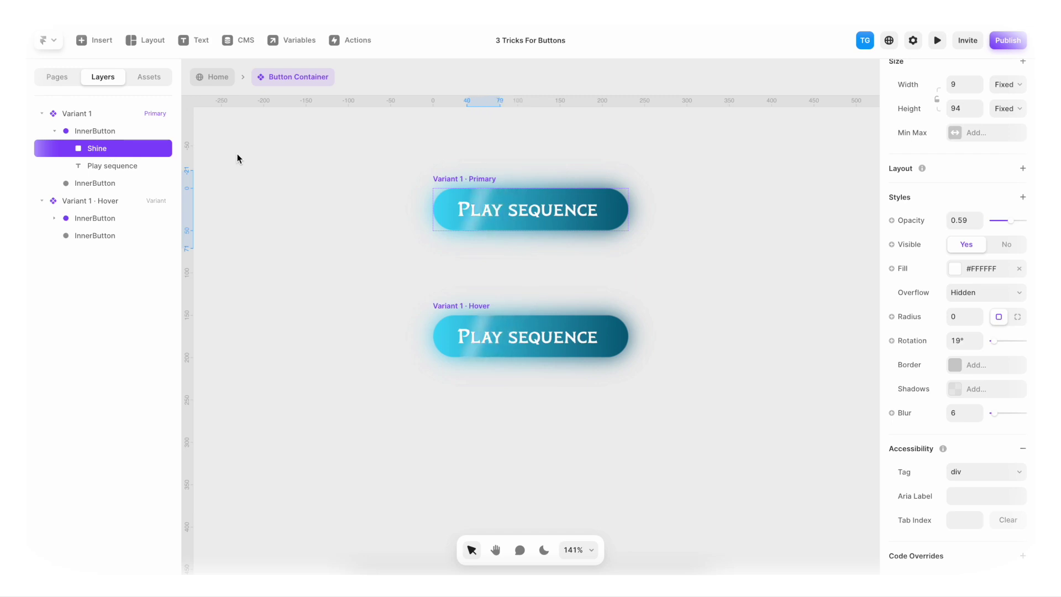
key(shift+Left)
key(shift+Left)
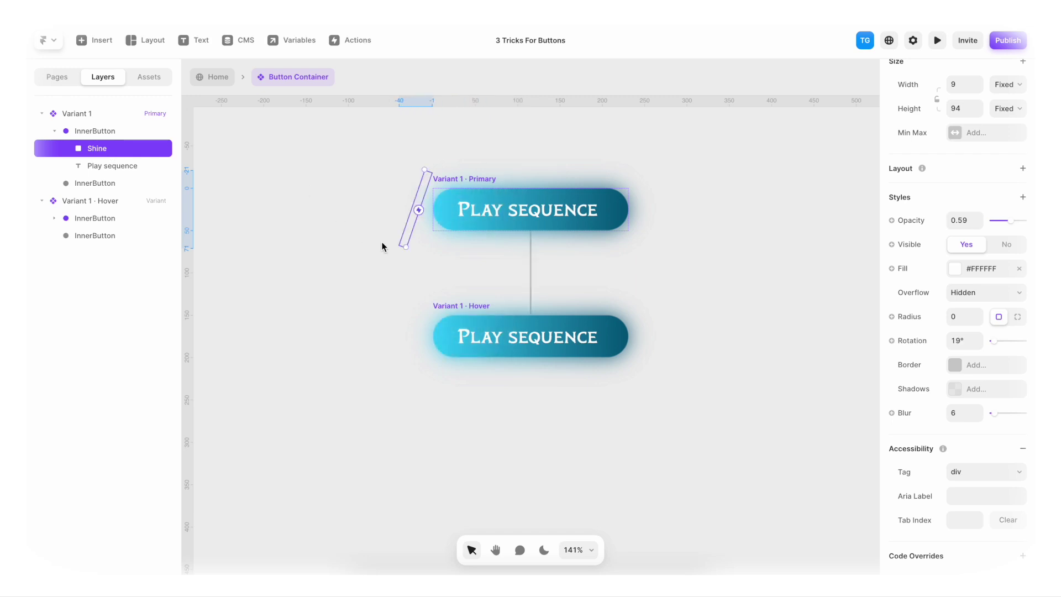
click(481, 182)
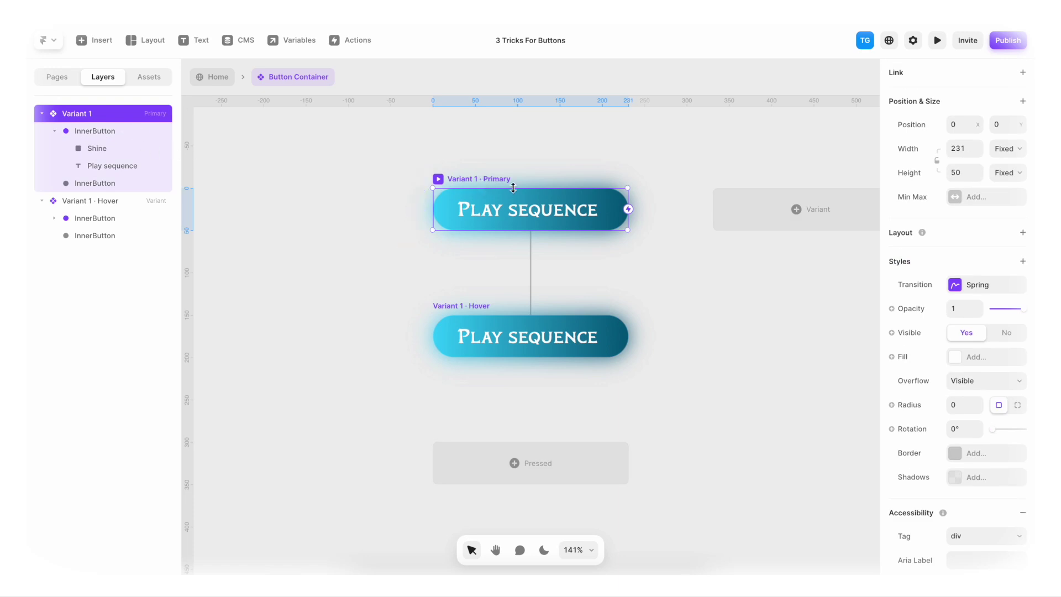
click(109, 185)
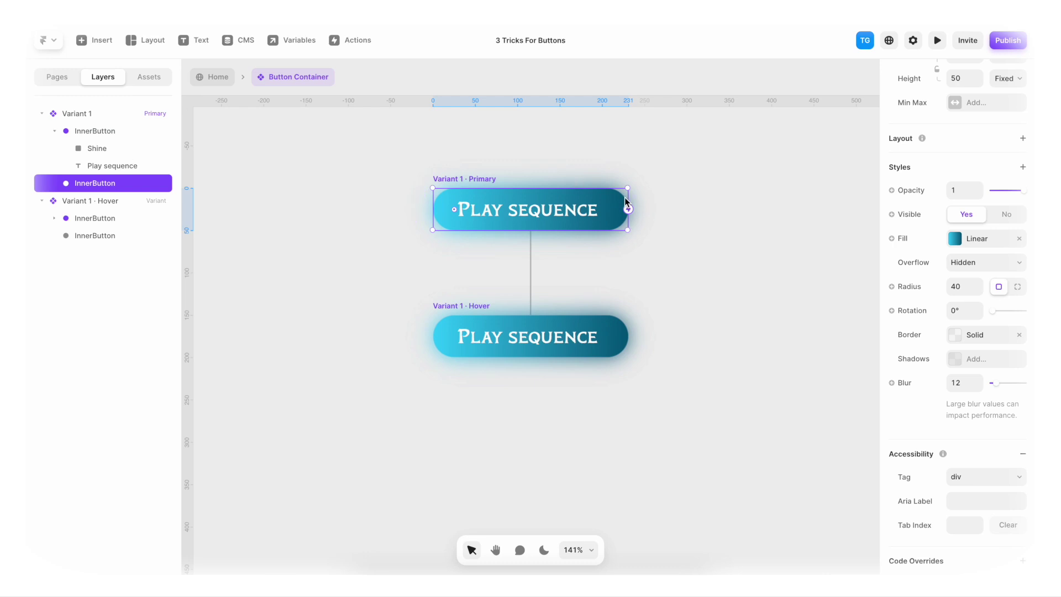
Rename the second InnerButton layer to bgBlur and shrink it to 137 × 30
double_click(103, 185)
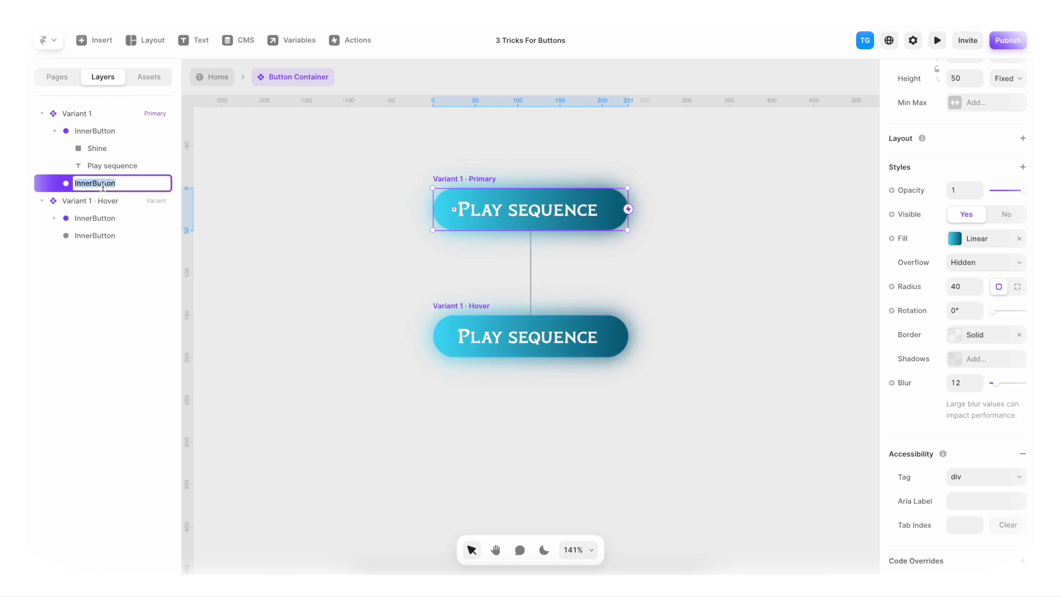
text(bgBlur)
key(Return)
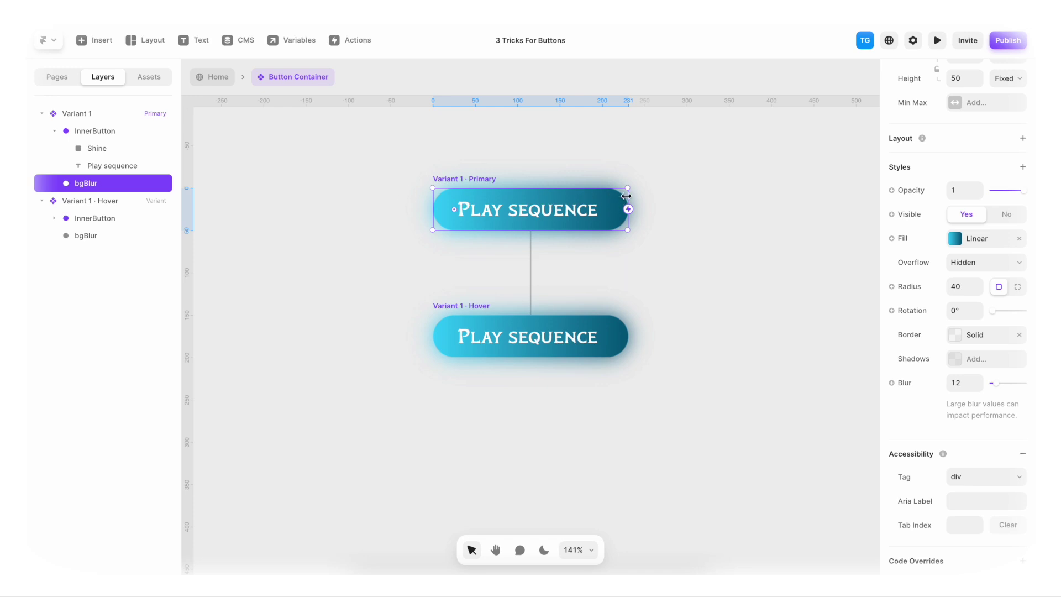
drag(626, 196, 587, 199)
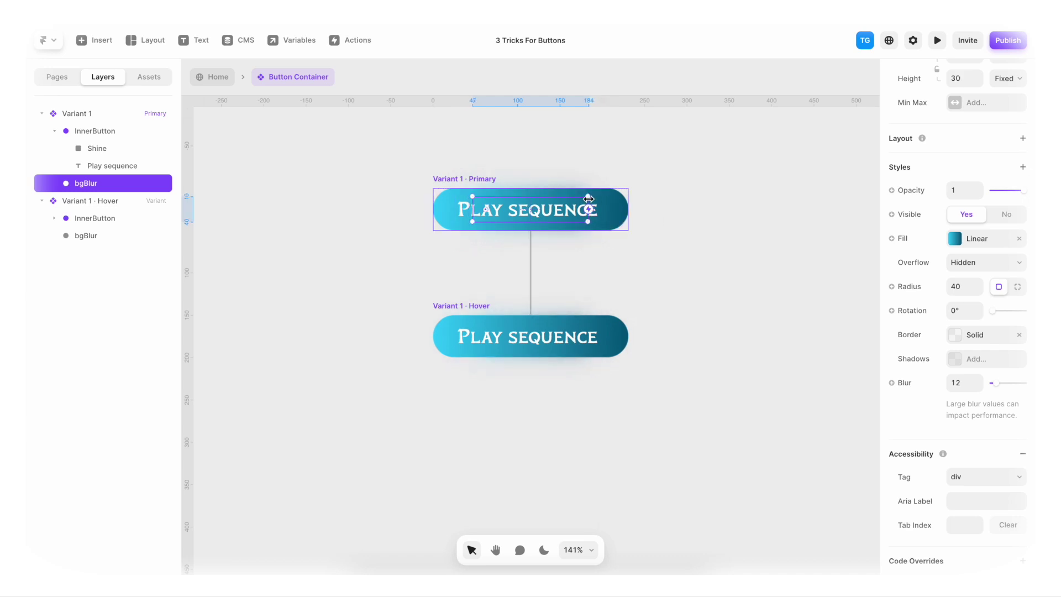
click(474, 305)
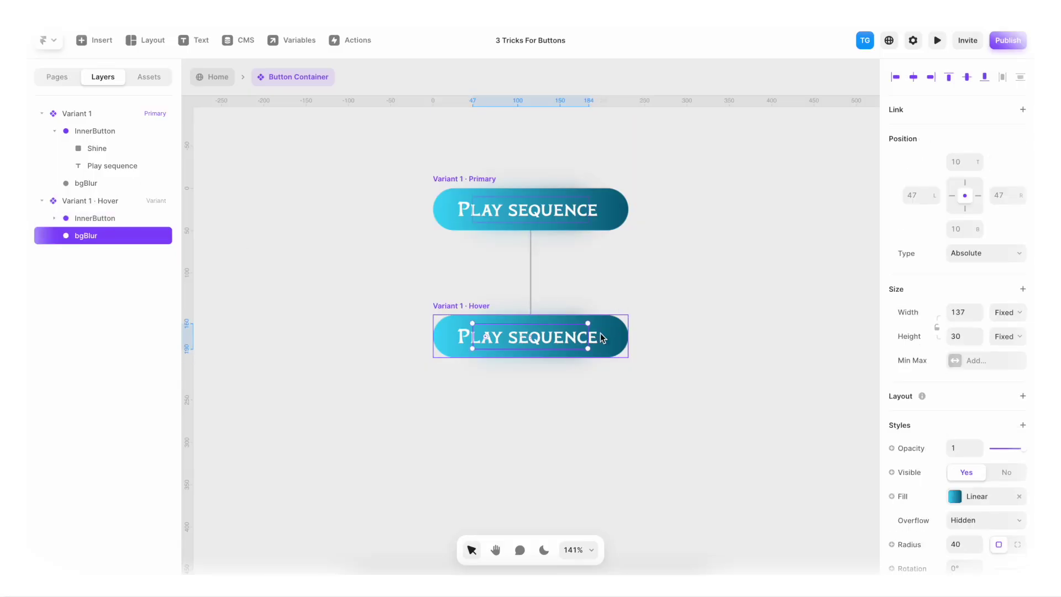
Enlarge the Hover variant's bgBlur to about 245 × 54 and move its Shine past the button's right edge
drag(587, 335, 634, 335)
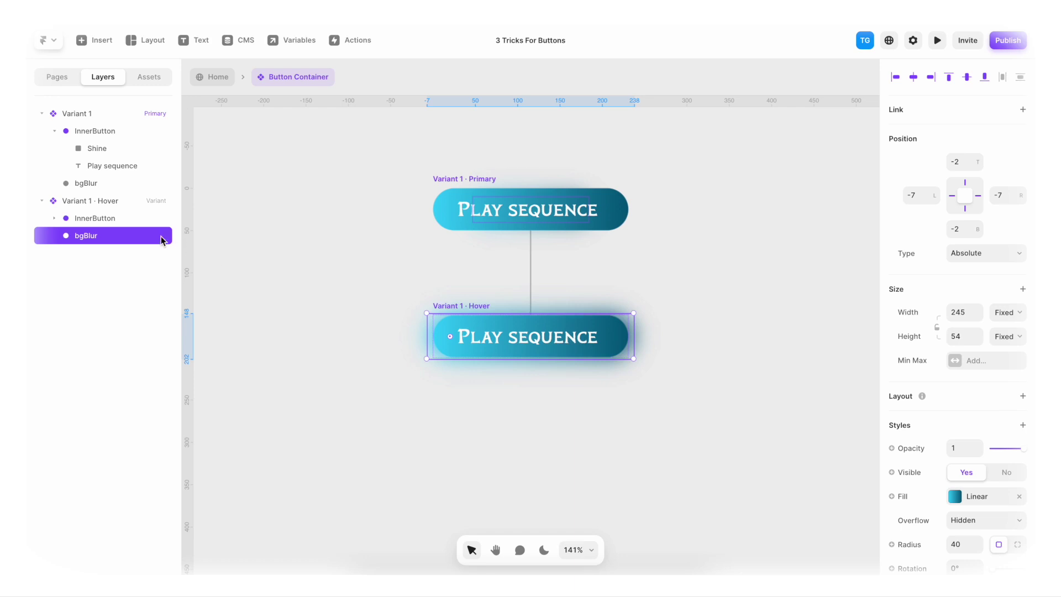
click(104, 218)
click(104, 235)
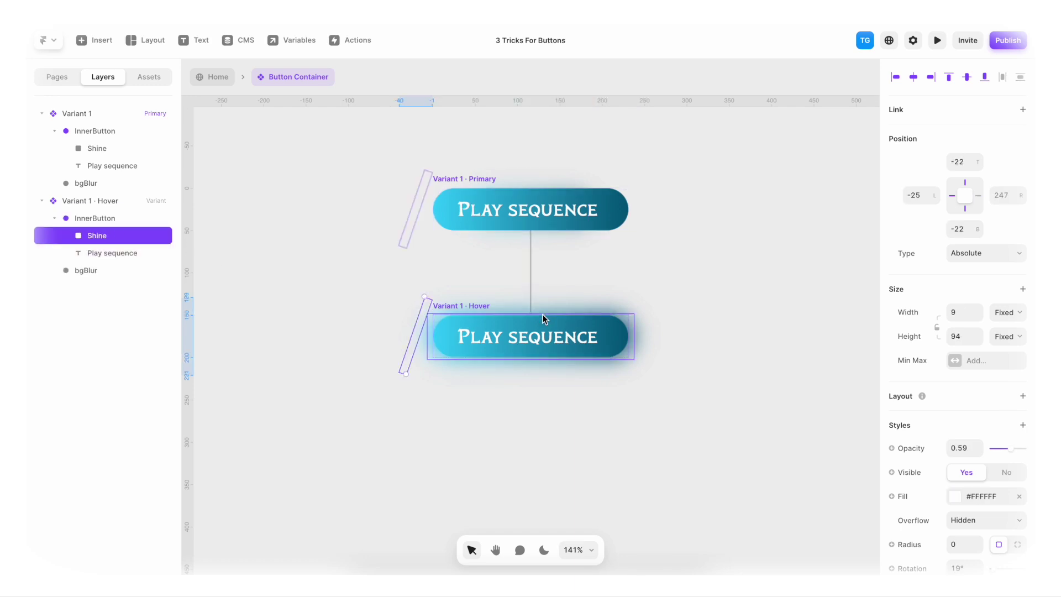
key(alt+h)
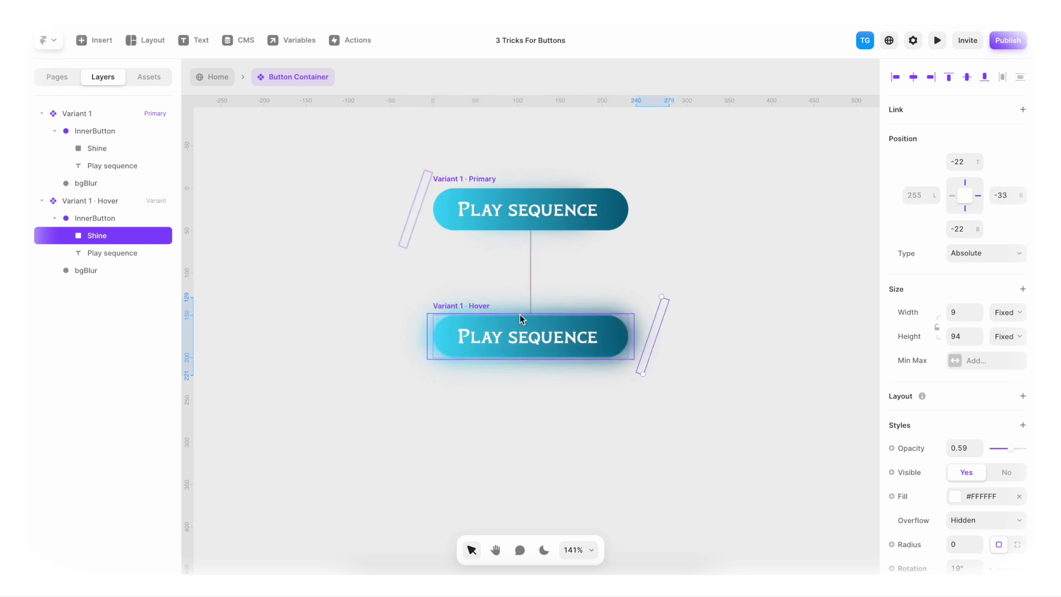
Preview the hover effect, then give the spring transition stiffness 400, damping 90 and mass 1.5
click(480, 309)
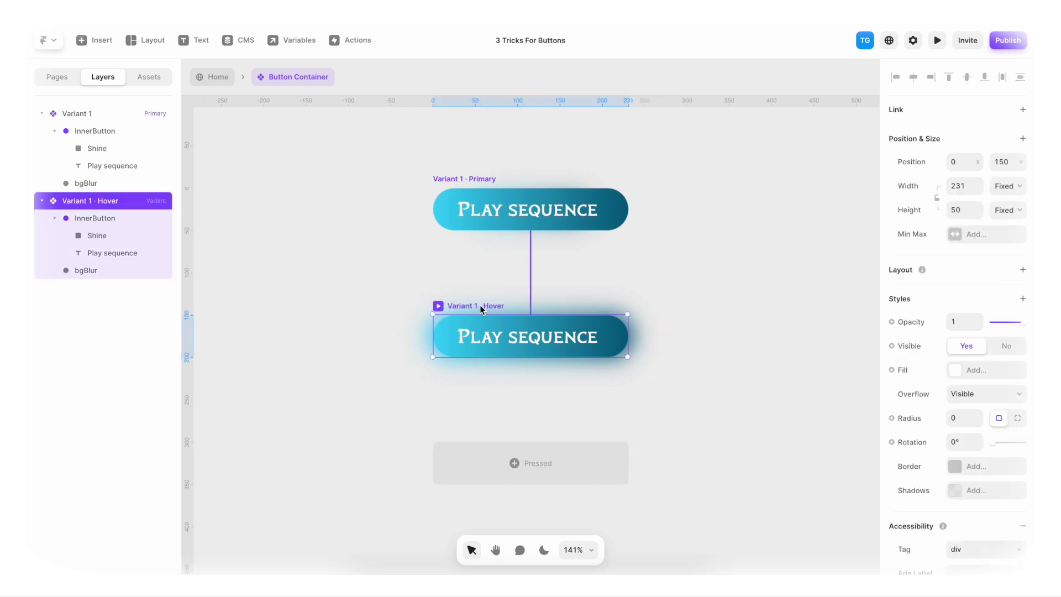
key(super+p)
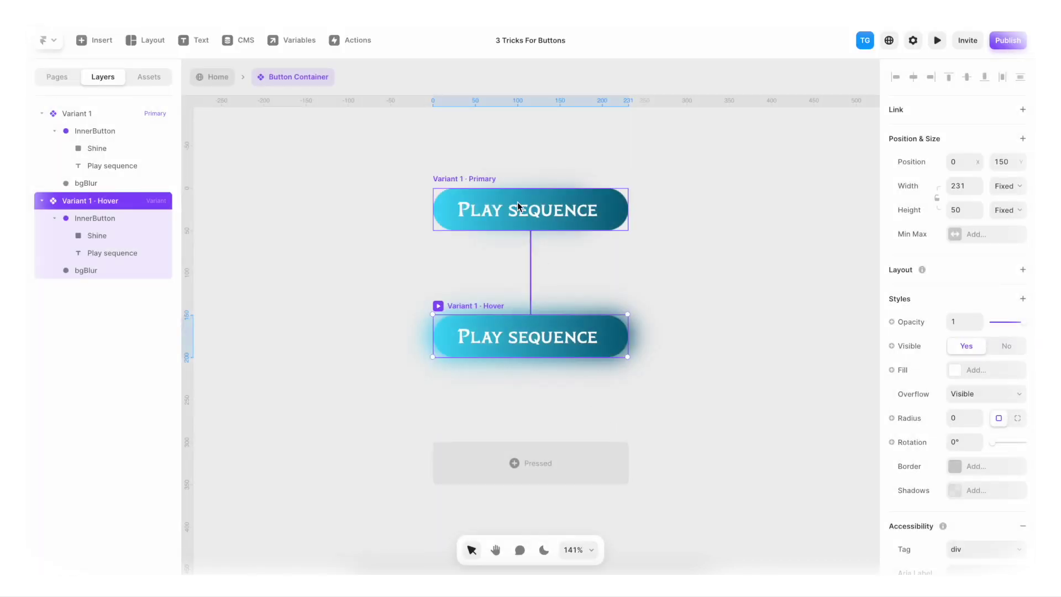
click(487, 186)
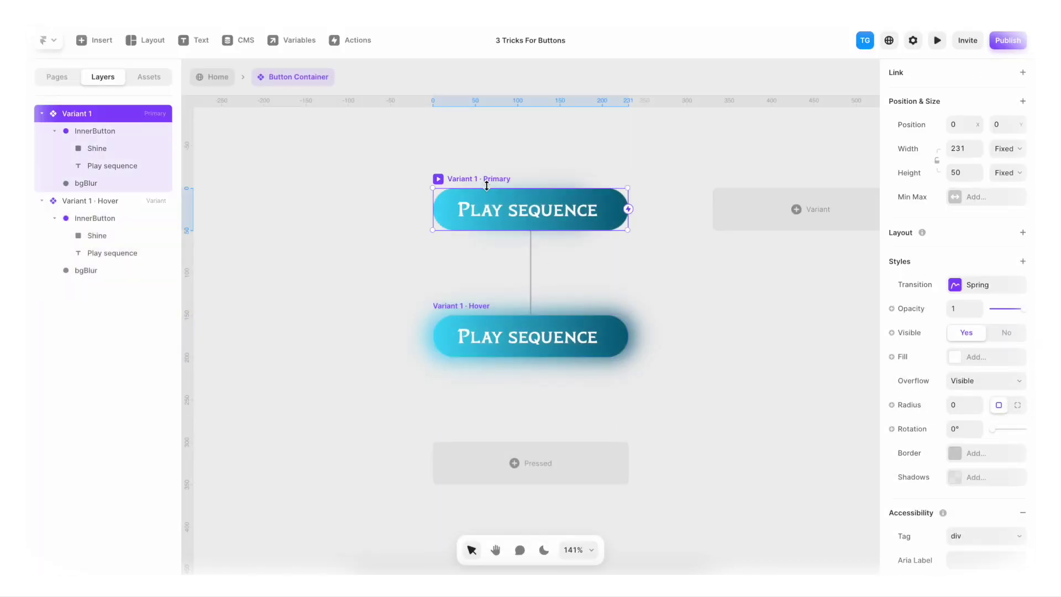
click(955, 287)
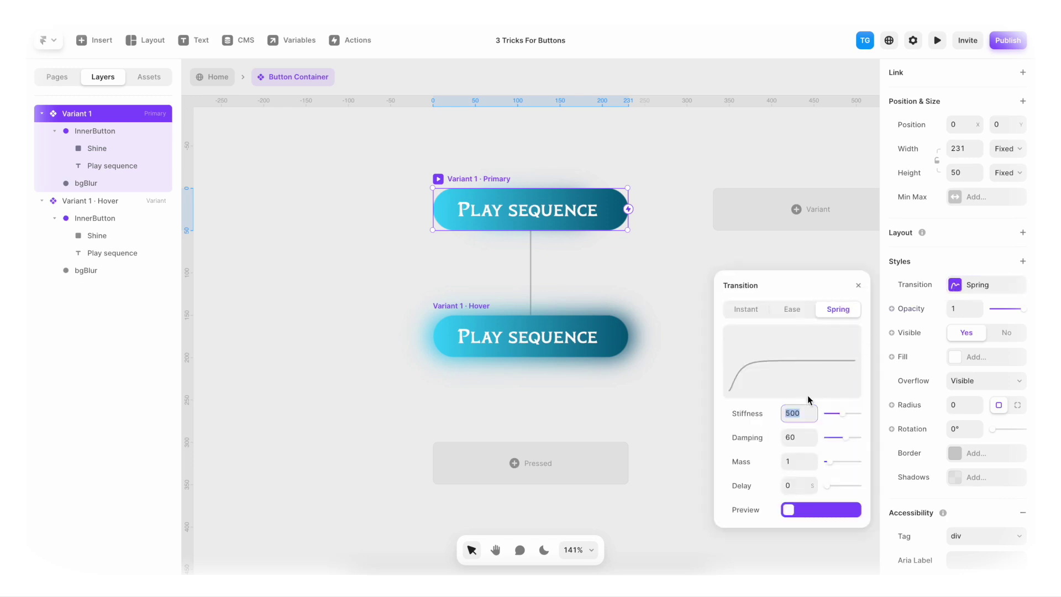
click(796, 437)
key(shift+Up)
key(shift+Up)
key(shift+Up)
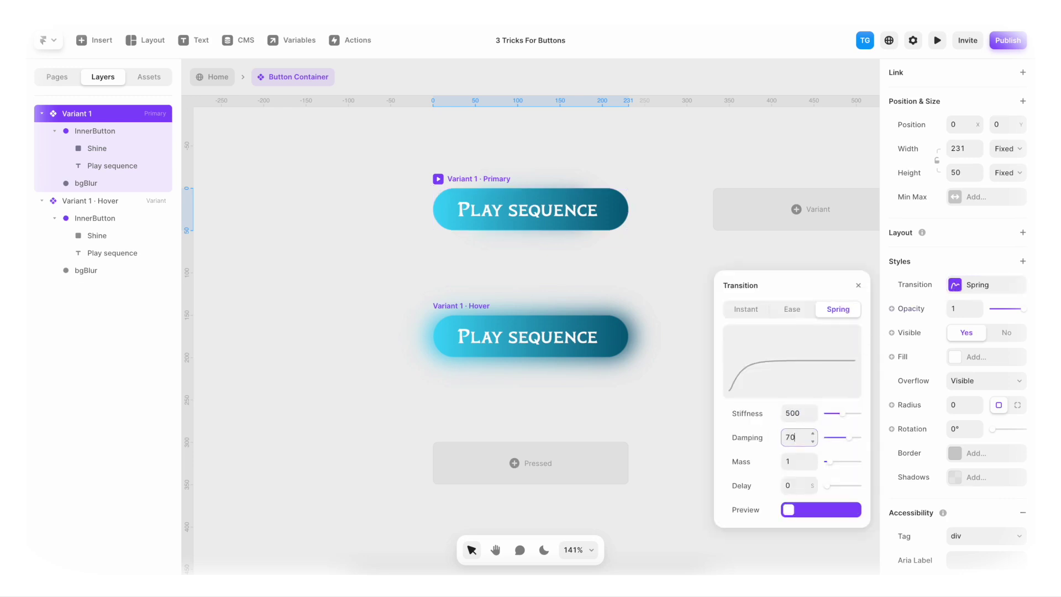
click(796, 412)
text(400)
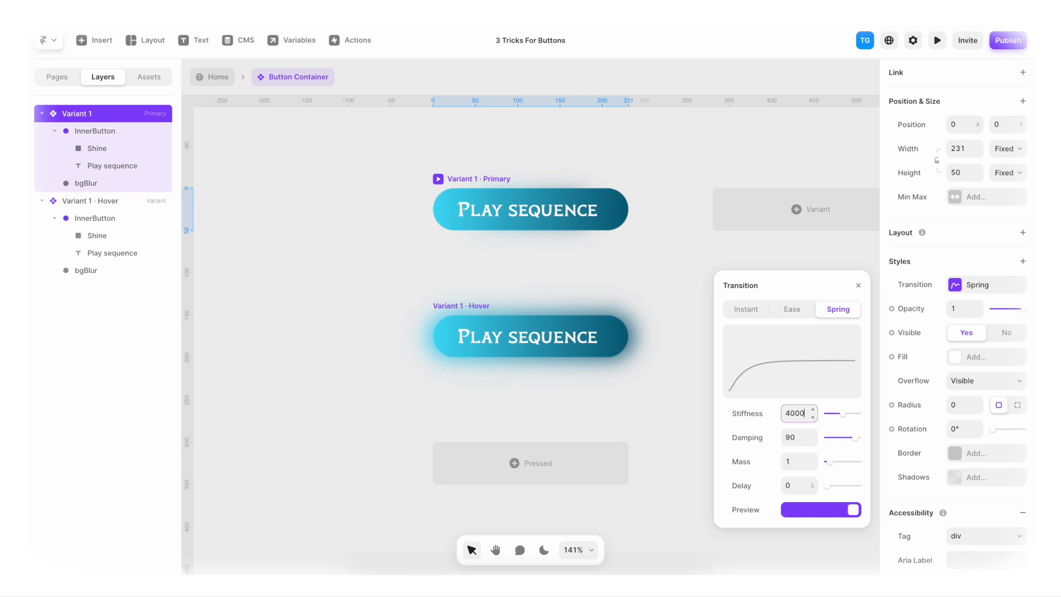
click(795, 457)
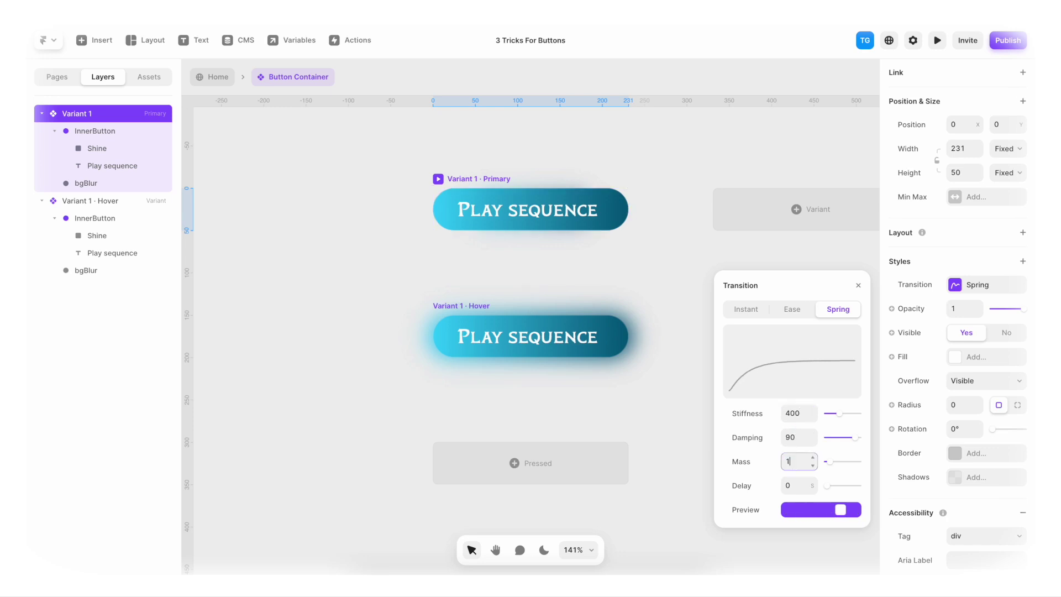
text(1.5)
click(593, 373)
click(484, 306)
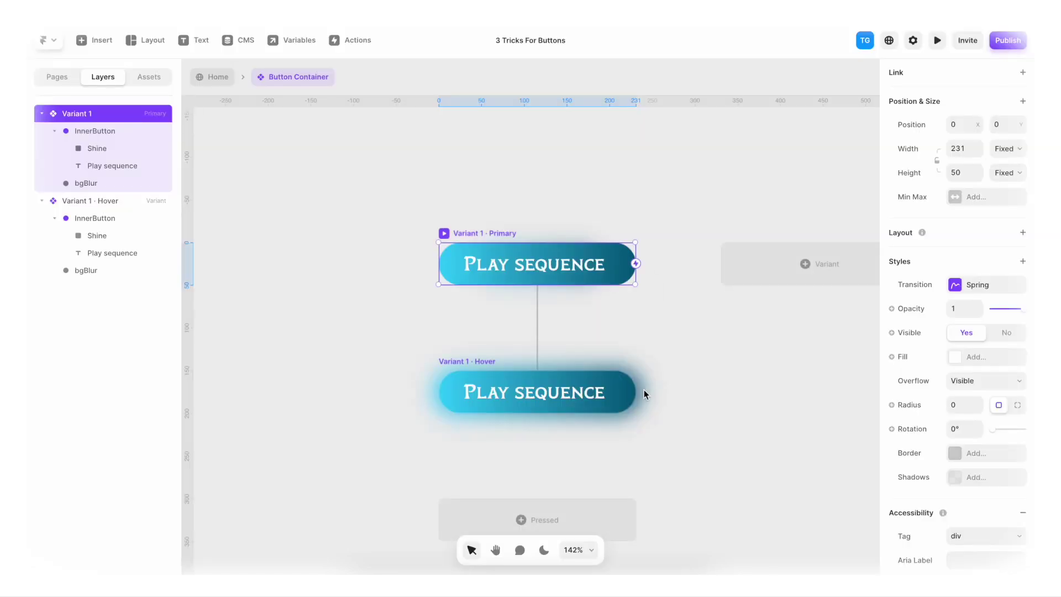
Return to the Home page and open the Button Blue component's spring transition settings
click(226, 83)
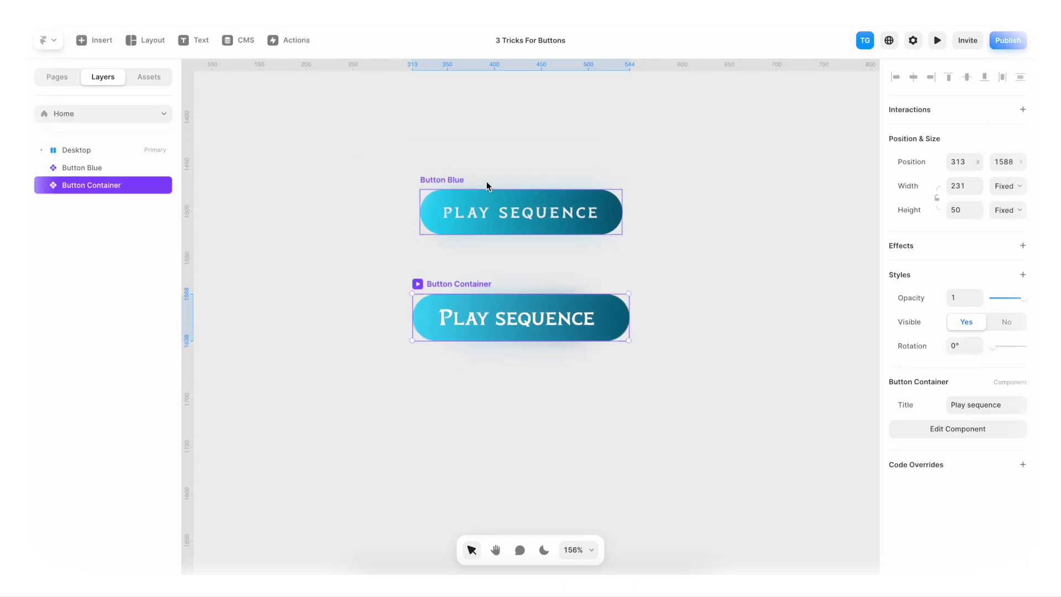
click(458, 178)
scroll(491, 180, up, 3)
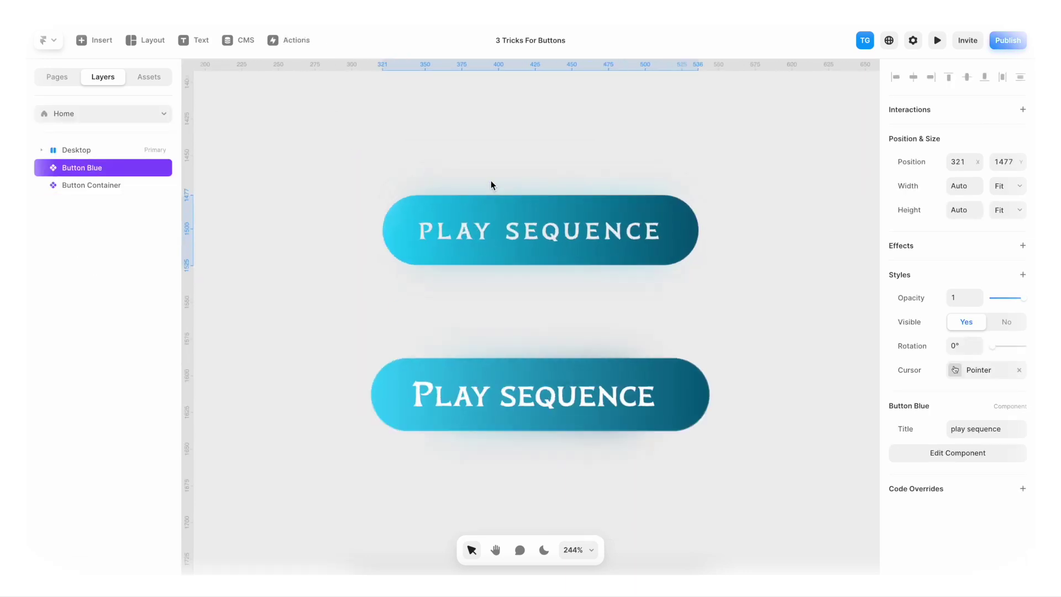
double_click(503, 231)
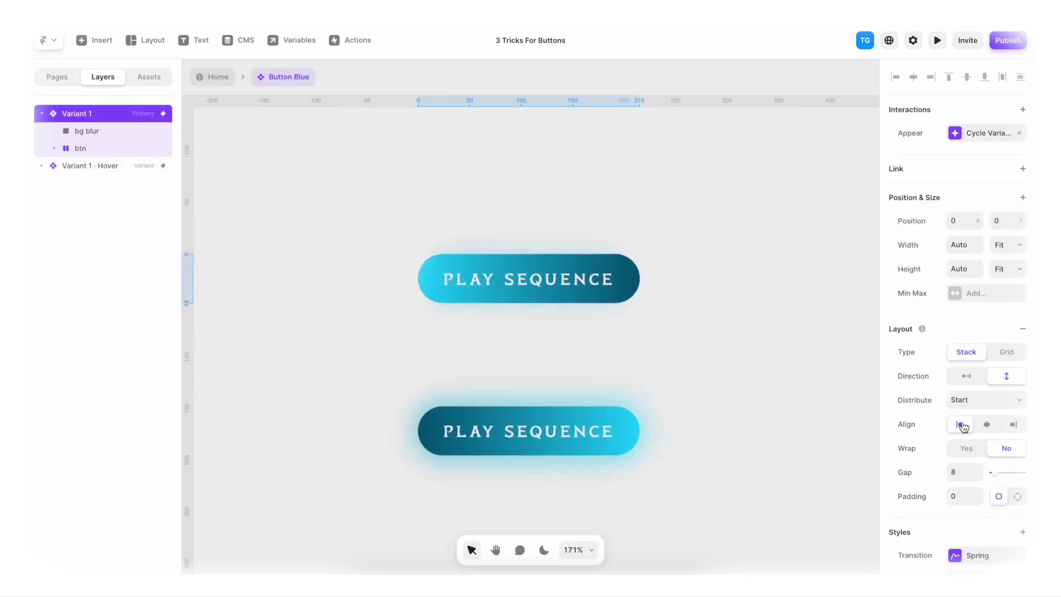
scroll(962, 437, down, 4)
click(964, 464)
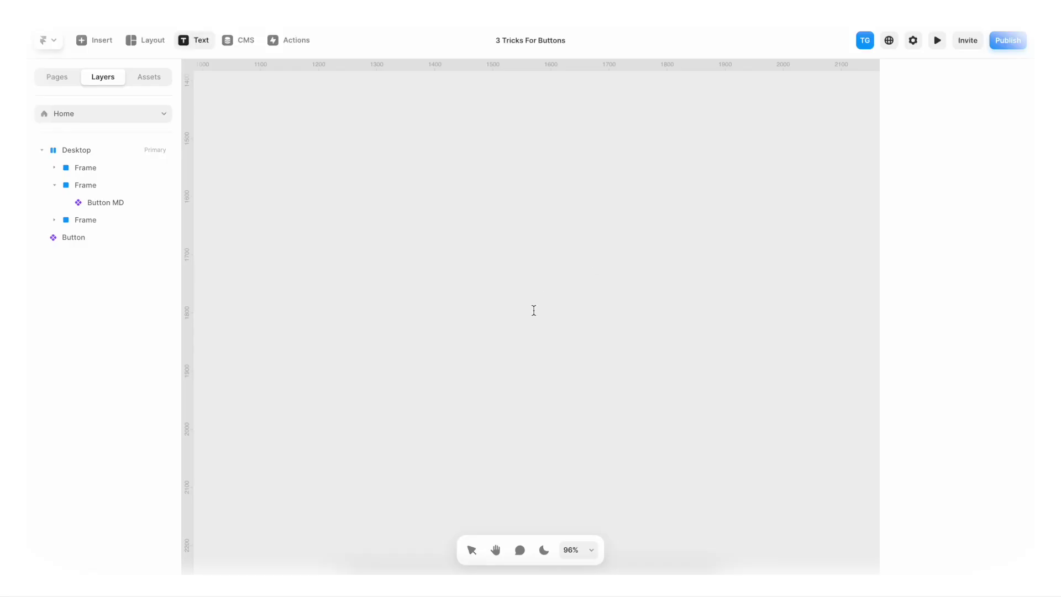
Add a 'Text field' text layer and wrap it in a stack
click(533, 310)
text(Te)
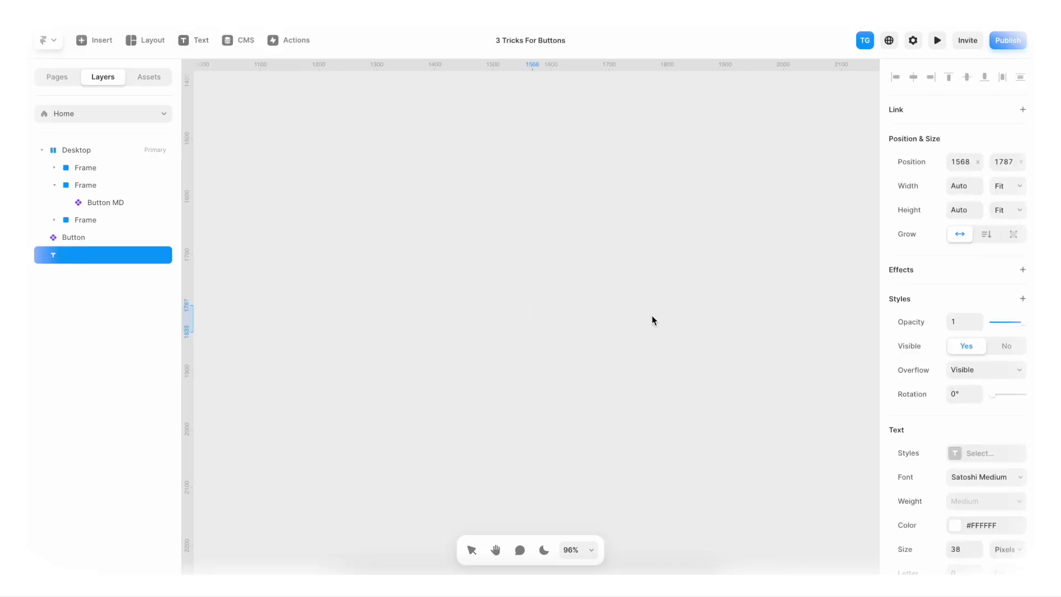
text(xt field)
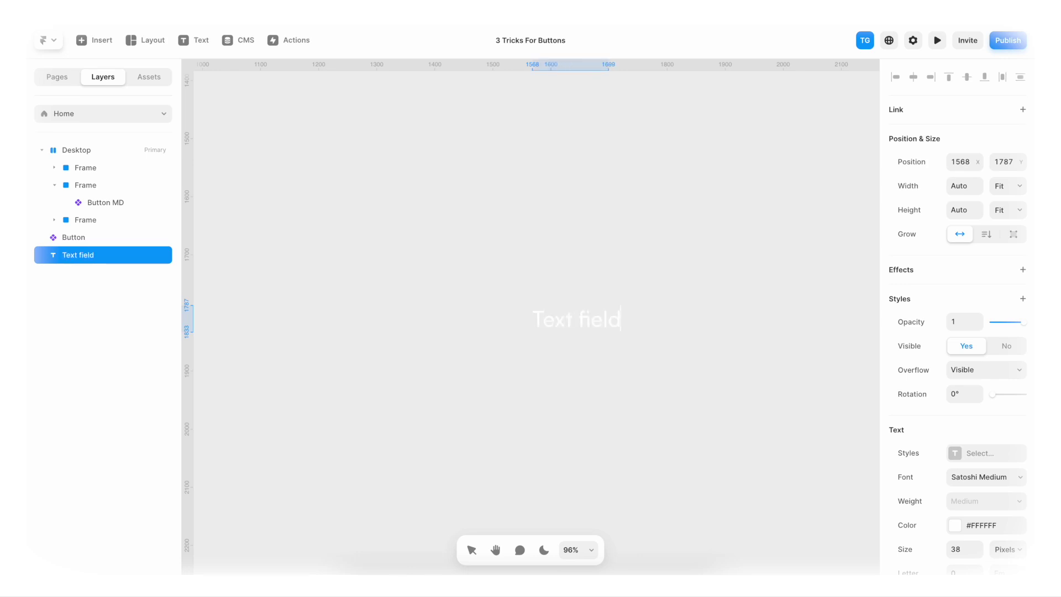
key(Escape)
right_click(601, 319)
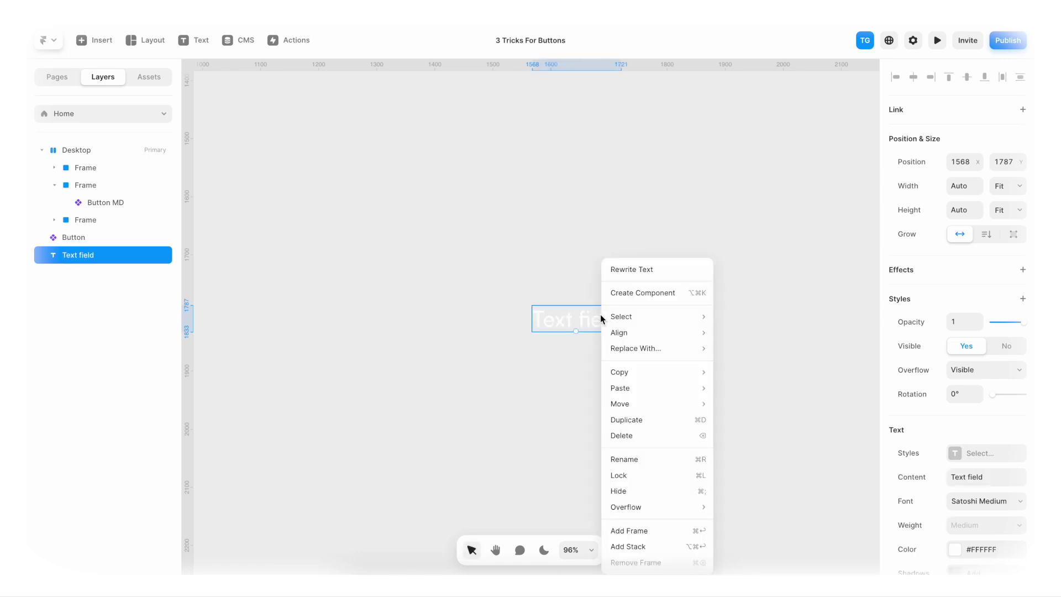
click(651, 546)
Give the stack a dark #2B2B2B fill and a 16 corner radius
scroll(954, 451, down, 3)
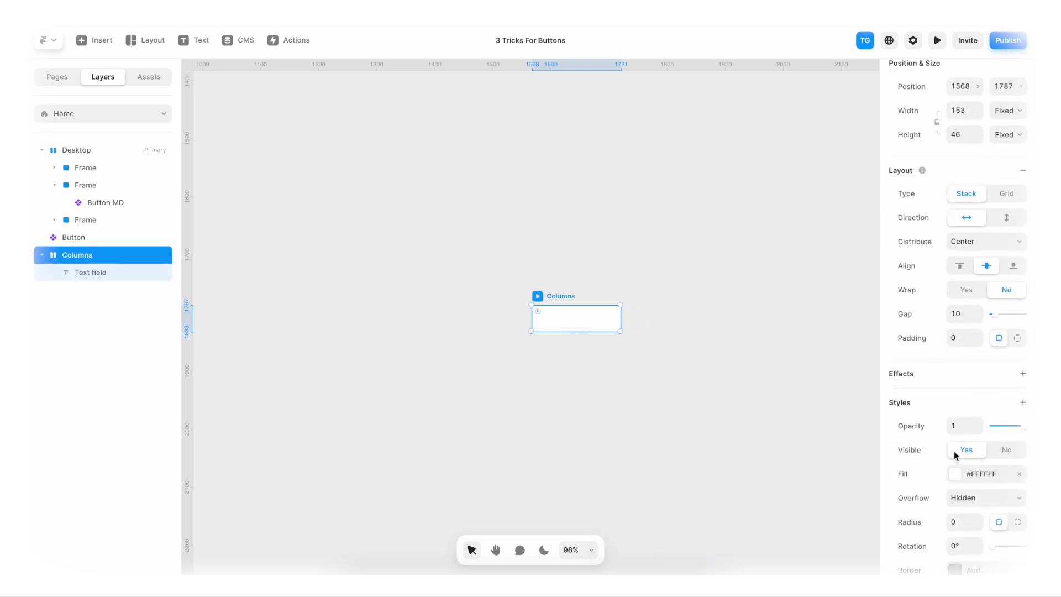
click(955, 464)
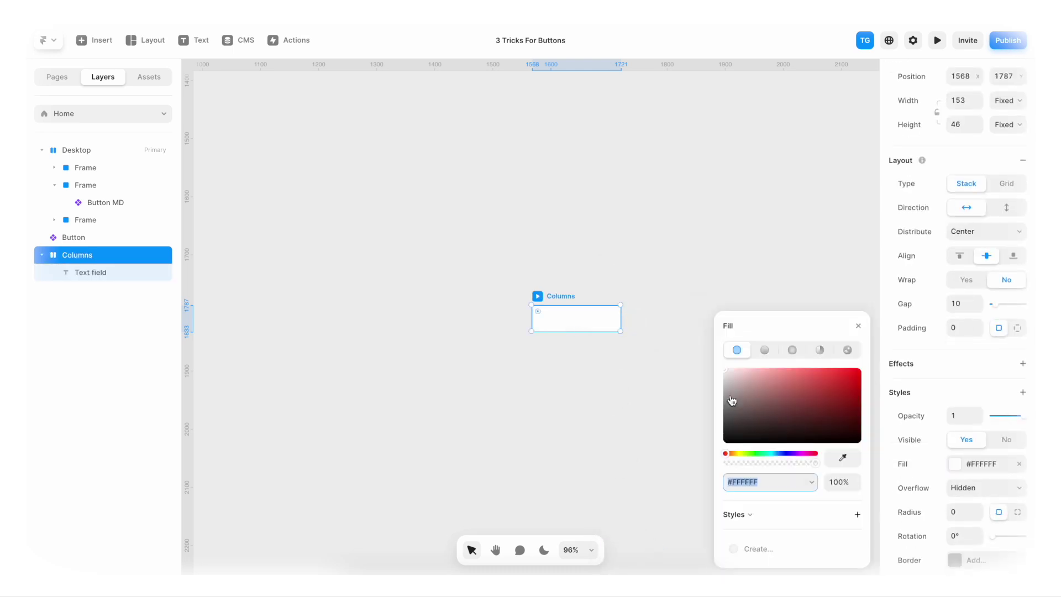
drag(728, 400, 722, 433)
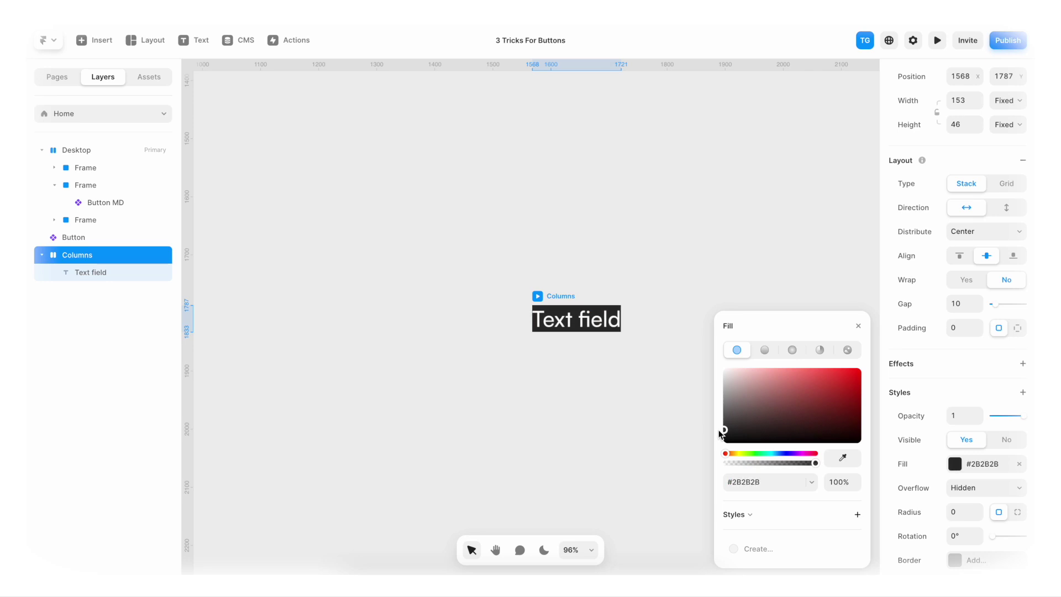
click(702, 432)
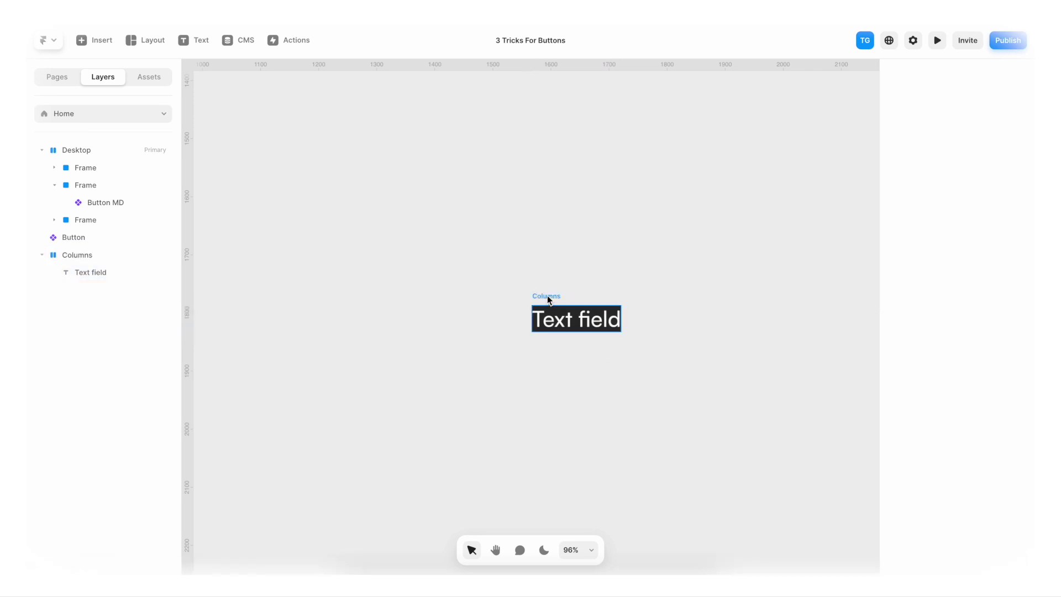
scroll(915, 369, down, 3)
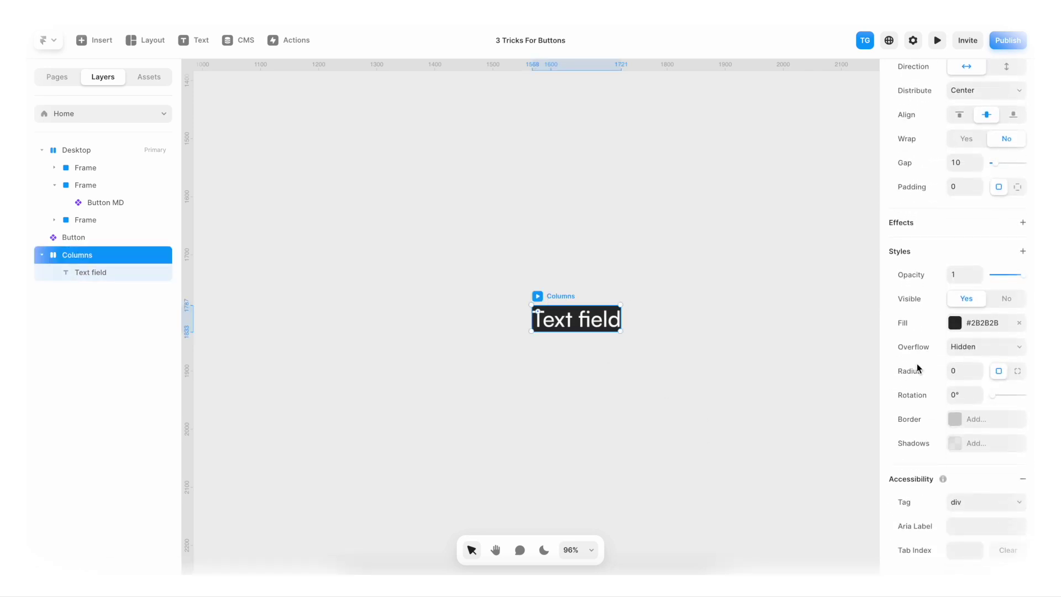
click(965, 369)
text(16)
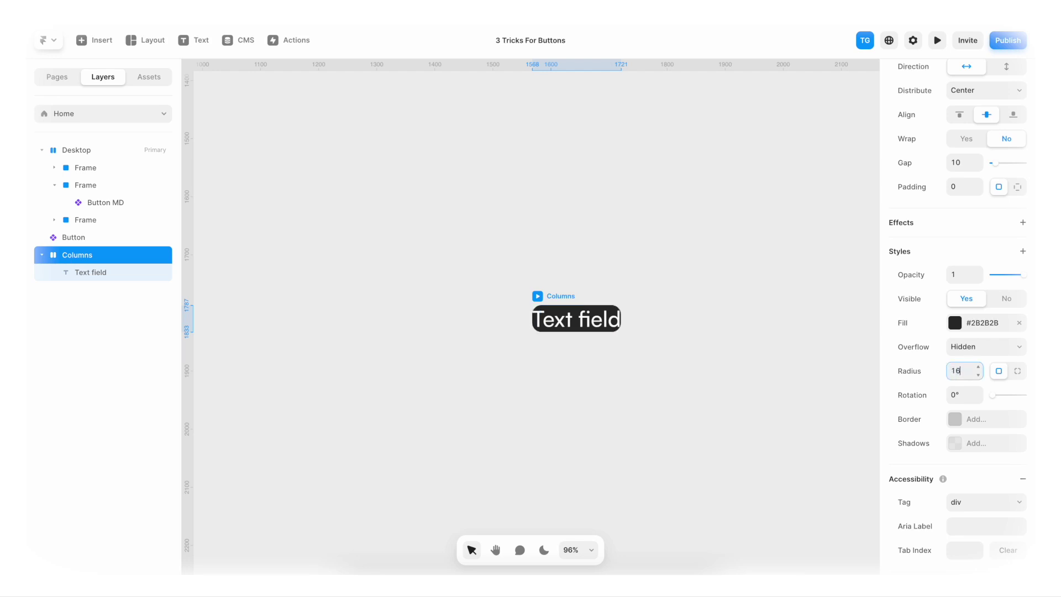
scroll(956, 315, up, 3)
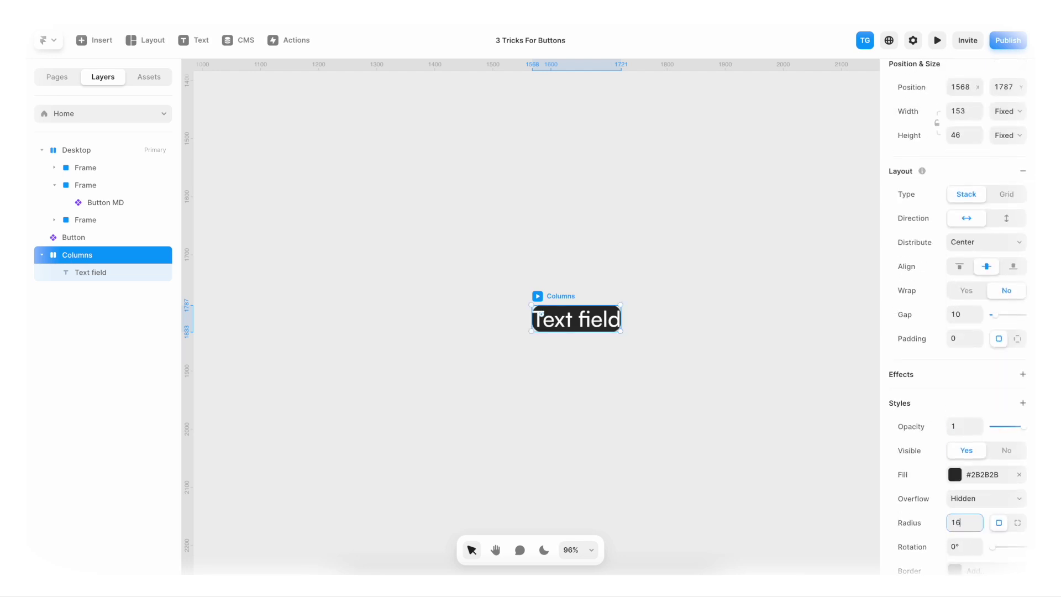
Set the stack's padding to 24 and make its width and height Fit Content
click(967, 334)
scroll(939, 326, up, 2)
click(1007, 213)
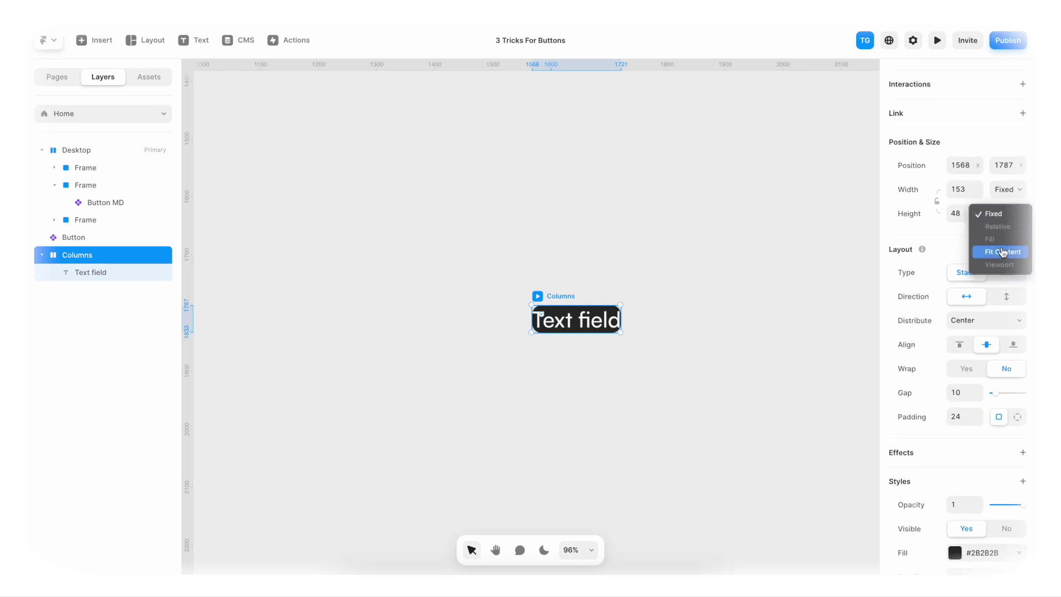
click(1002, 252)
click(1006, 189)
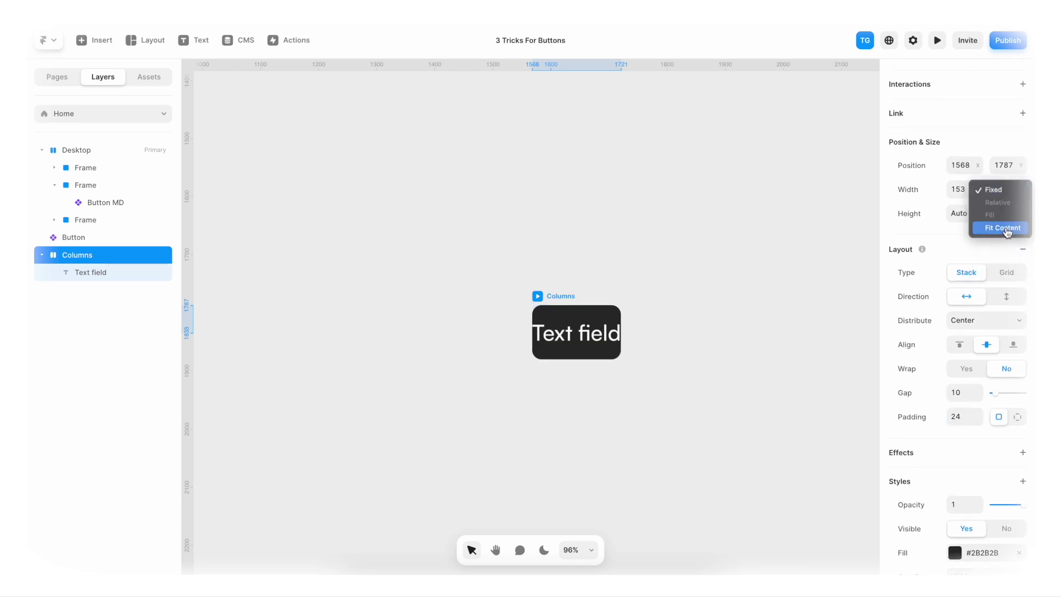
click(1005, 232)
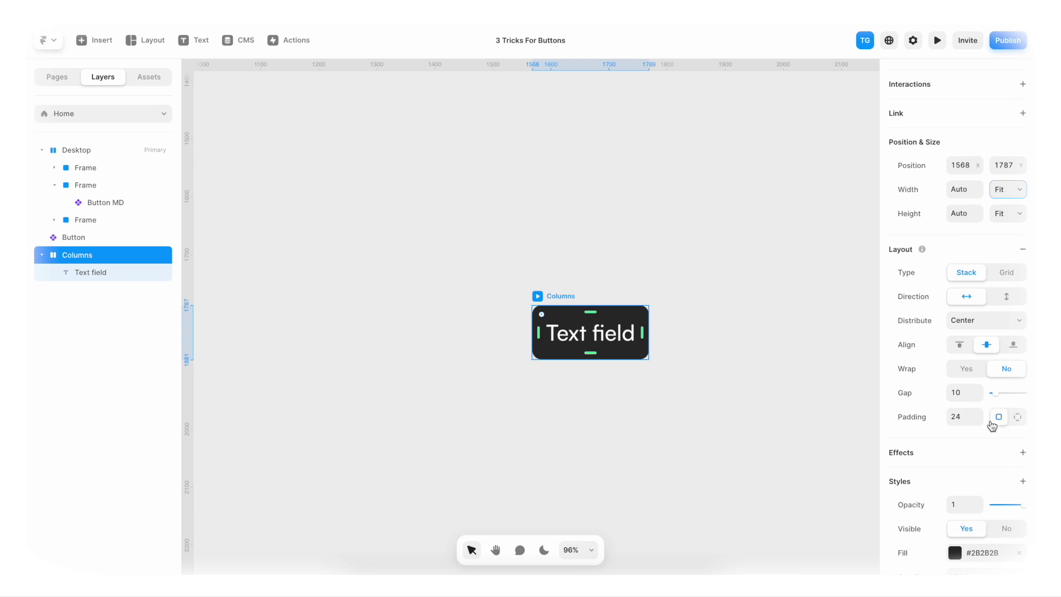
Set the left and right padding to 40 individually and raise the corner radius to 20
click(1017, 420)
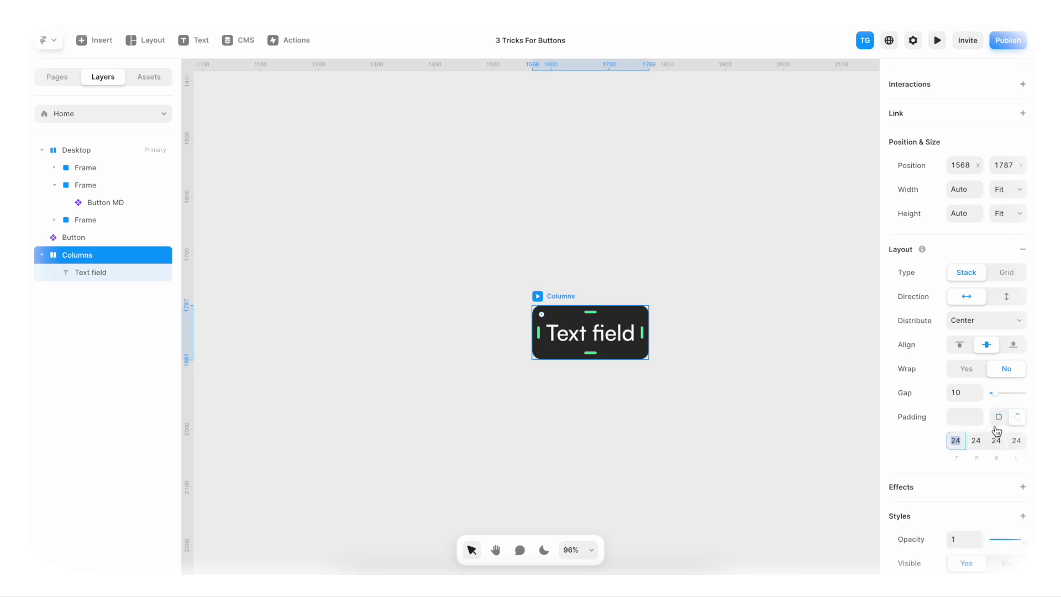
click(976, 440)
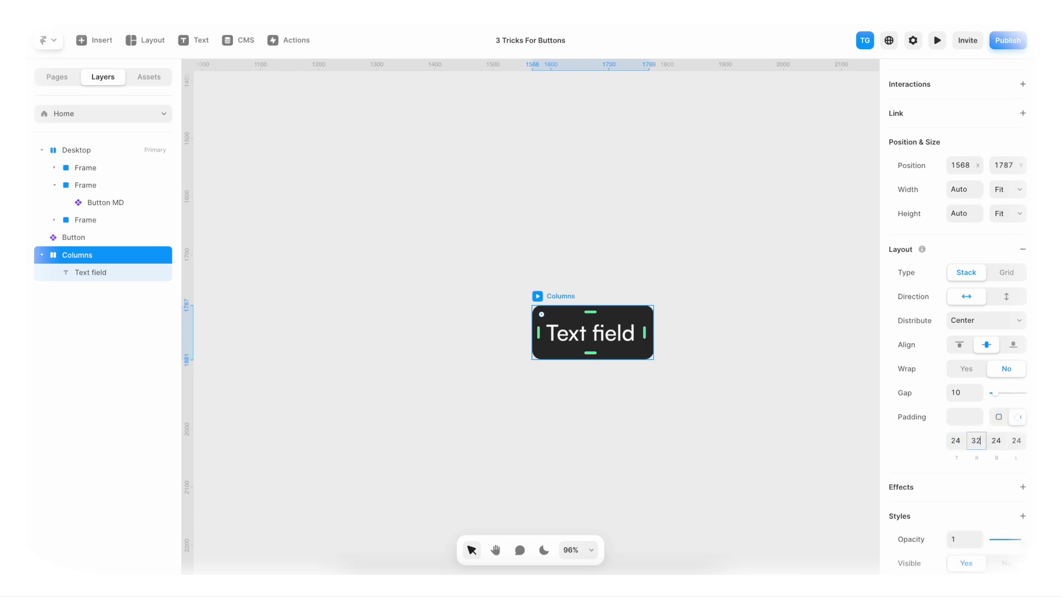
key(BackSpace)
key(BackSpace)
text(40)
click(1019, 440)
key(BackSpace)
key(BackSpace)
text(40)
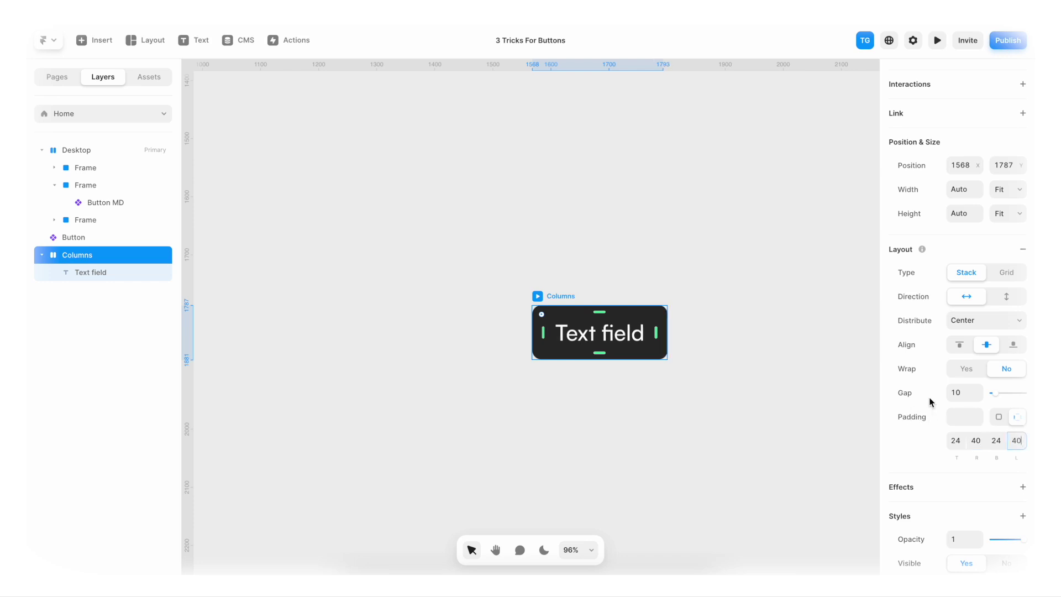
scroll(939, 403, down, 3)
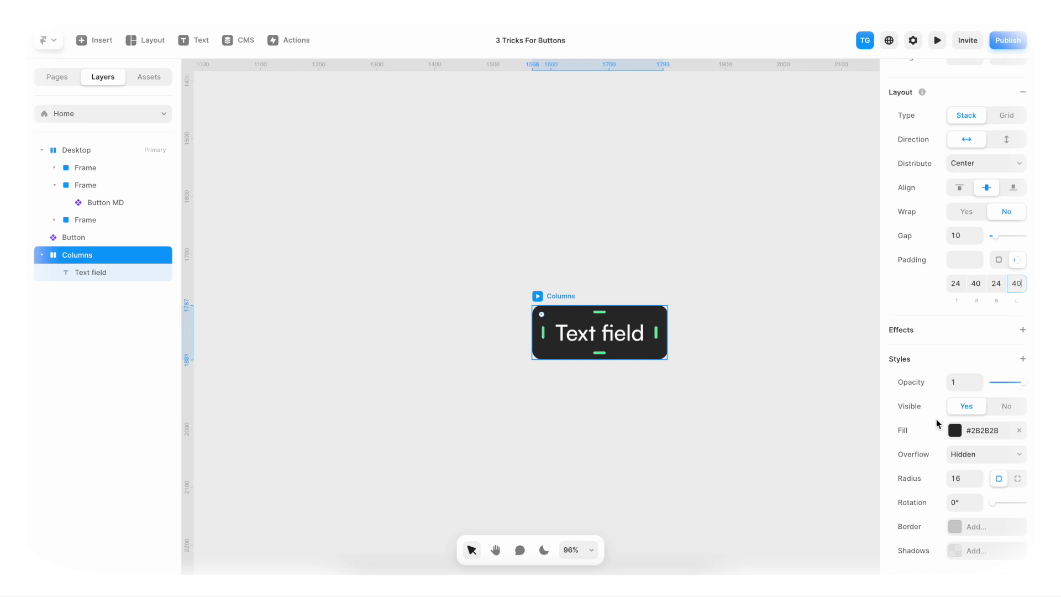
click(958, 476)
text(20)
click(704, 369)
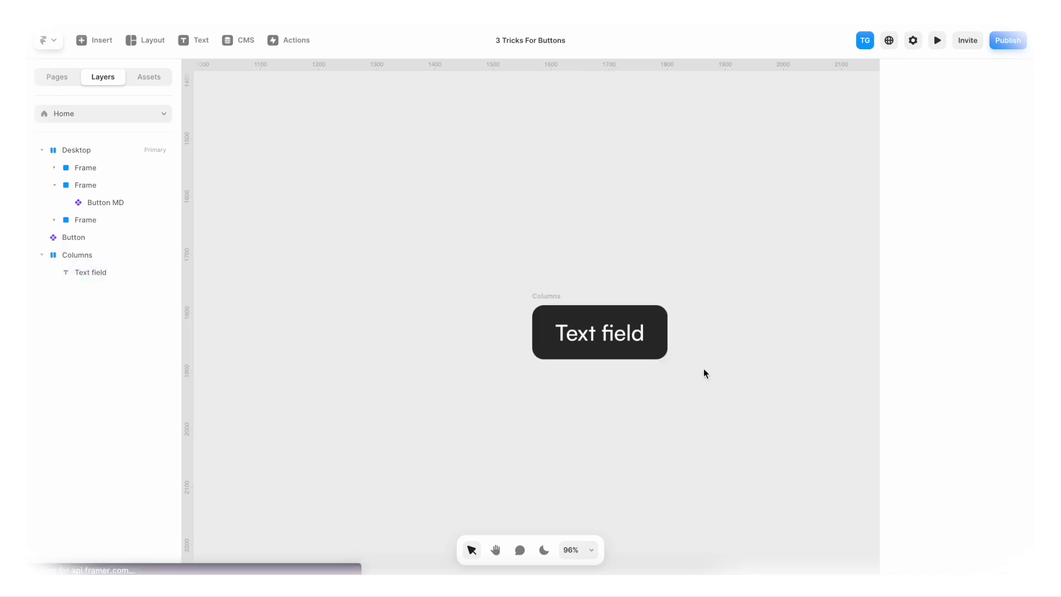
scroll(704, 369, up, 5)
Add an inside shadow to the Columns stack with X and Y offset -8 and blur 6
click(470, 284)
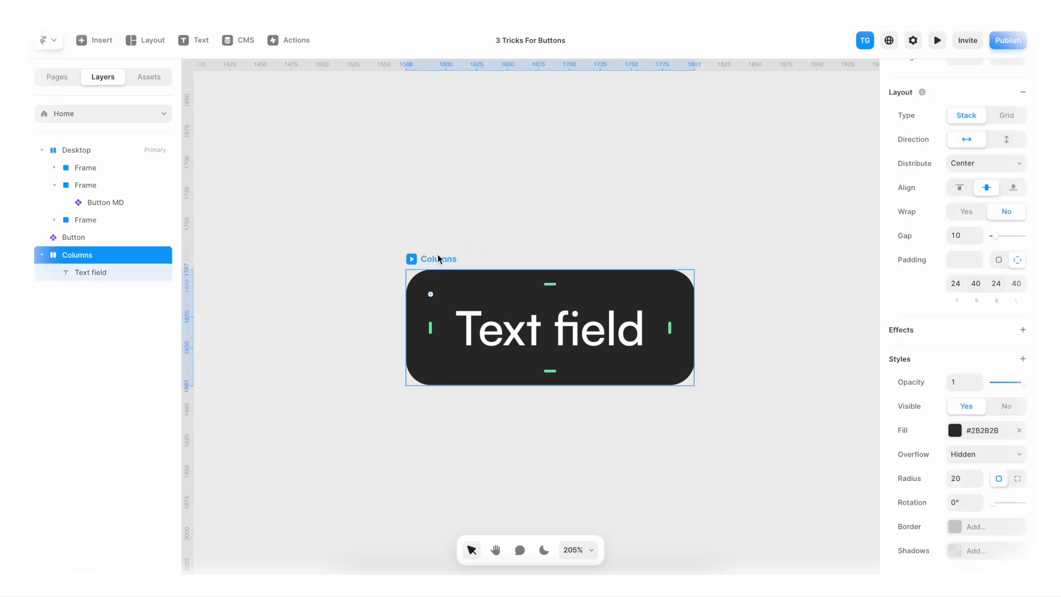
scroll(929, 323, down, 3)
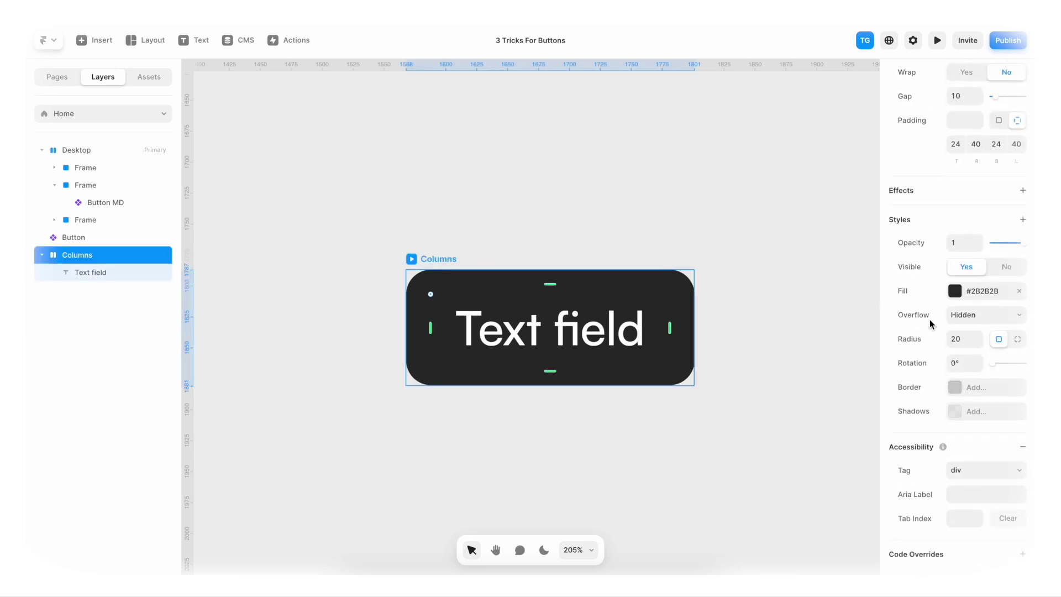
click(956, 412)
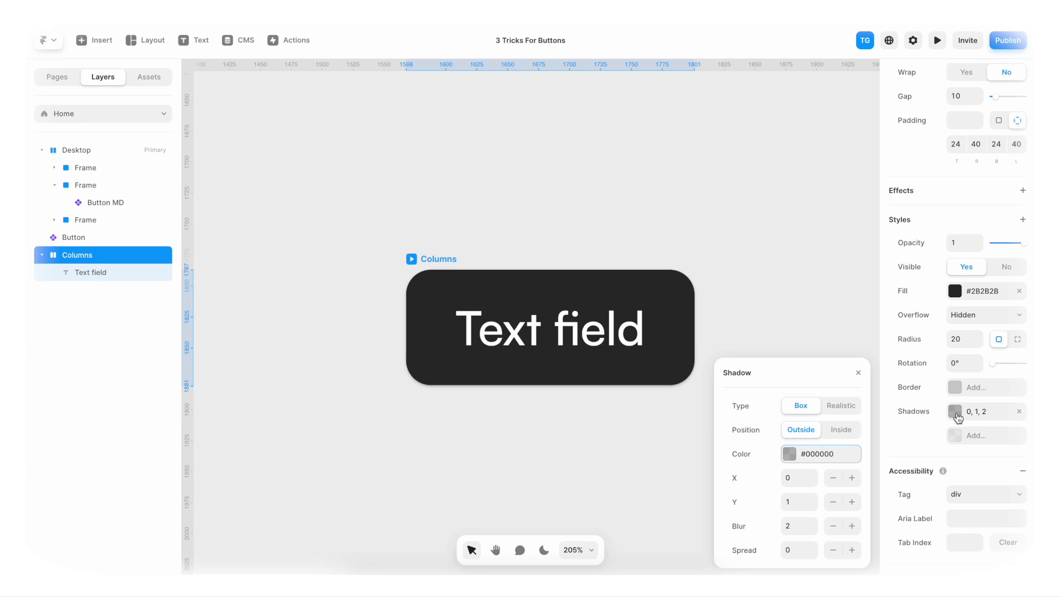
click(842, 431)
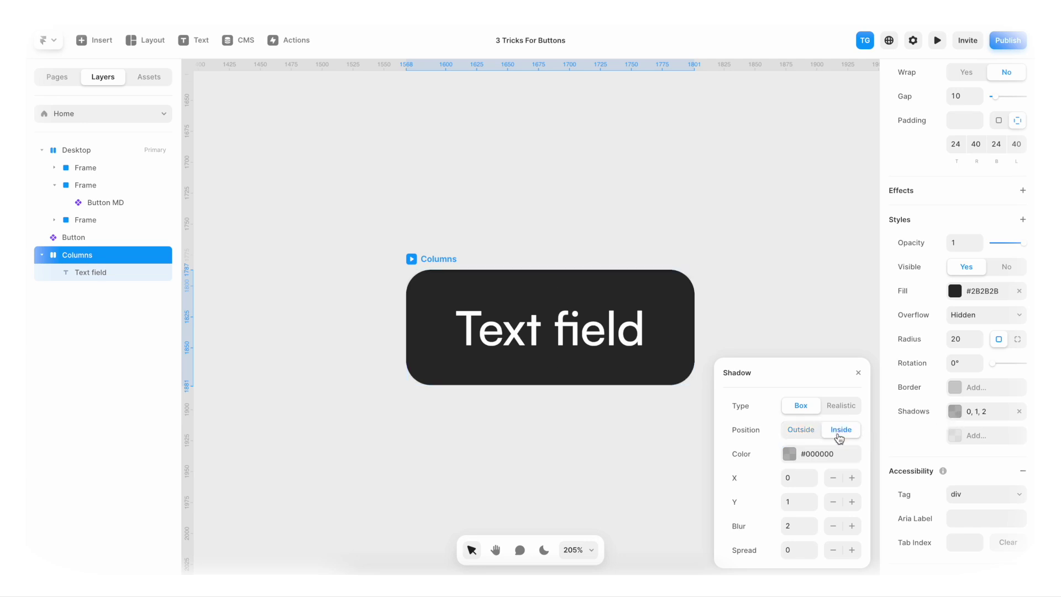
click(796, 502)
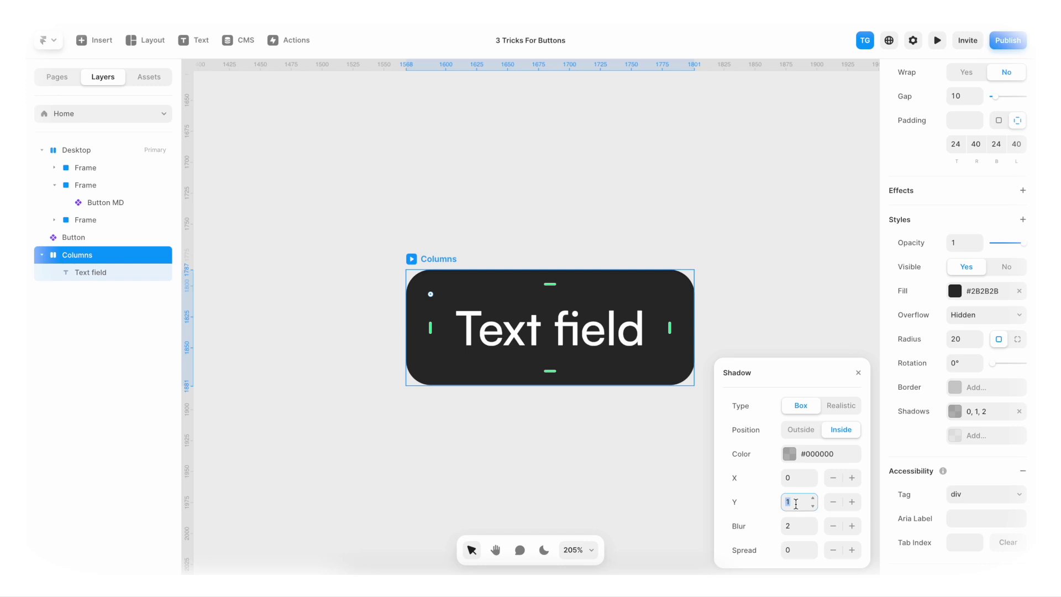
text(-8)
click(797, 478)
text(-8)
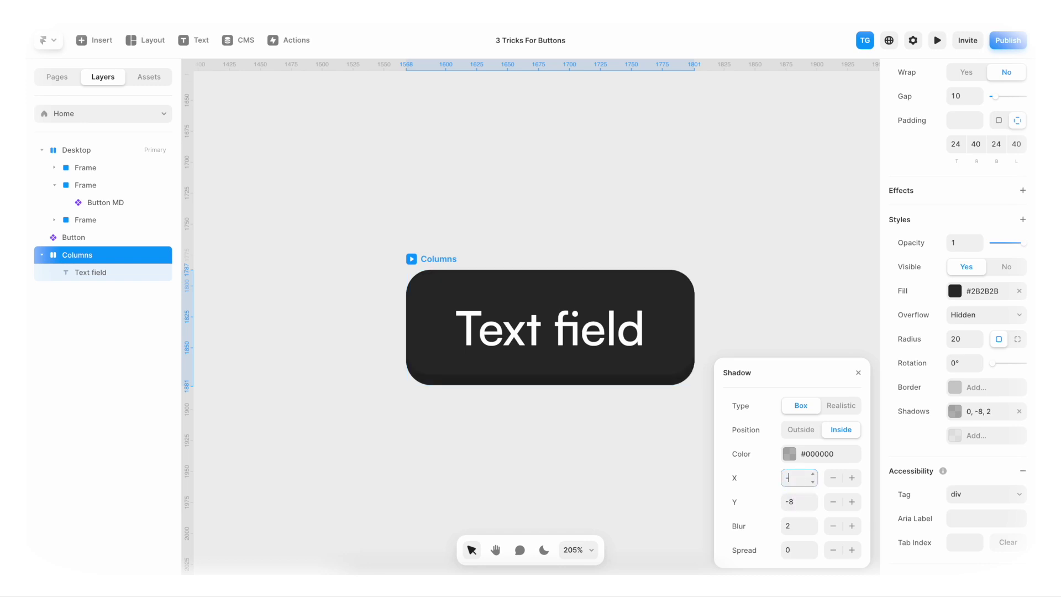
scroll(710, 409, up, 3)
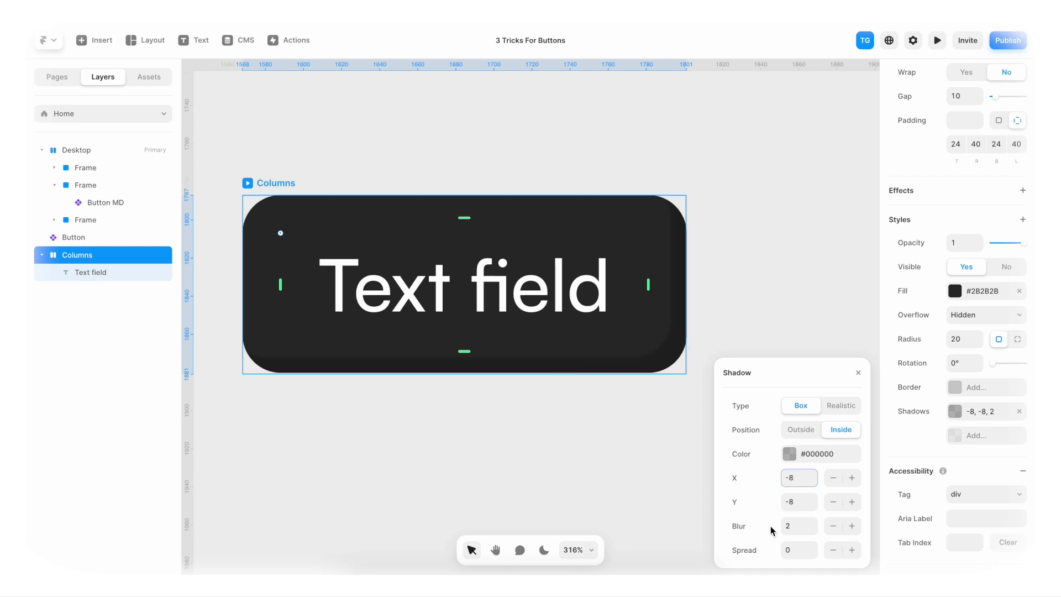
click(792, 526)
text(4)
key(Return)
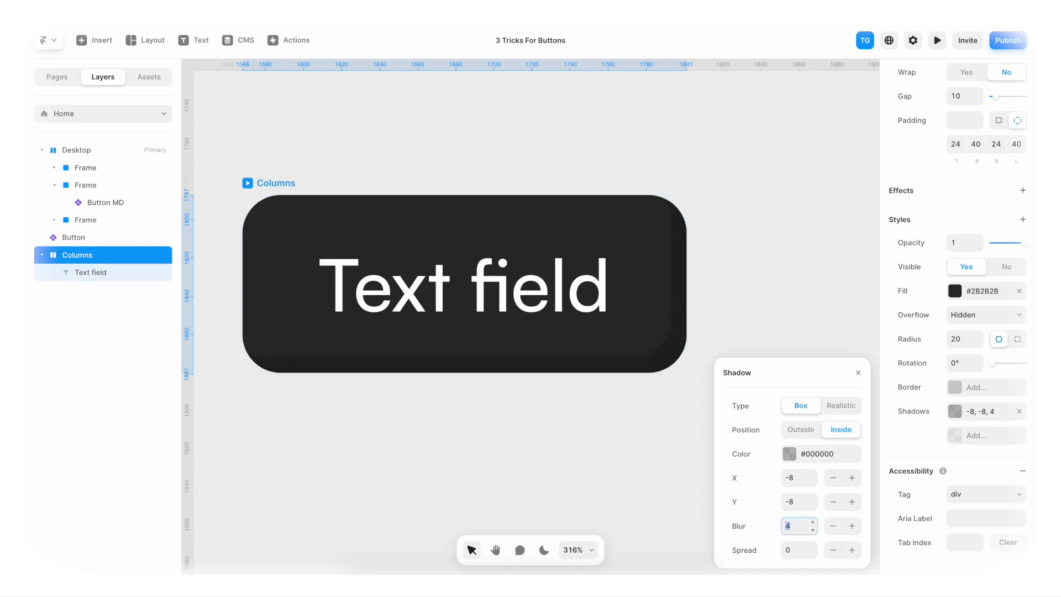
text(6)
Make the shadow colour white #FFFFFF at 15% opacity
click(795, 453)
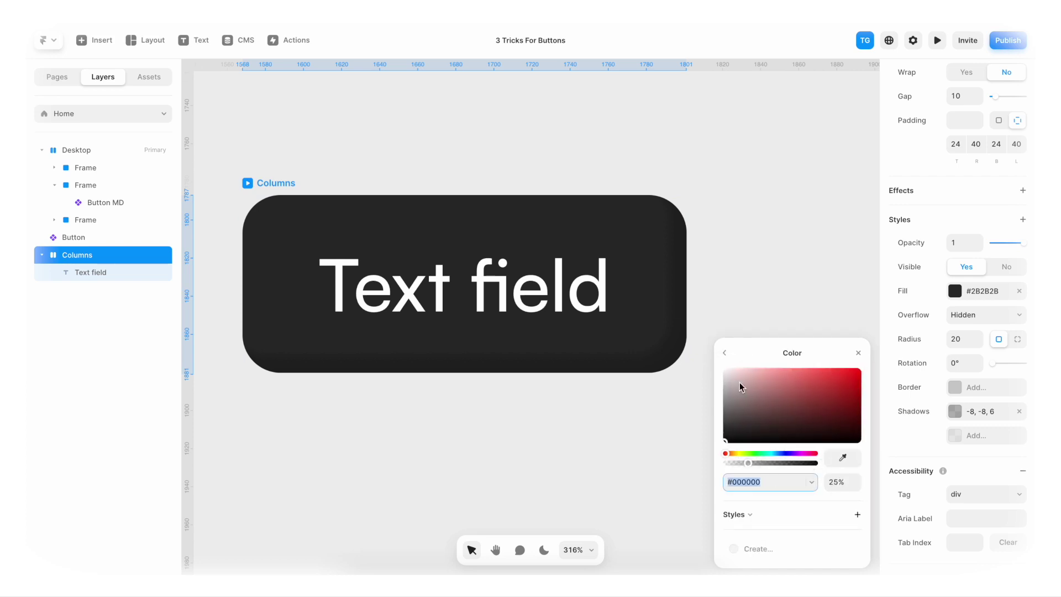
drag(739, 381, 704, 368)
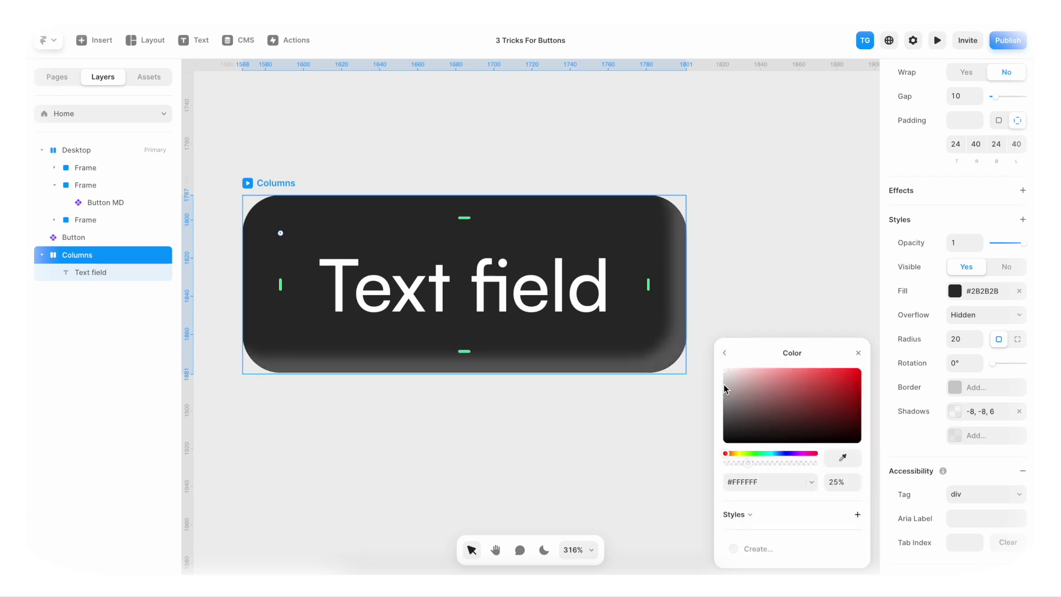
click(838, 481)
text(15)
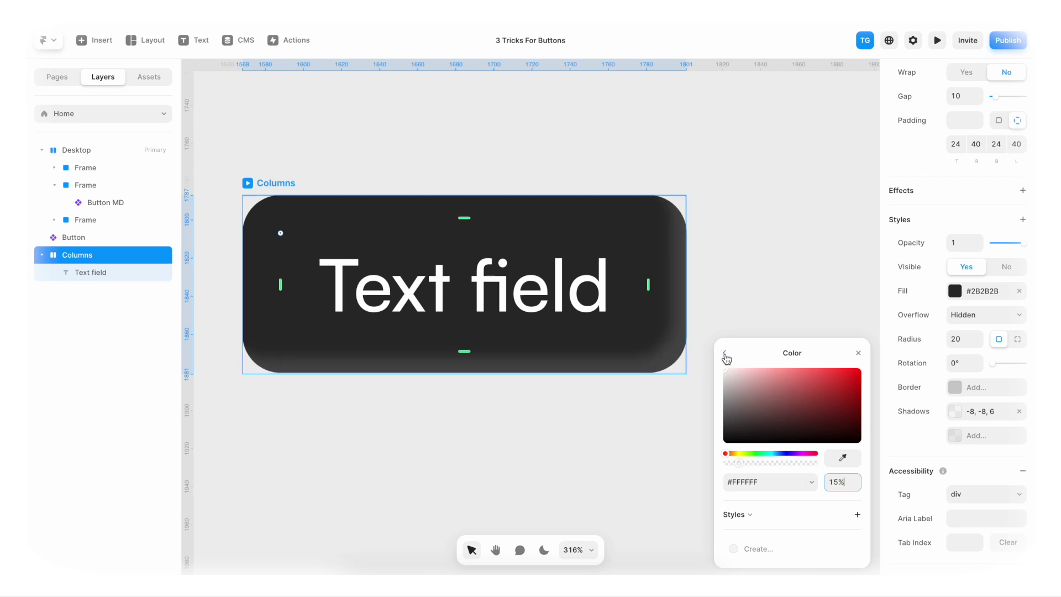
click(725, 355)
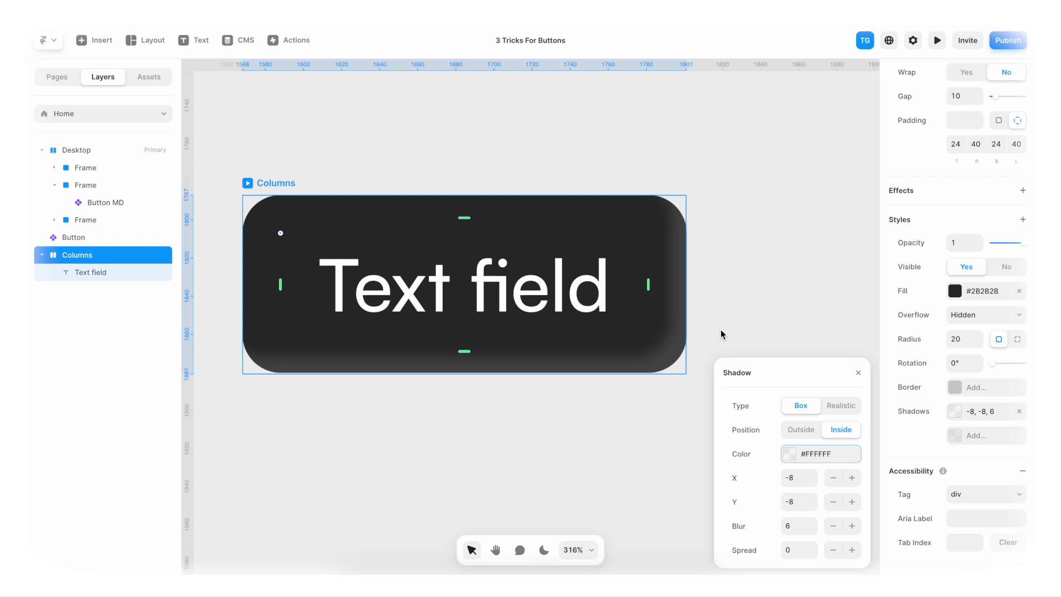
scroll(720, 329, down, 2)
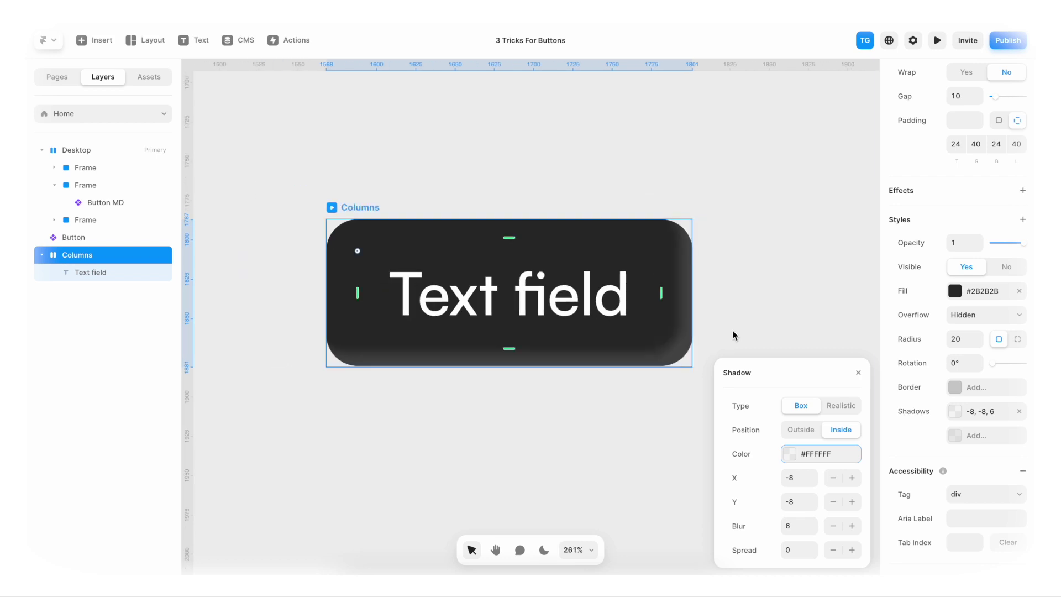
click(732, 331)
click(355, 204)
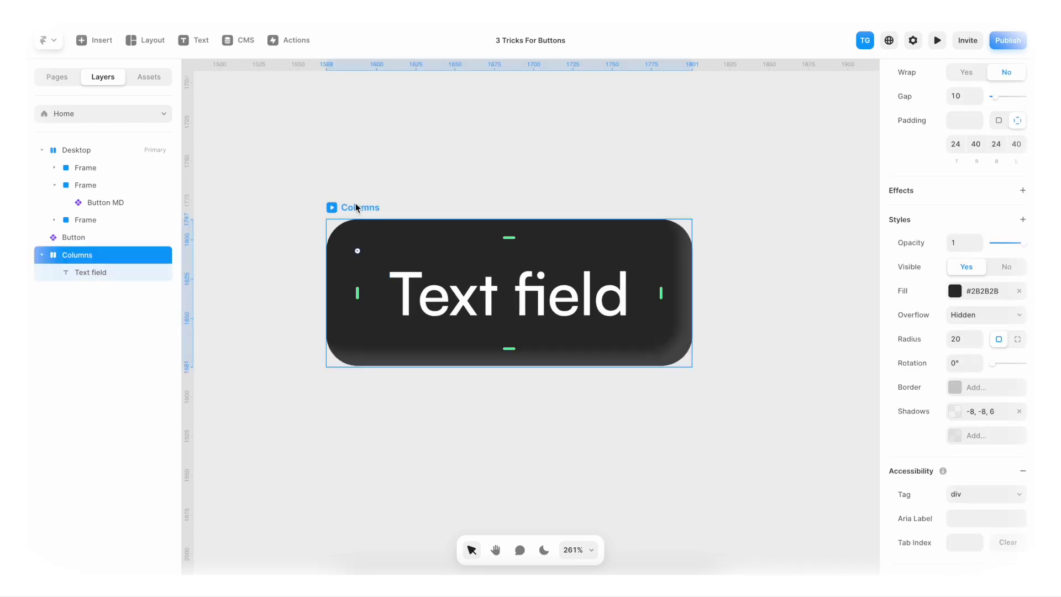
right_click(357, 208)
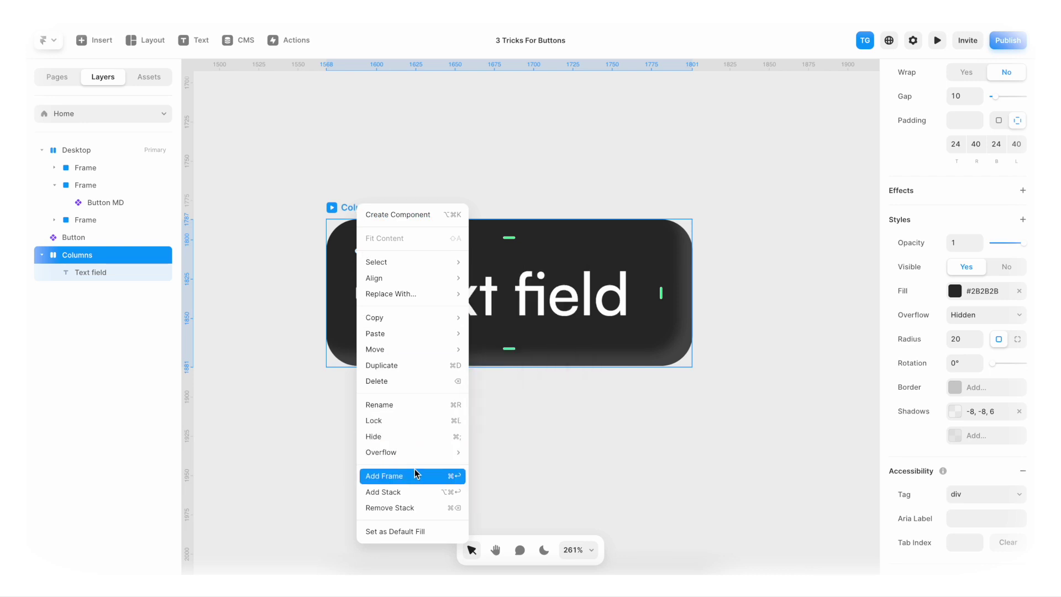
Wrap the button in a new stack and fill it with near-black #121212
click(416, 492)
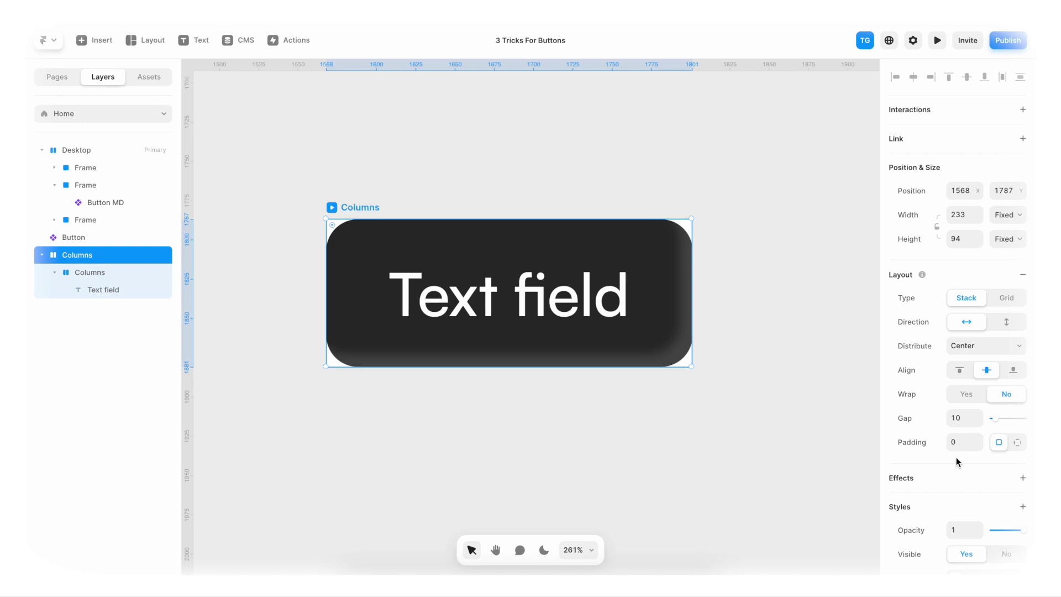
scroll(958, 462, down, 5)
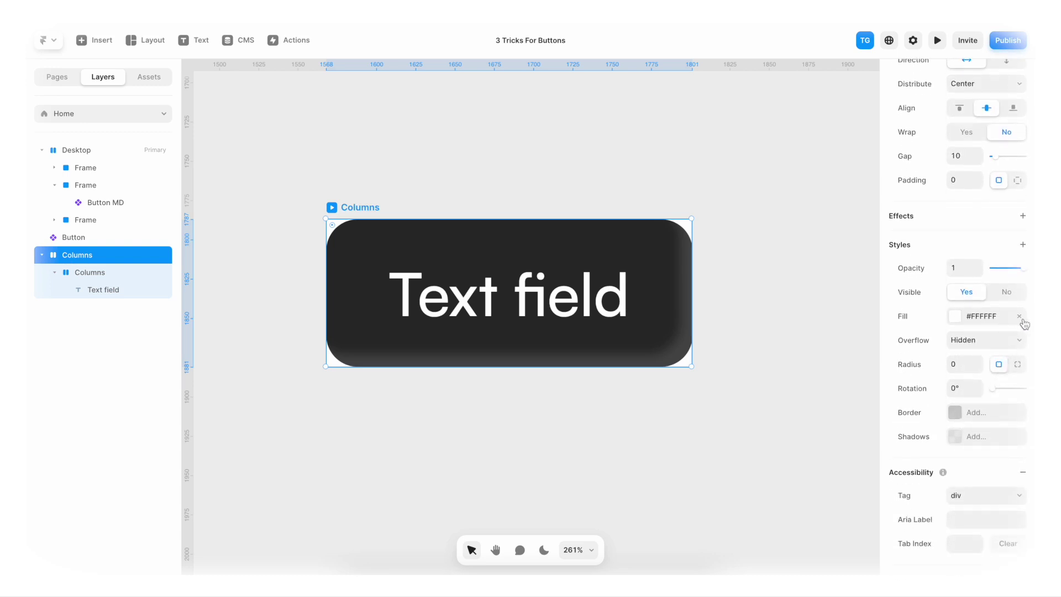
click(954, 318)
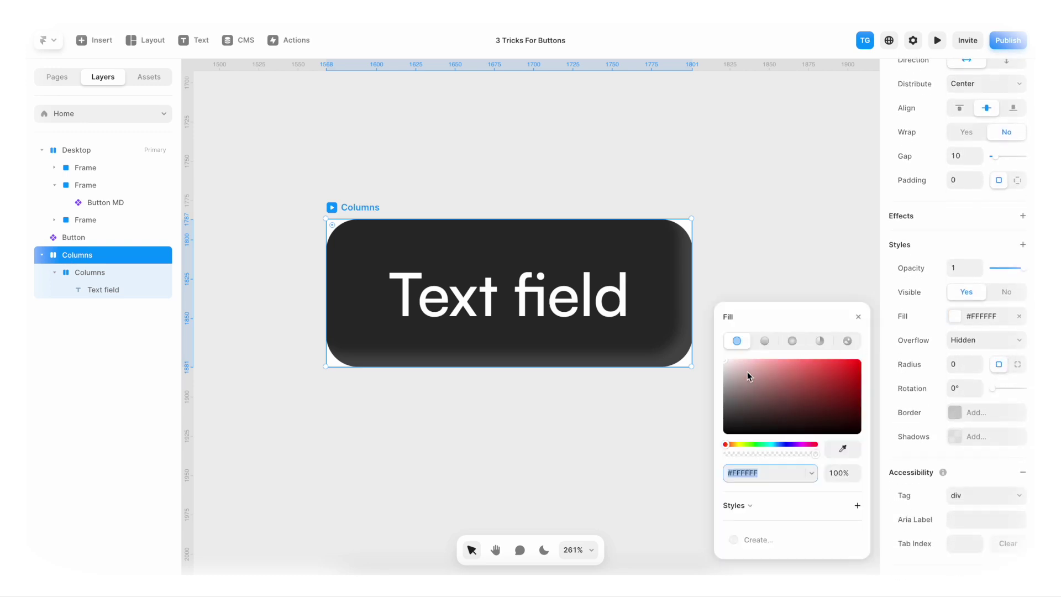
drag(747, 373, 704, 428)
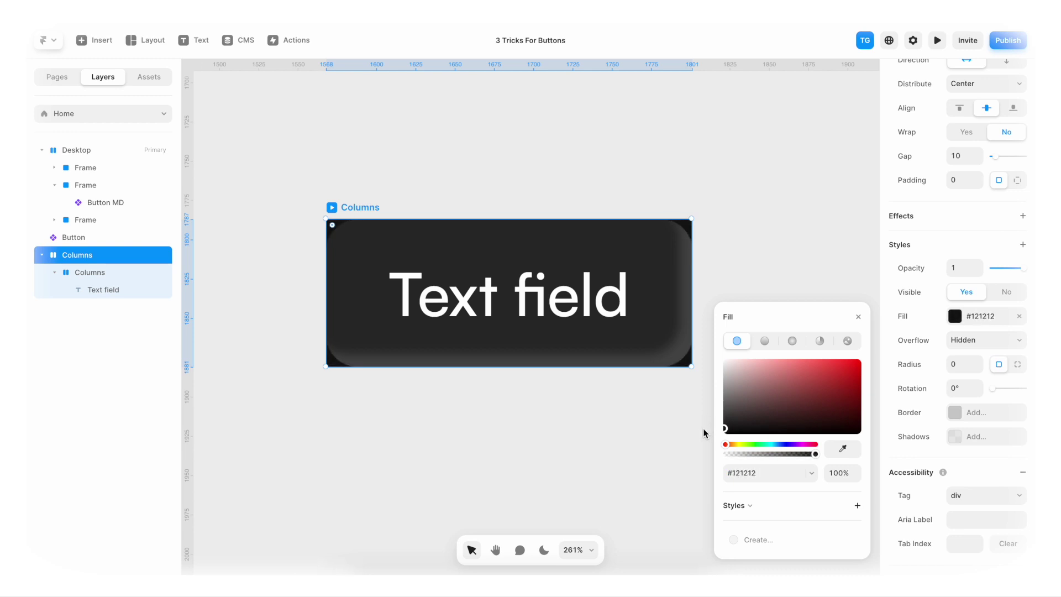
Set the outer stack's corner radius to 20 and its bottom padding to 4
scroll(918, 371, up, 1)
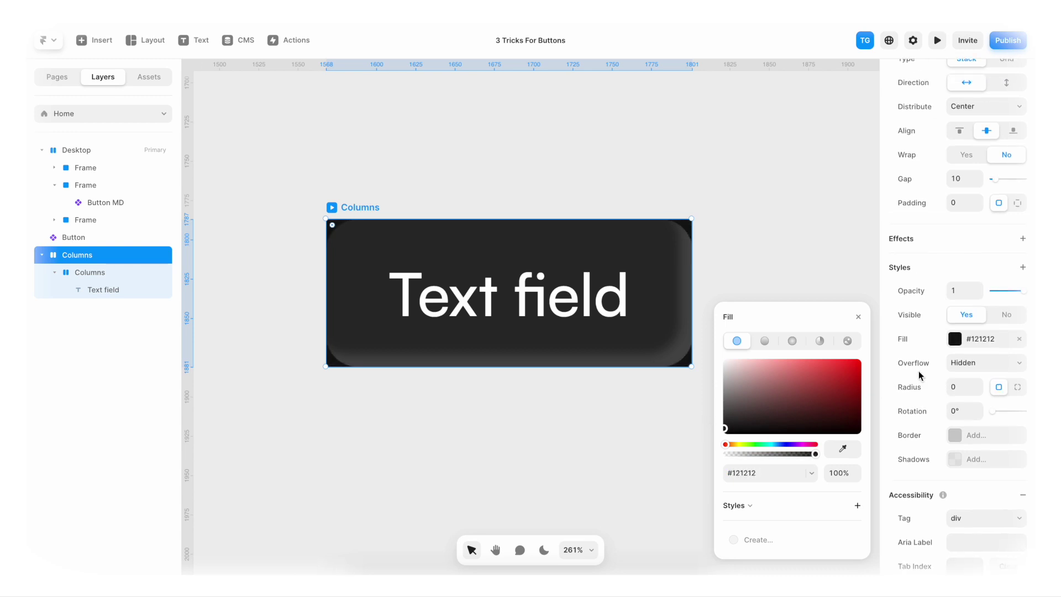
click(964, 392)
text(16)
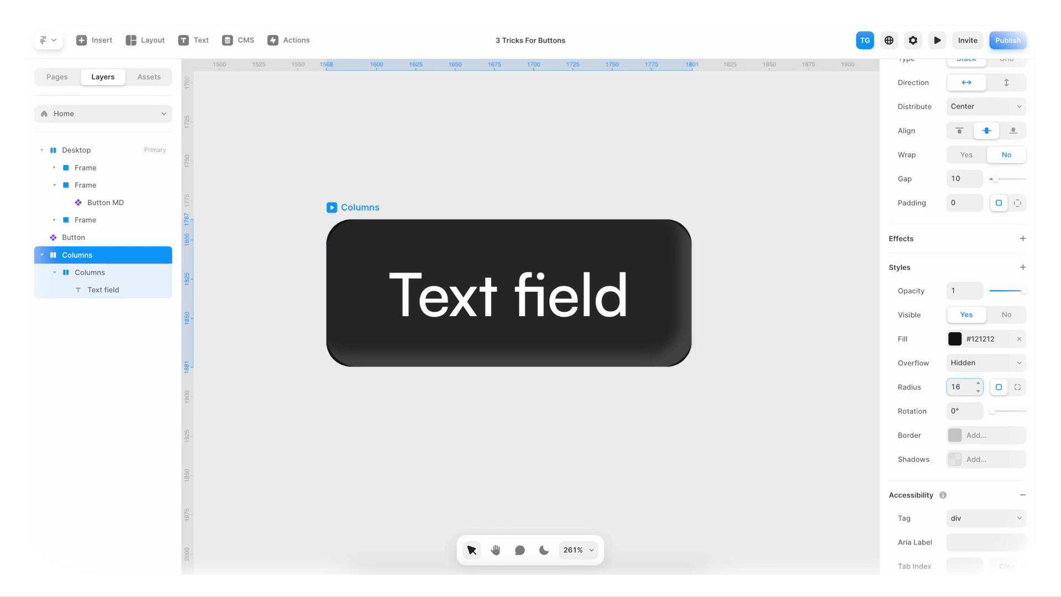
key(Up)
key(Up)
key(Up)
key(Up)
scroll(975, 381, up, 2)
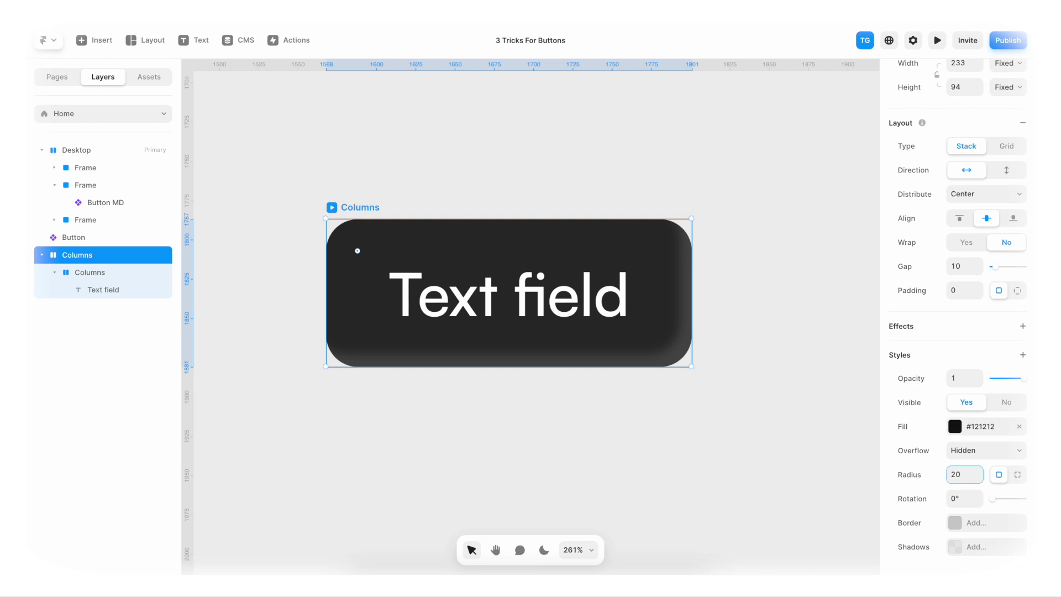
click(1017, 292)
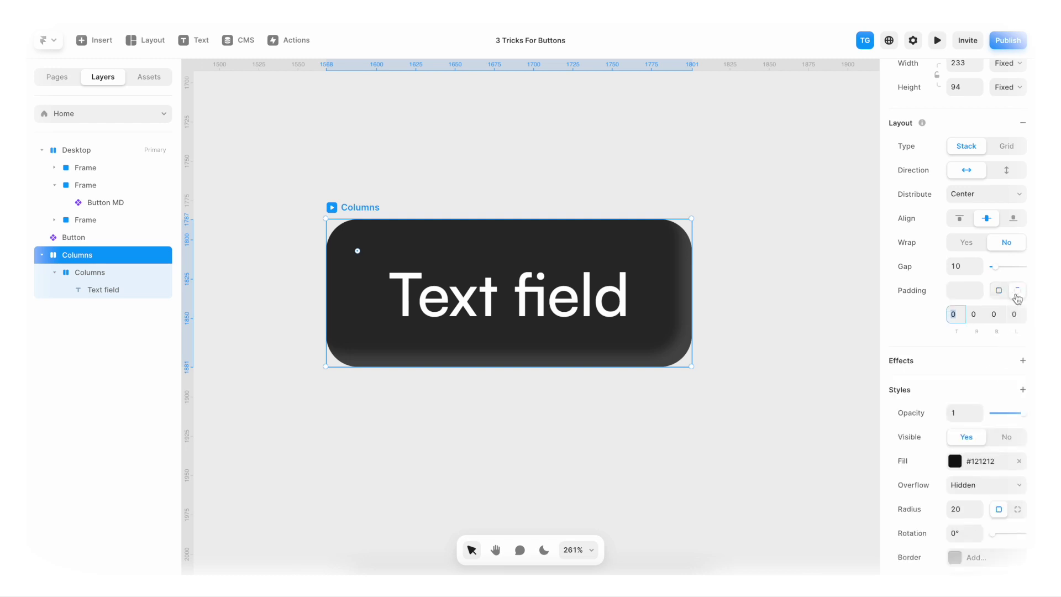
text(4)
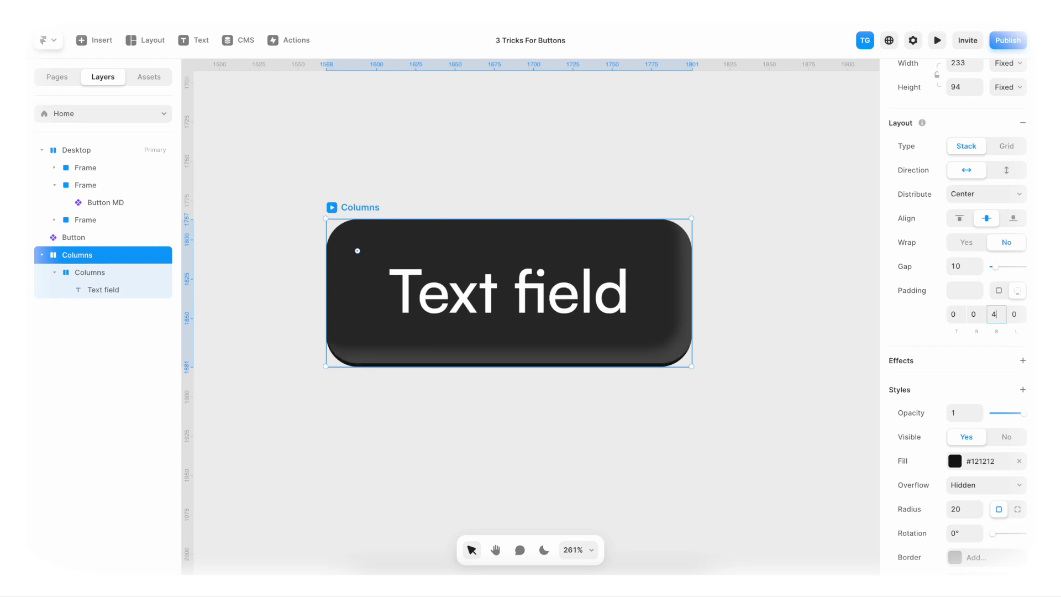
scroll(1015, 217, up, 3)
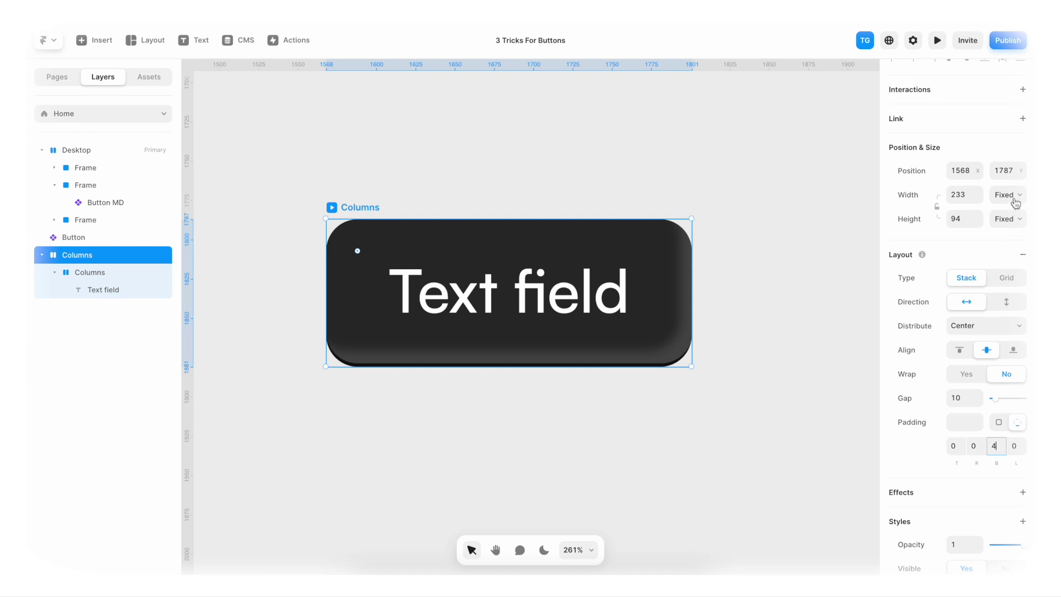
Set the outer stack's width and height to Fit Content and its bottom padding to 6
click(1014, 198)
click(1016, 231)
click(1015, 223)
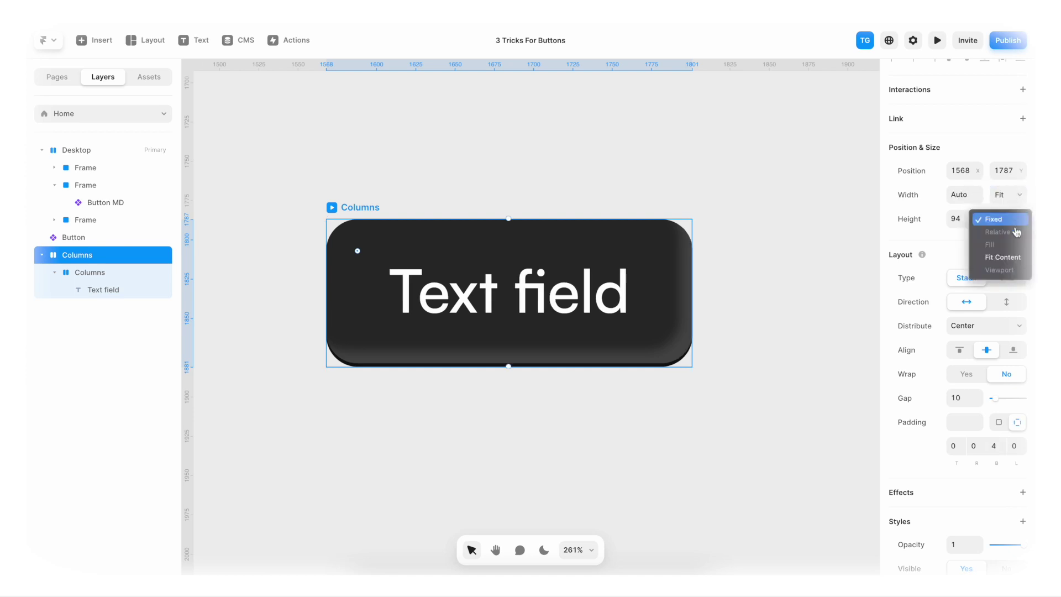
click(1016, 258)
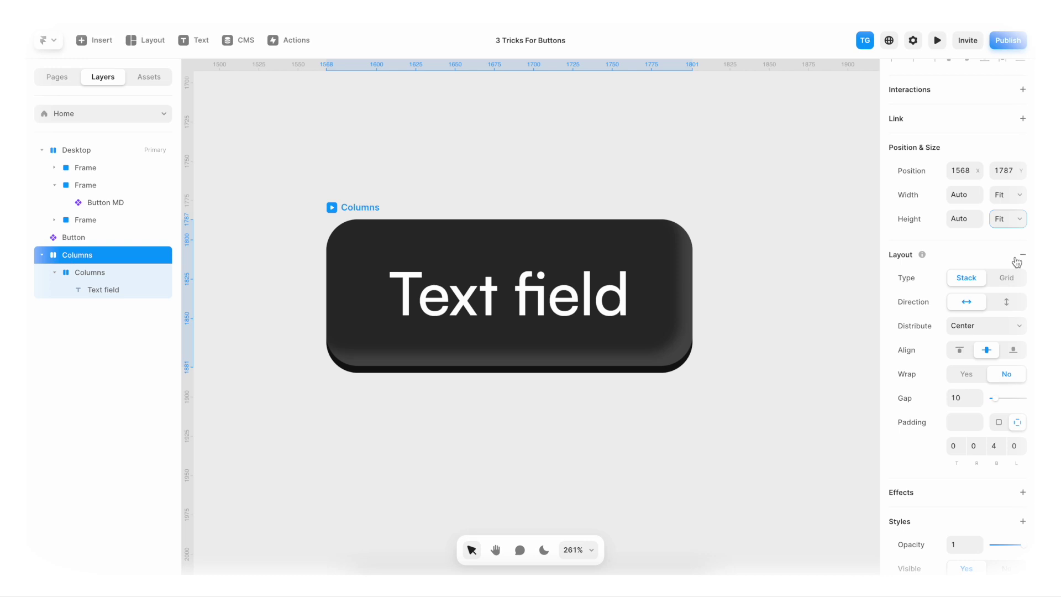
click(994, 445)
text(5)
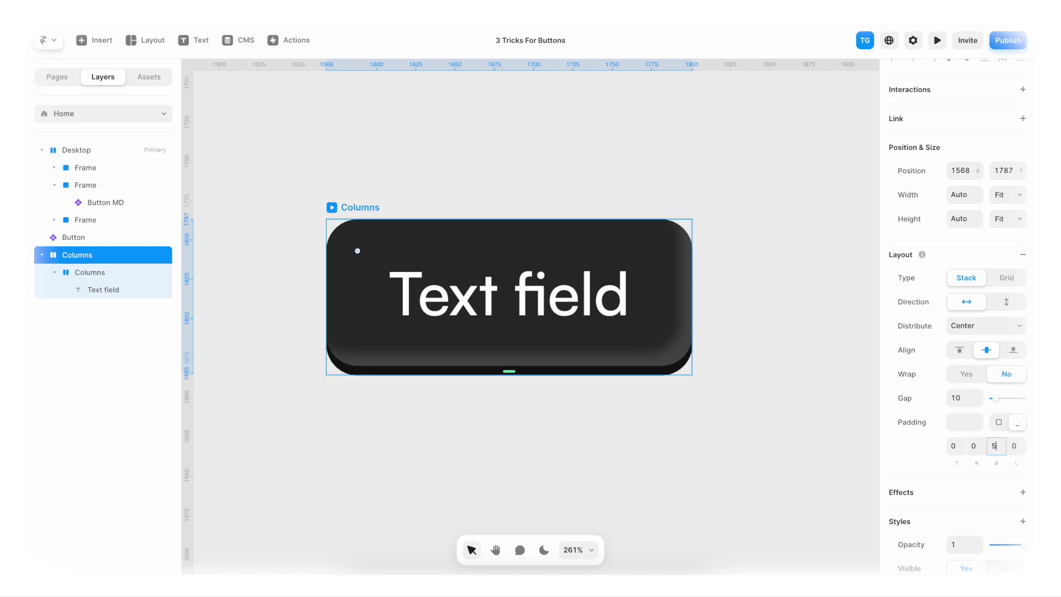
key(BackSpace)
text(6)
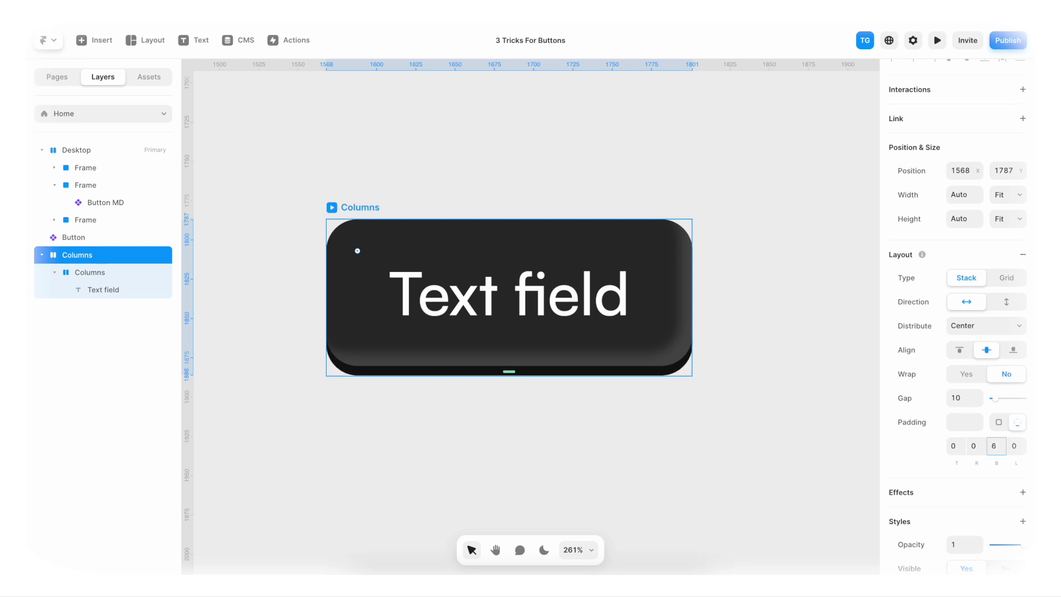
key(Escape)
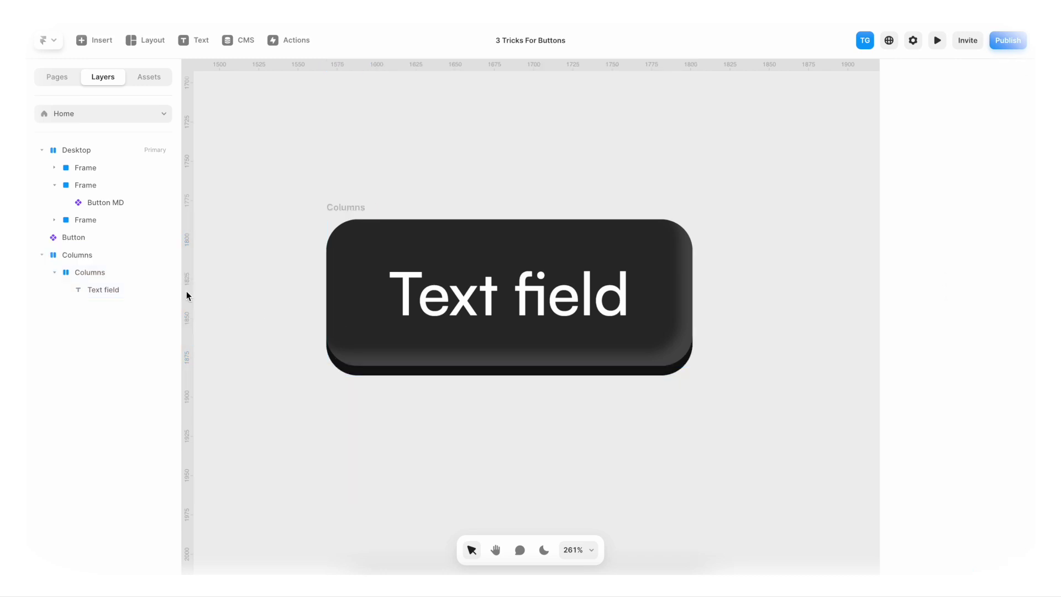
Rename the outer stack 'Button Container' and the inner stack 'InnerContainer'
double_click(85, 254)
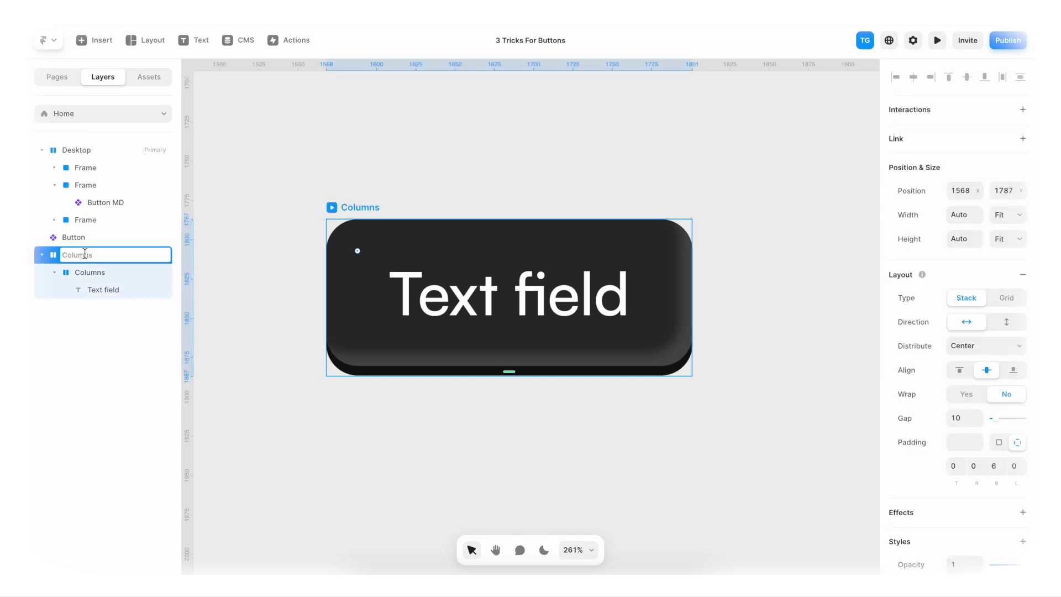
text(Button Container)
key(Return)
double_click(86, 272)
key(BackSpace)
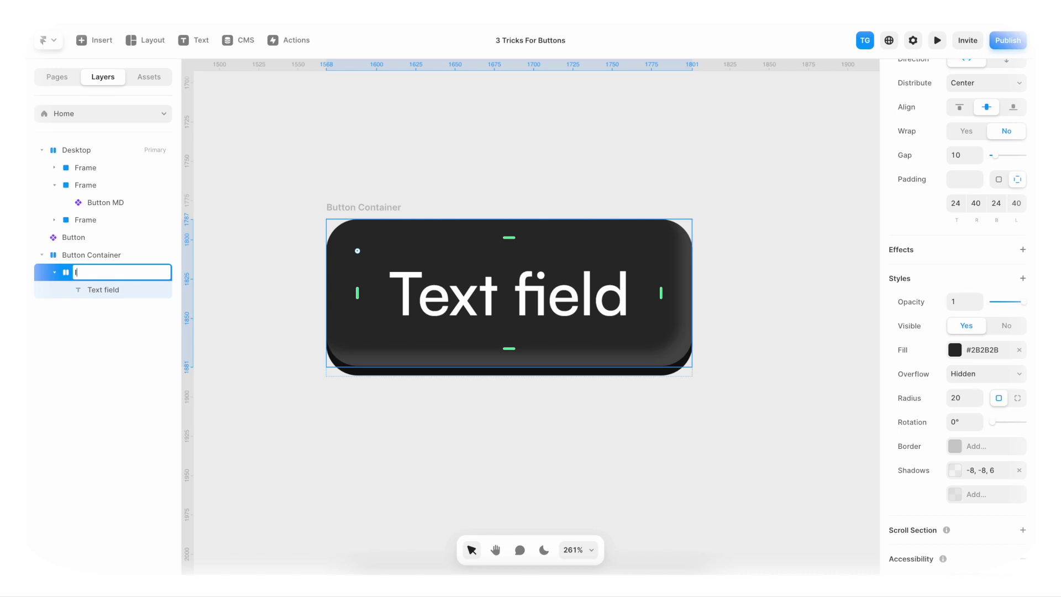
text(InnerContainer)
key(Return)
click(350, 206)
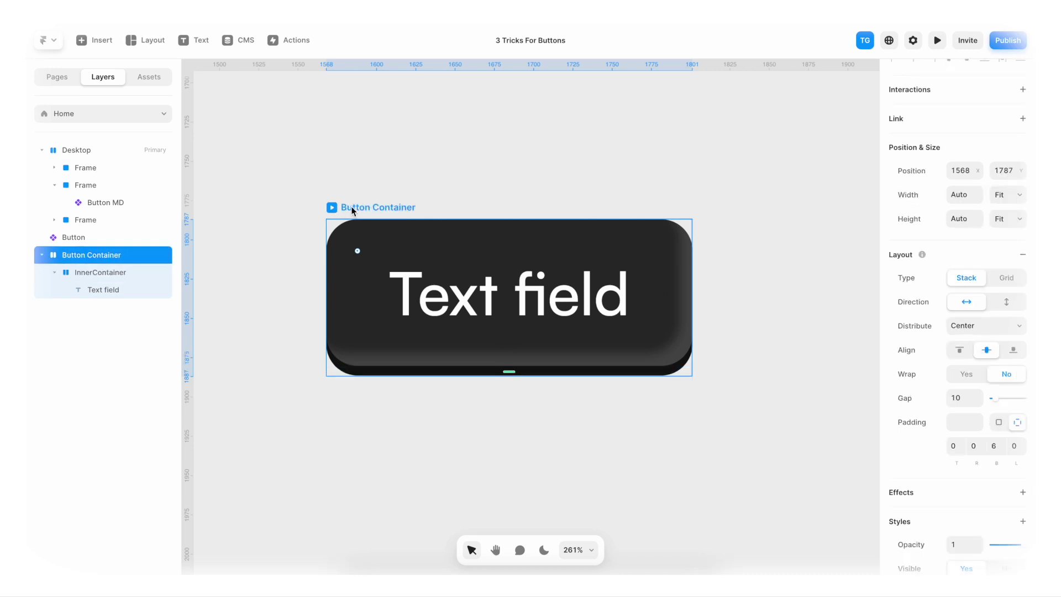
Convert Button Container into a component, created as Button Container 2
right_click(352, 209)
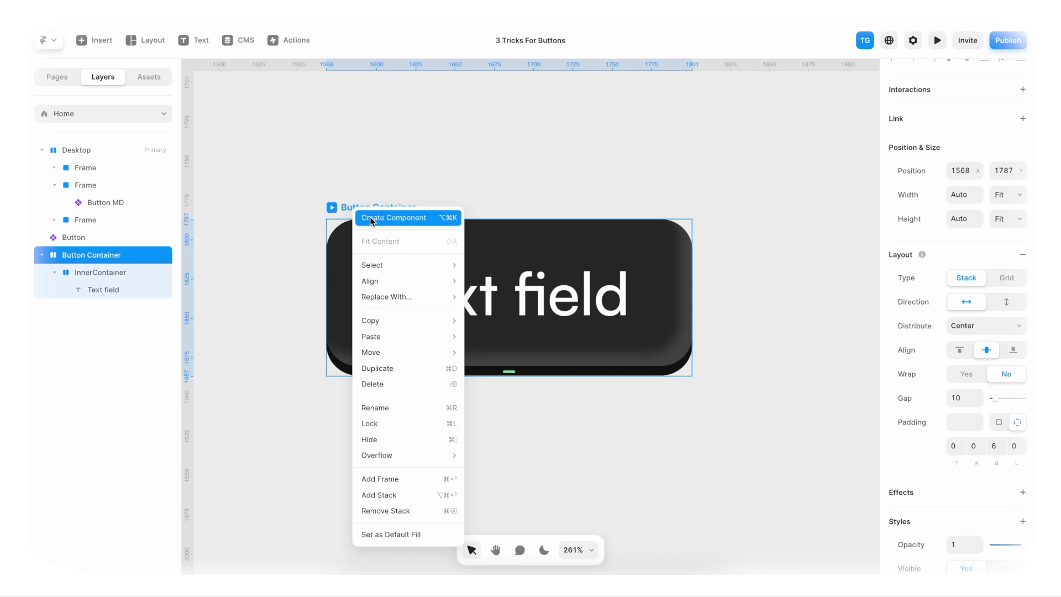
click(371, 220)
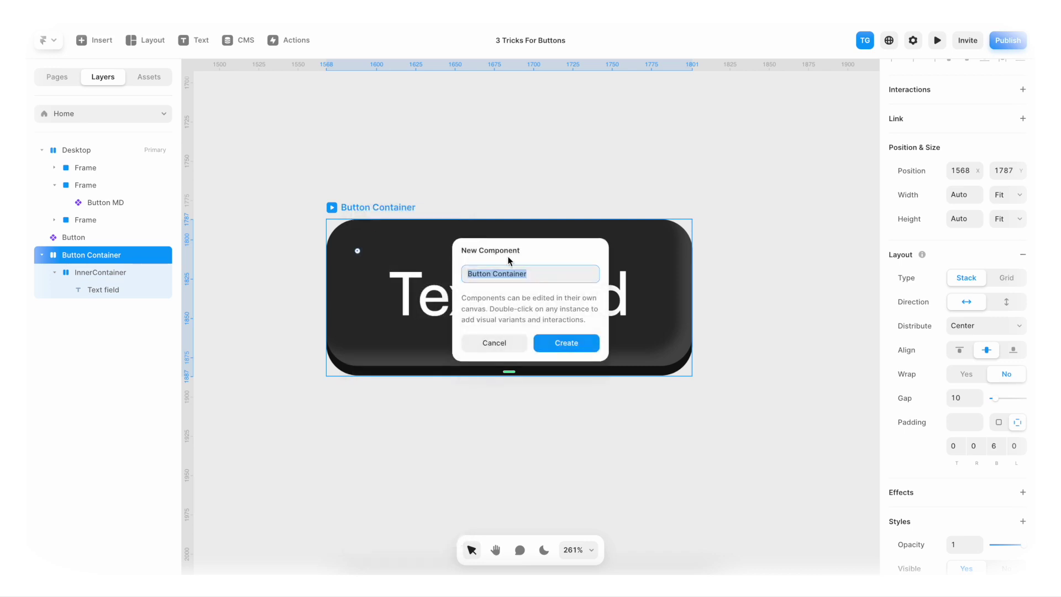
click(538, 274)
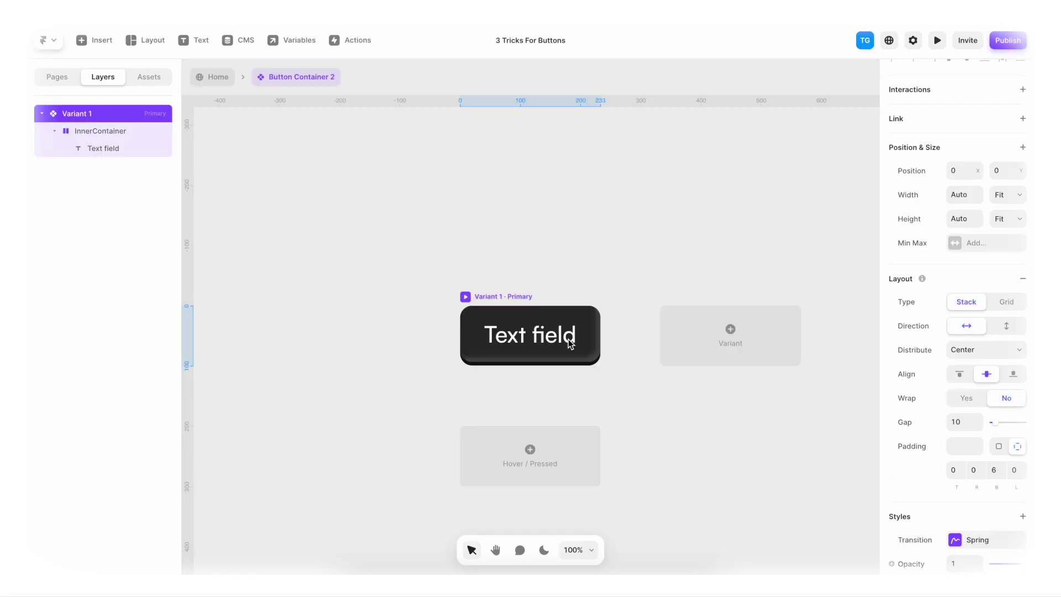
Add a Pressed variant beneath the component's Primary variant
scroll(561, 299, down, 2)
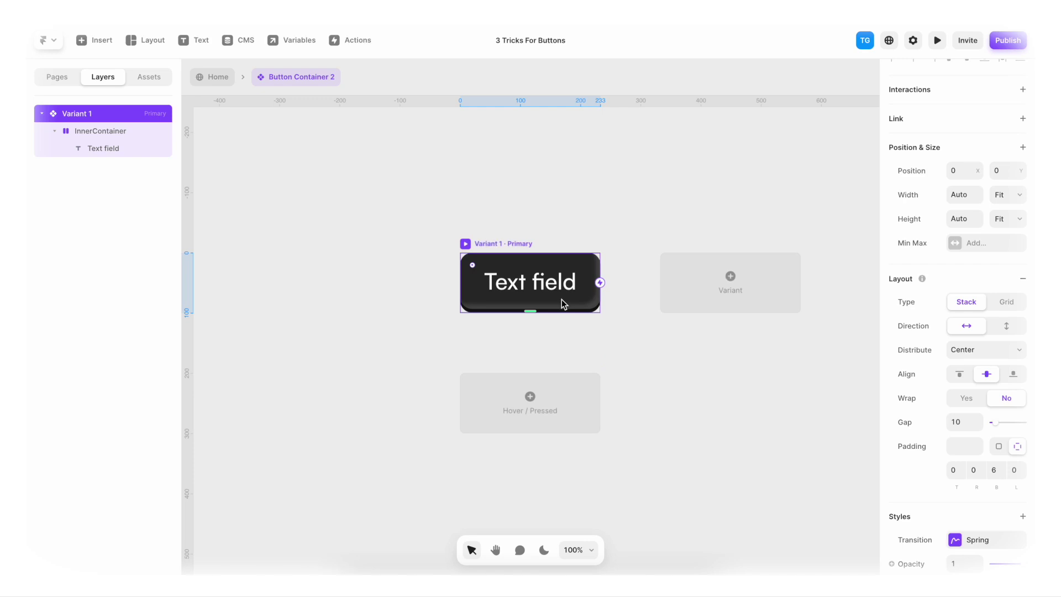
click(530, 397)
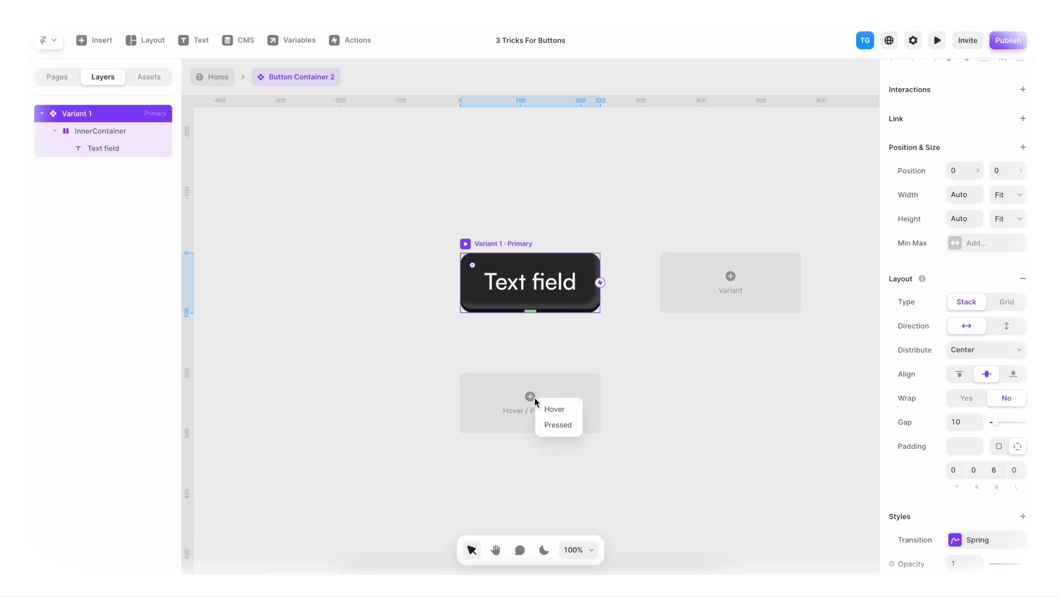
click(552, 425)
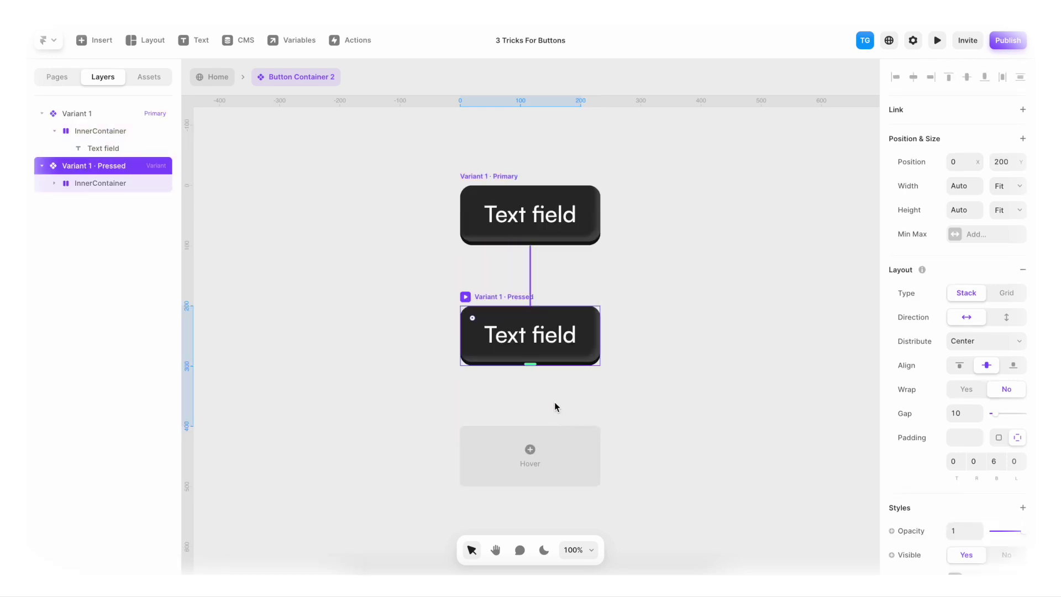
Set the Pressed variant's bottom padding to 2
scroll(554, 402, up, 5)
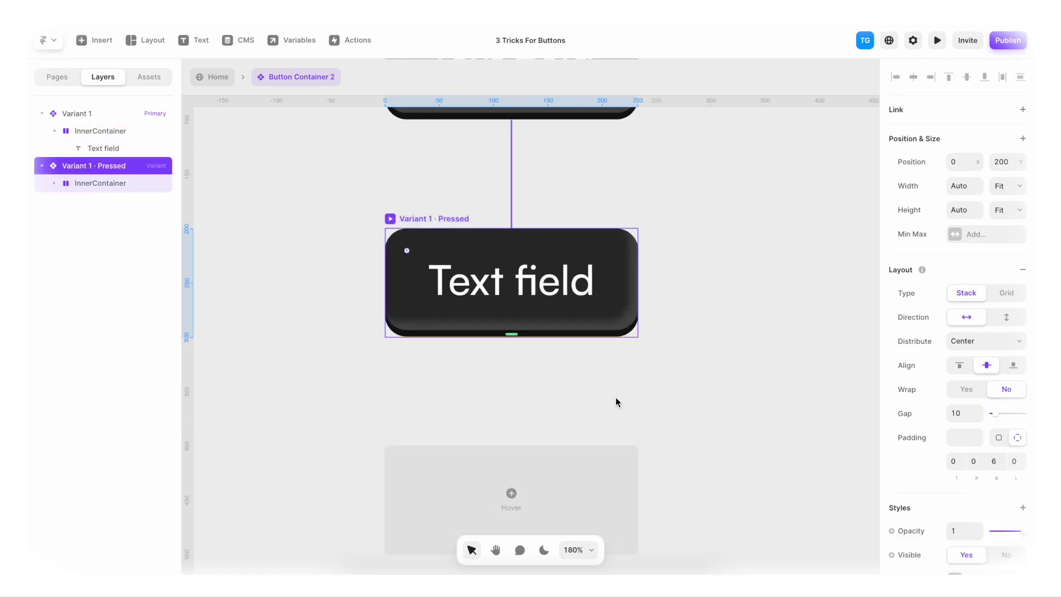
click(996, 463)
text(2)
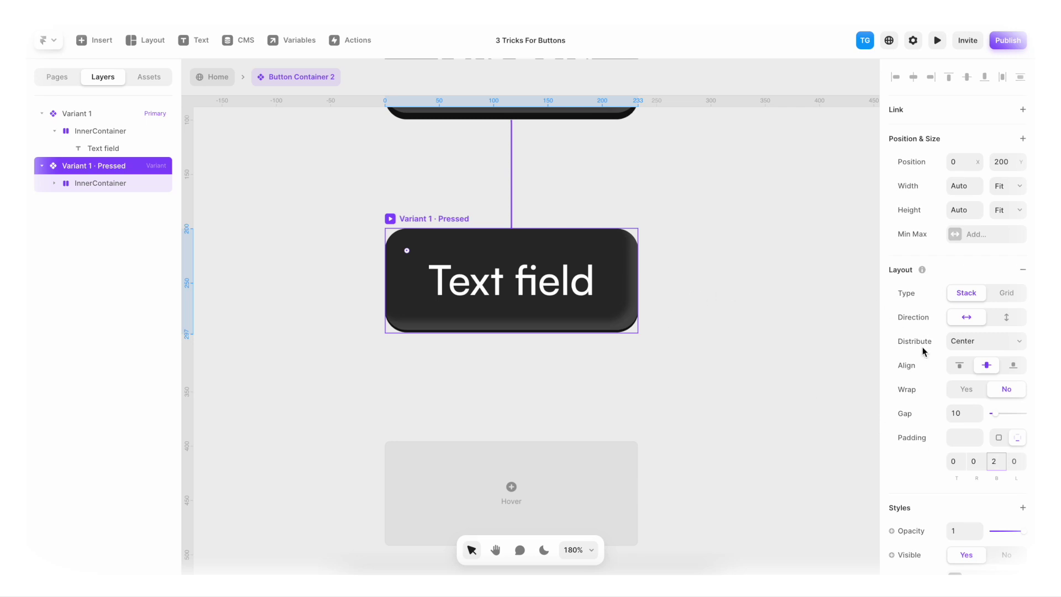
Lower InnerContainer's white inner shadow opacity to 5% and preview the button
click(110, 184)
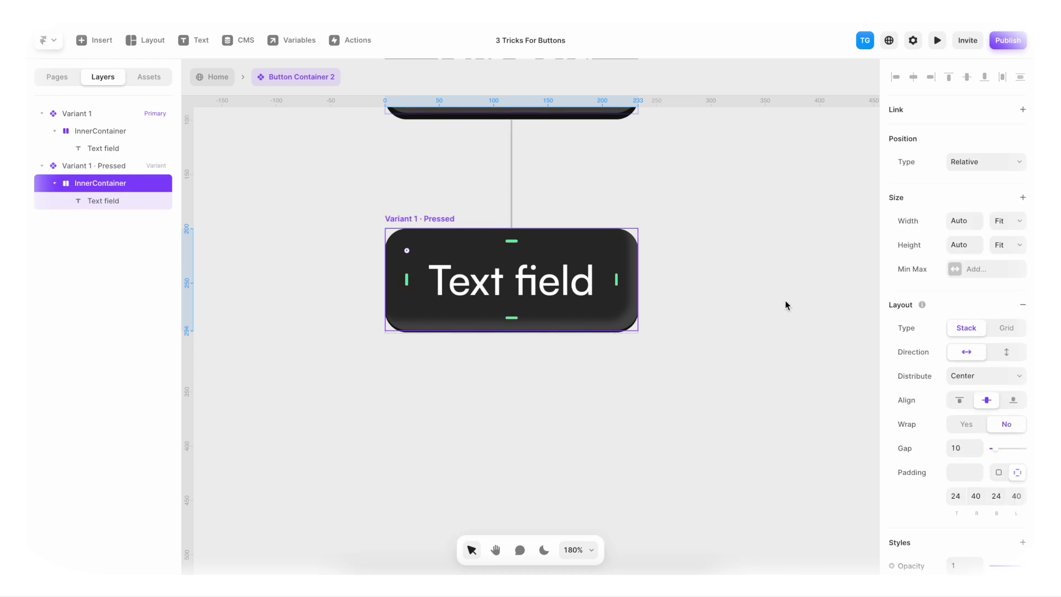
scroll(917, 331, down, 5)
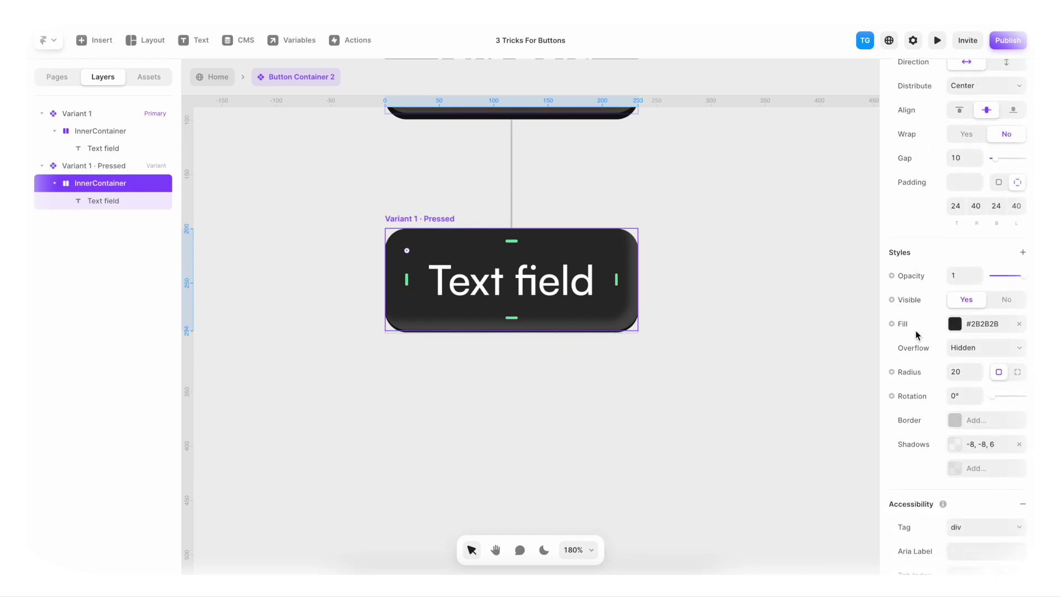
click(954, 434)
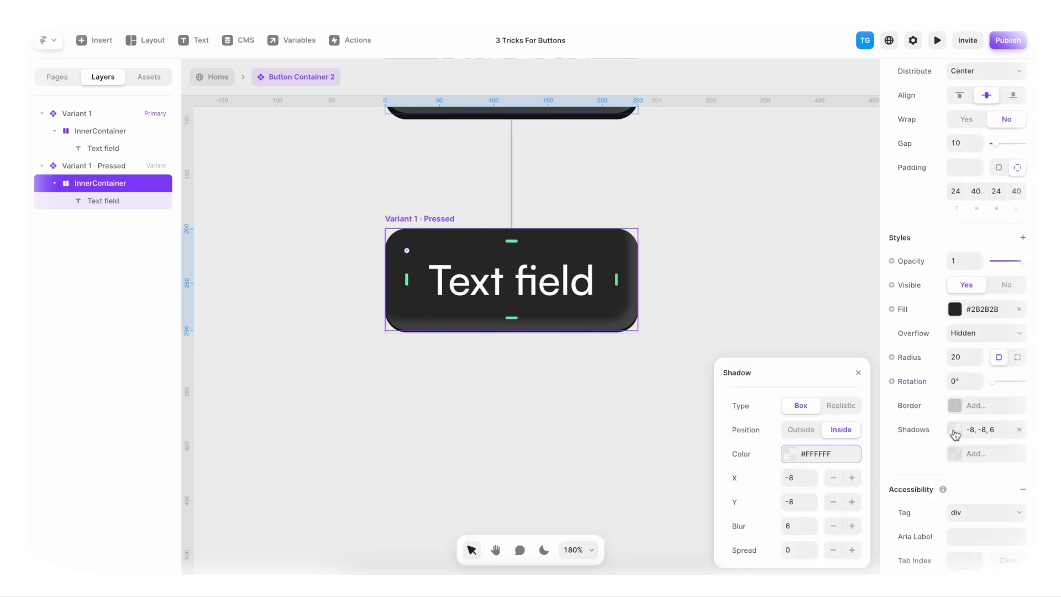
click(813, 453)
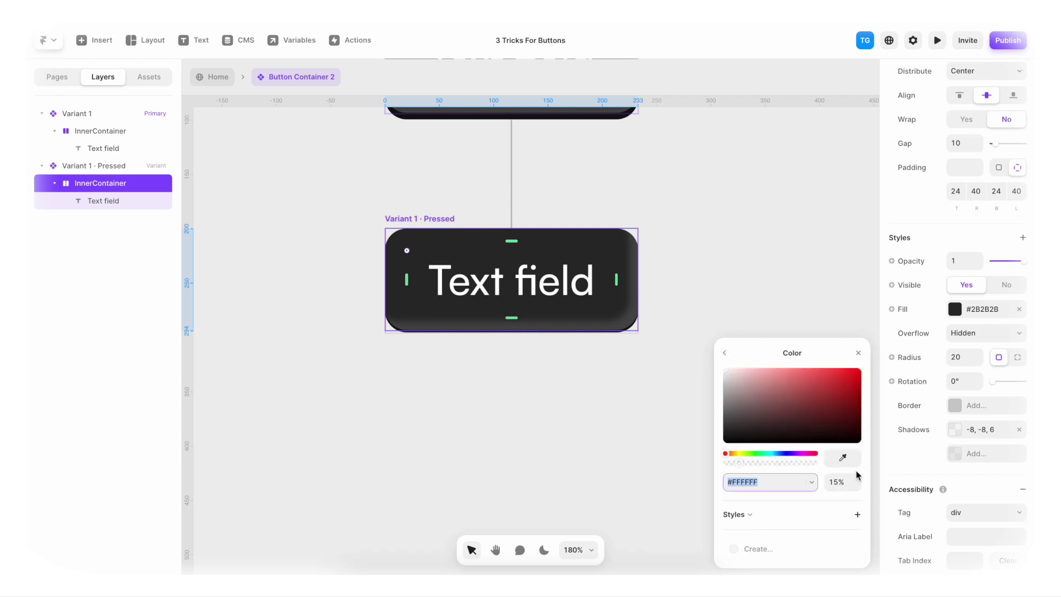
click(846, 482)
text(5)
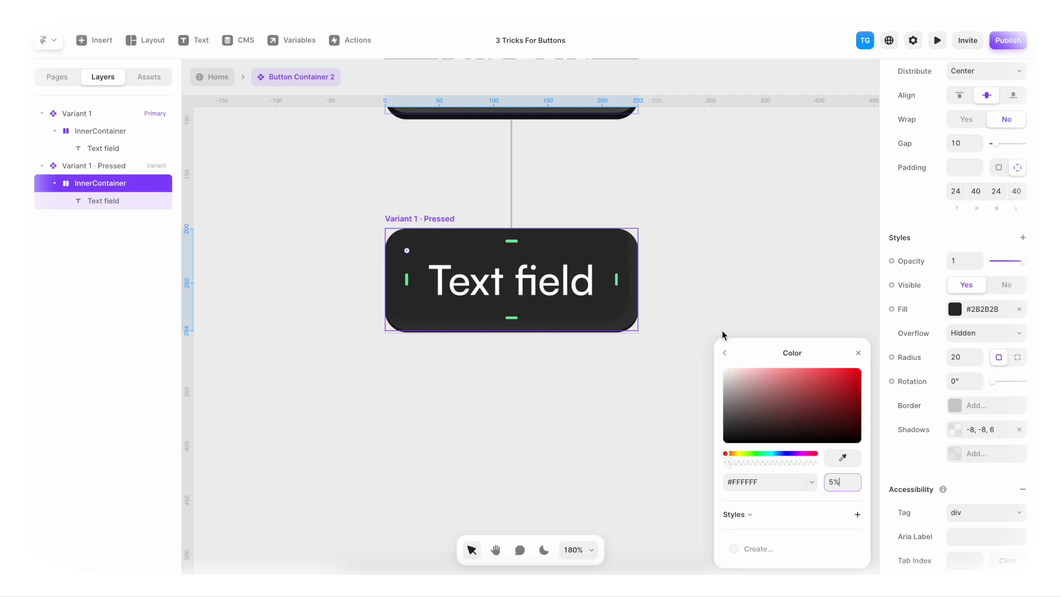
click(712, 318)
key(super+p)
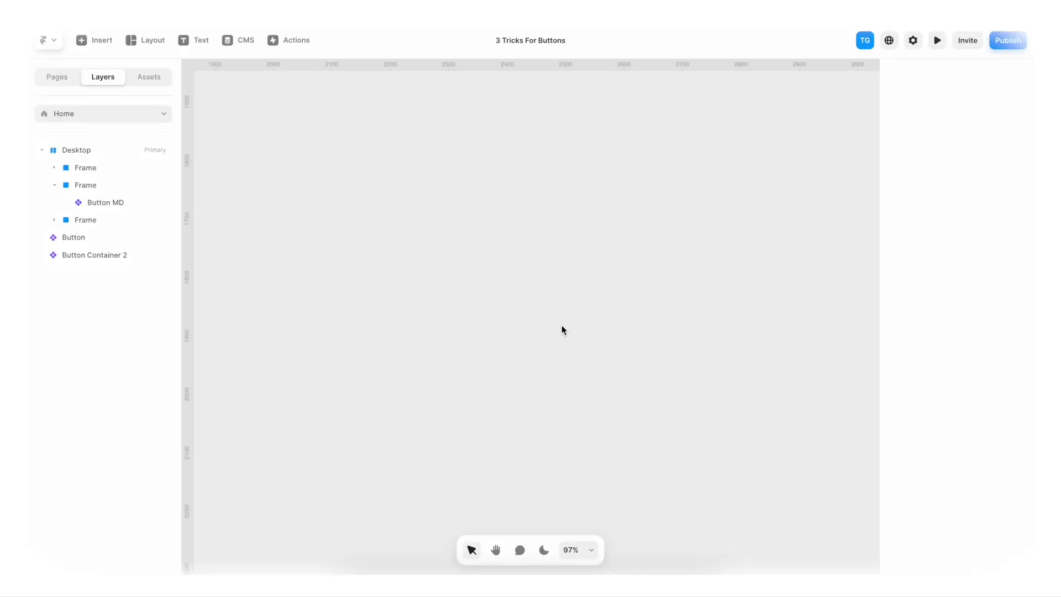
Add a white 'Like' text label in Satoshi Bold
key(t)
click(524, 319)
text(Like)
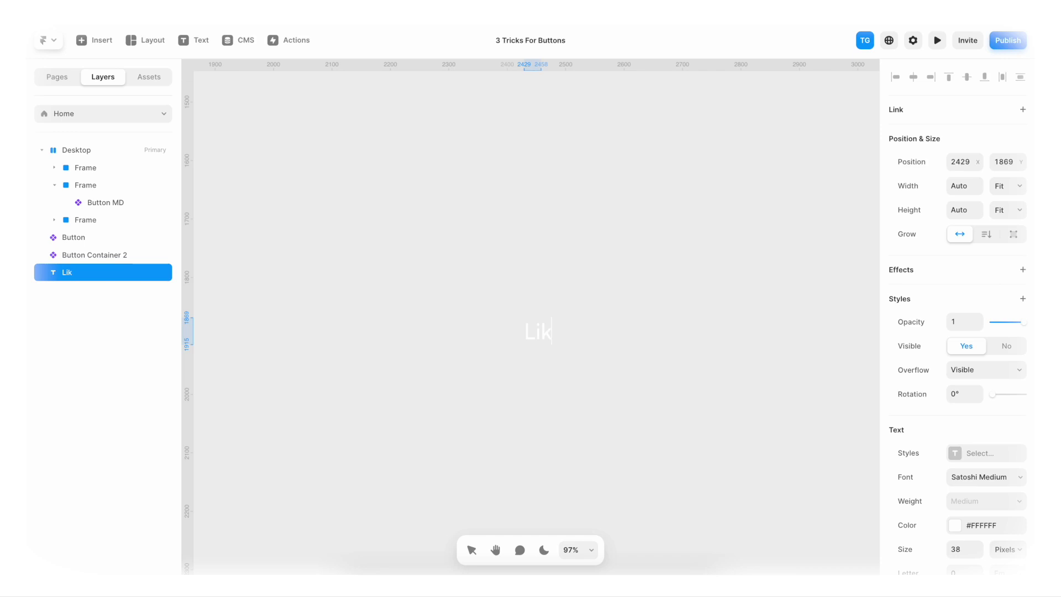
key(Escape)
scroll(955, 347, down, 2)
scroll(955, 347, down, 1)
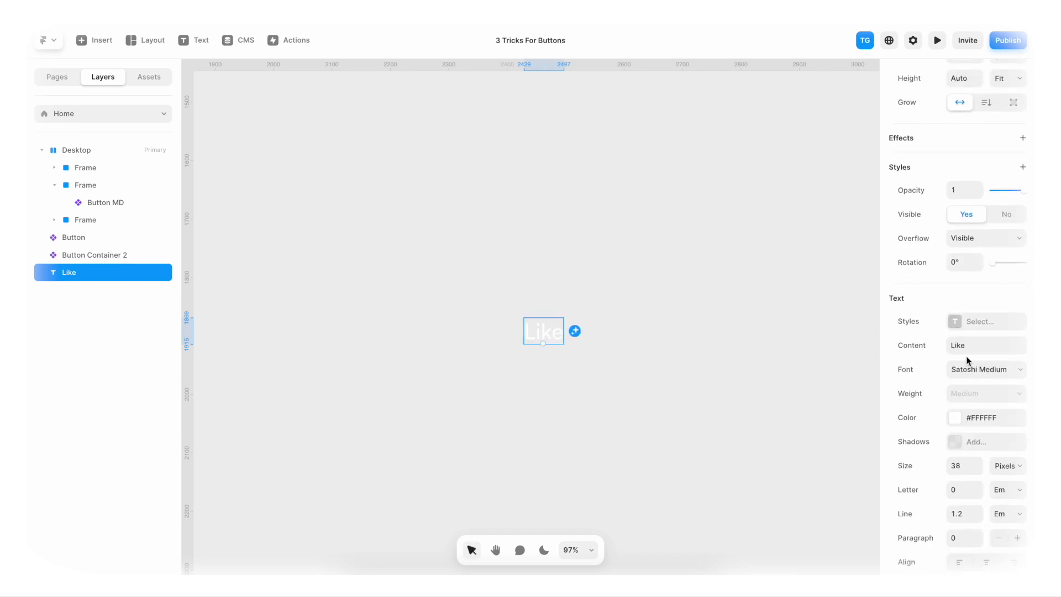
click(976, 373)
scroll(792, 474, up, 3)
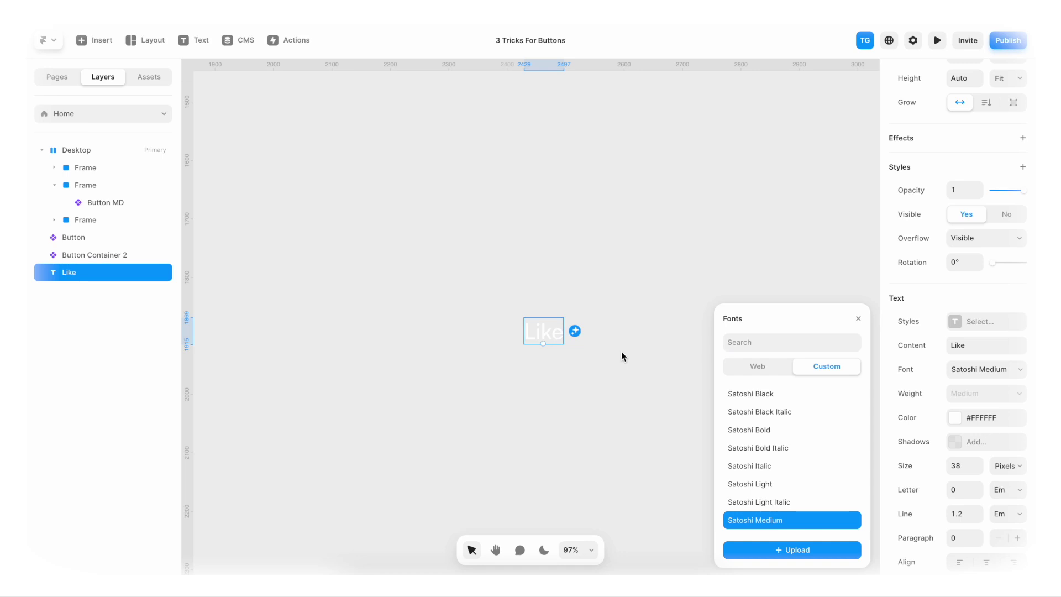
key(Up)
key(Up)
key(Up)
key(Up)
key(Up)
click(662, 382)
click(560, 341)
drag(559, 340, 543, 325)
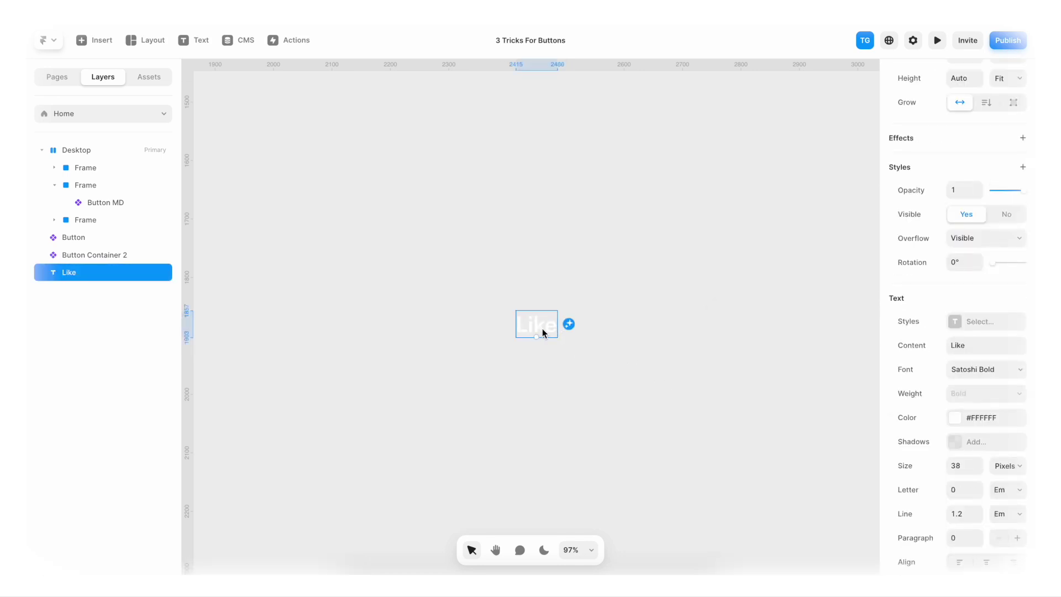
Duplicate it into an 'Unlike' label and size both to Fit Content
key(ctrl+d)
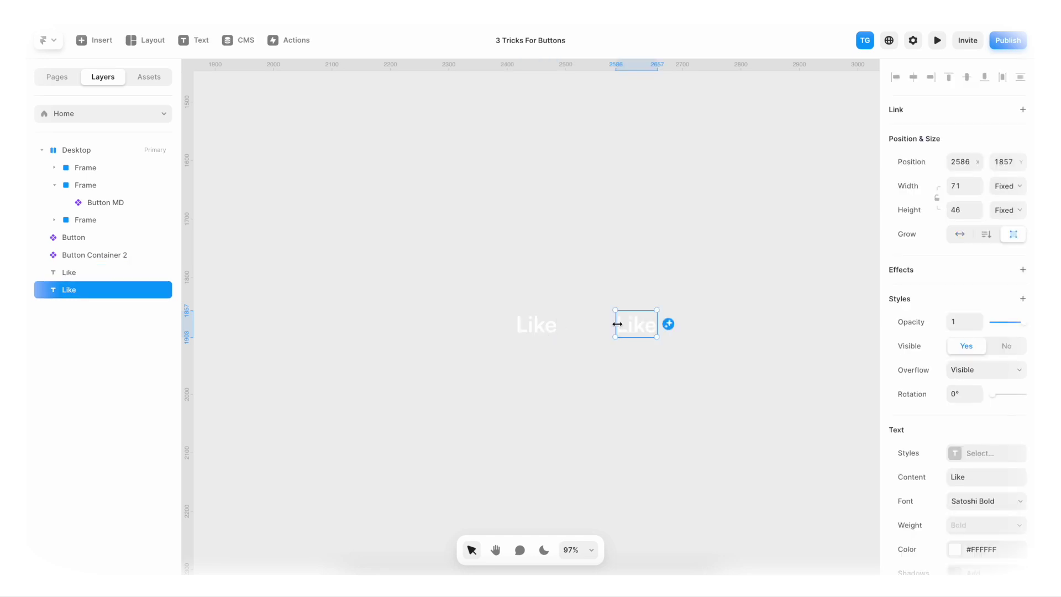
double_click(638, 328)
text(Unl)
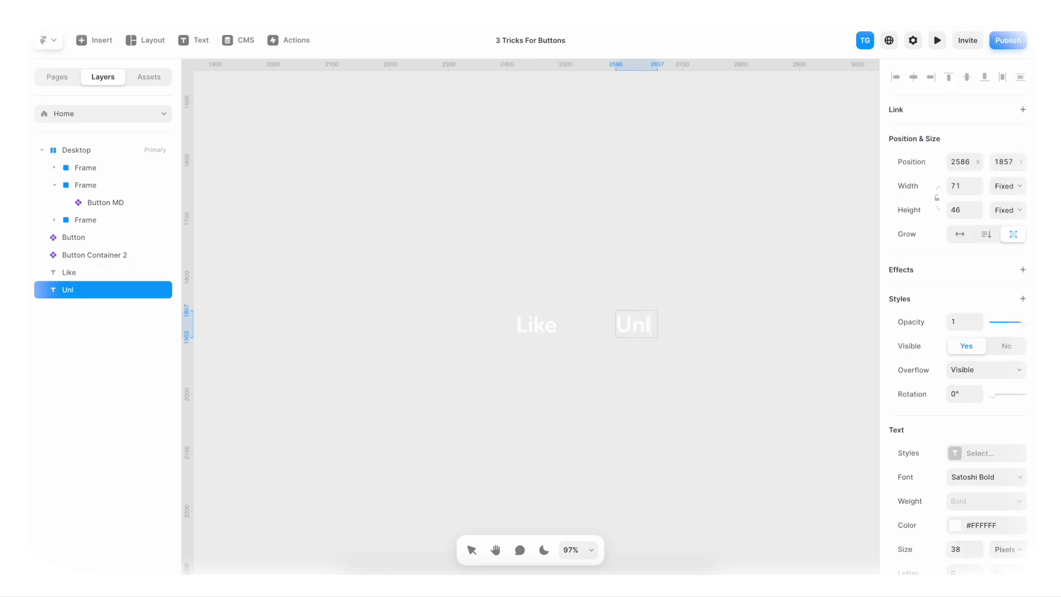
text(ike)
key(Escape)
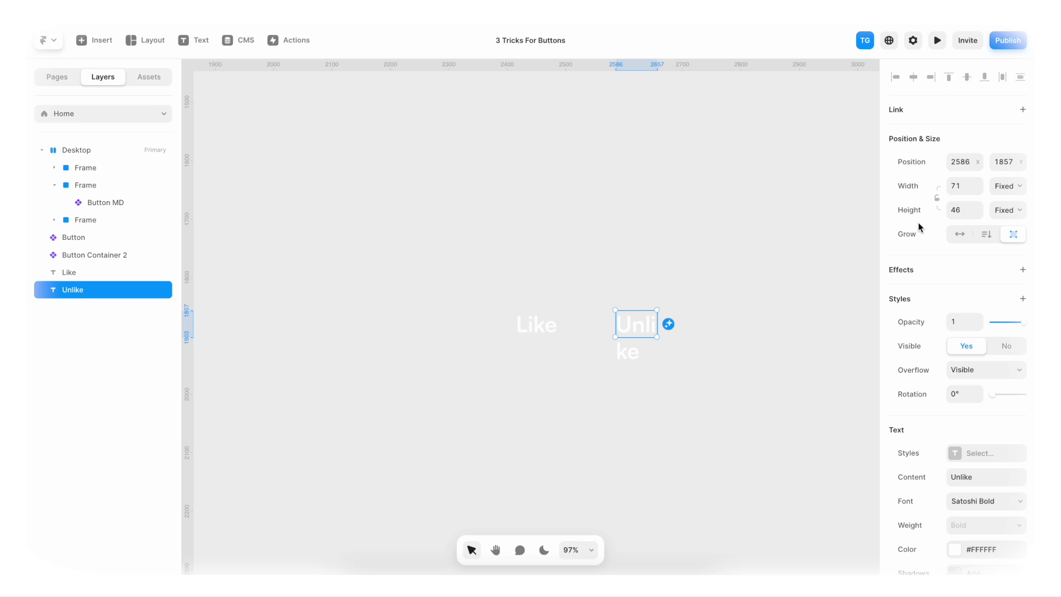
click(1007, 186)
click(1009, 225)
click(1008, 212)
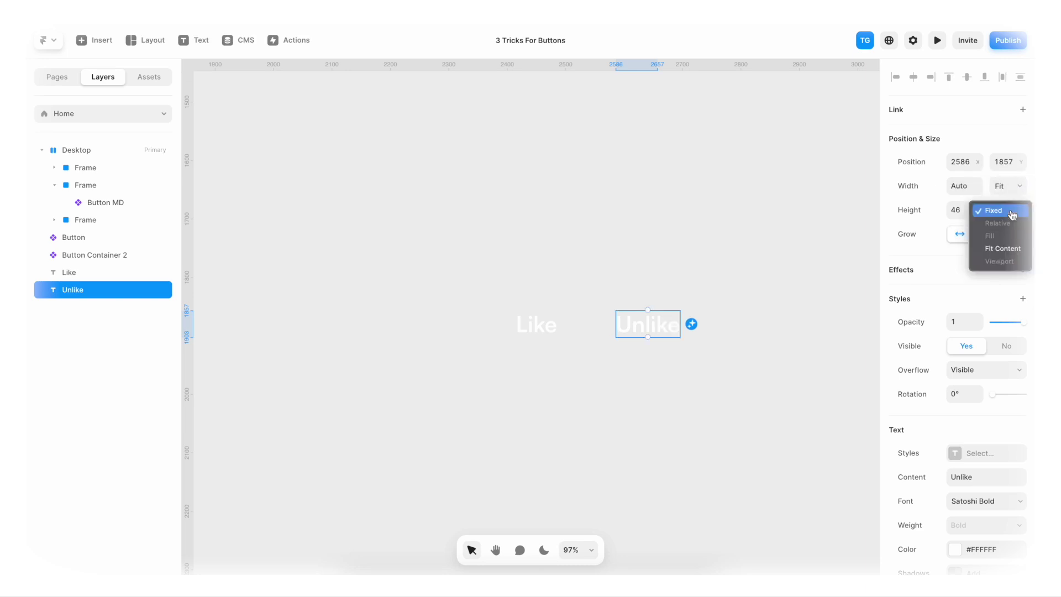
click(1013, 249)
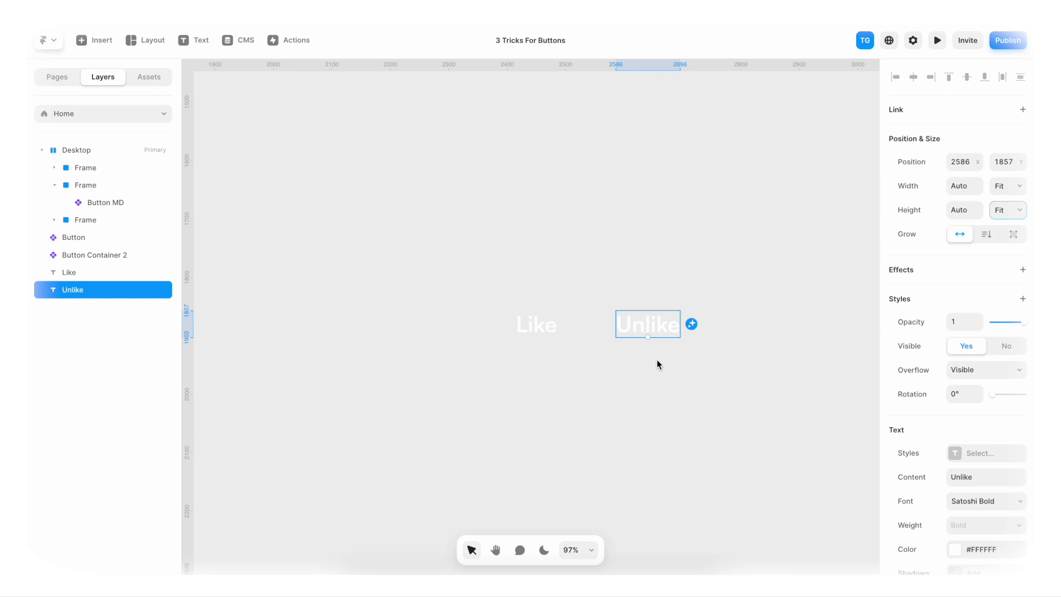
Draw a 308×291 frame beneath the two labels
key(f)
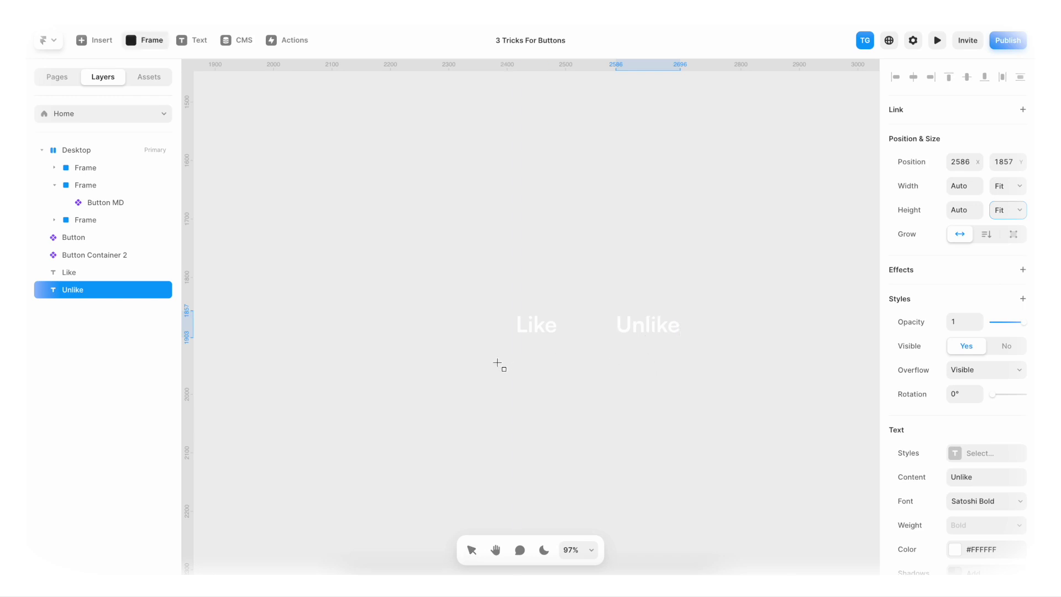
drag(496, 362, 677, 532)
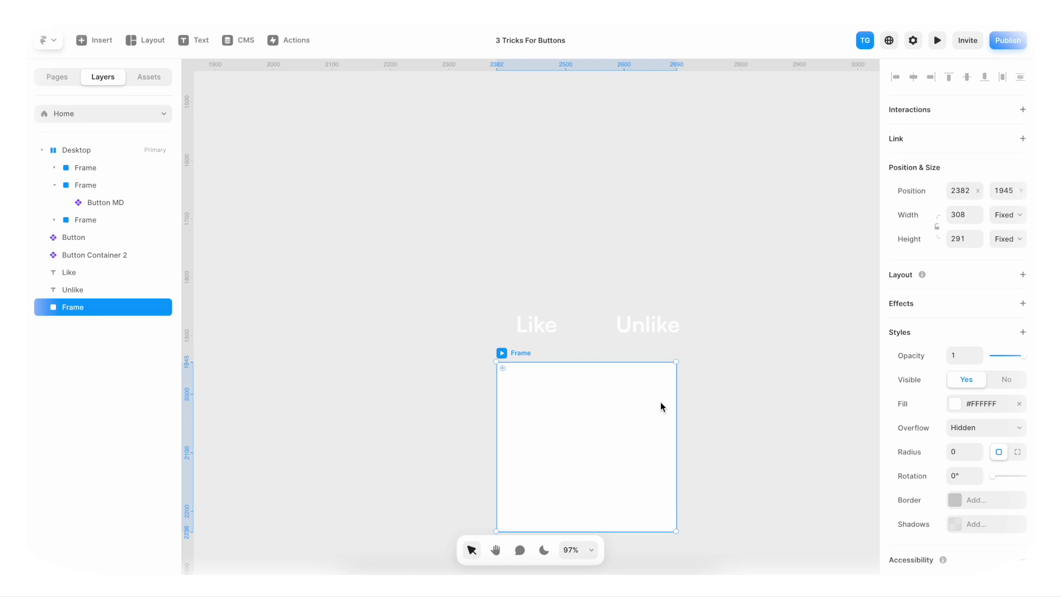
click(953, 408)
Fill the frame with pink #FF66E5
click(800, 453)
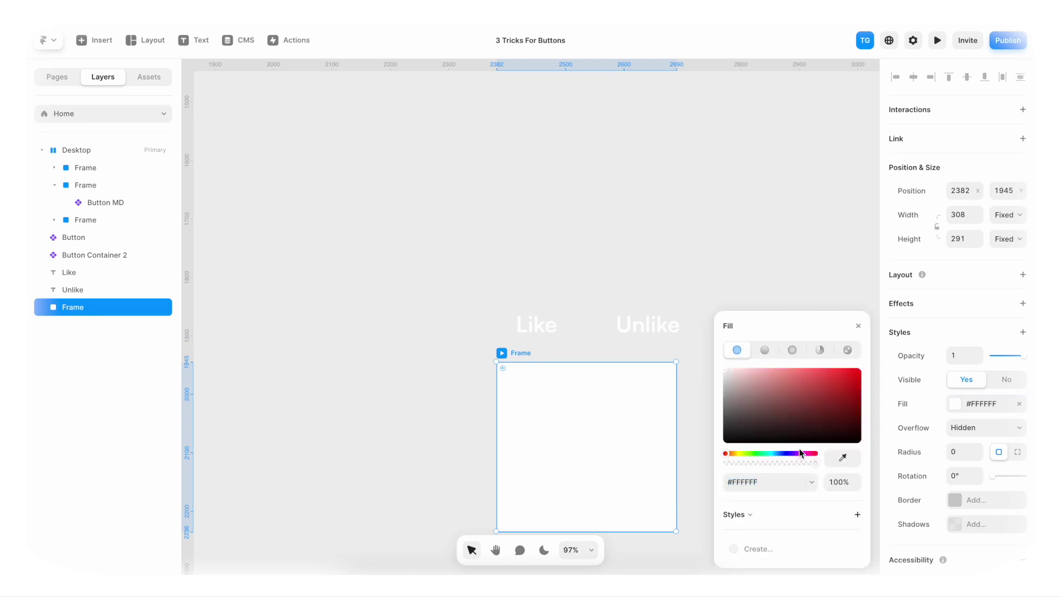
click(797, 453)
drag(801, 396, 806, 353)
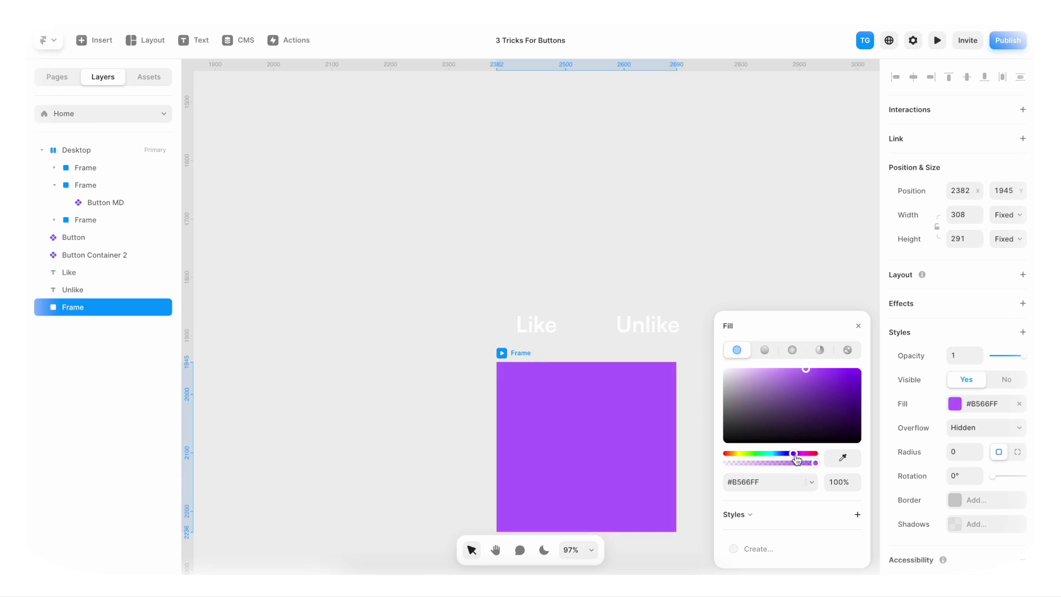
drag(795, 459, 803, 459)
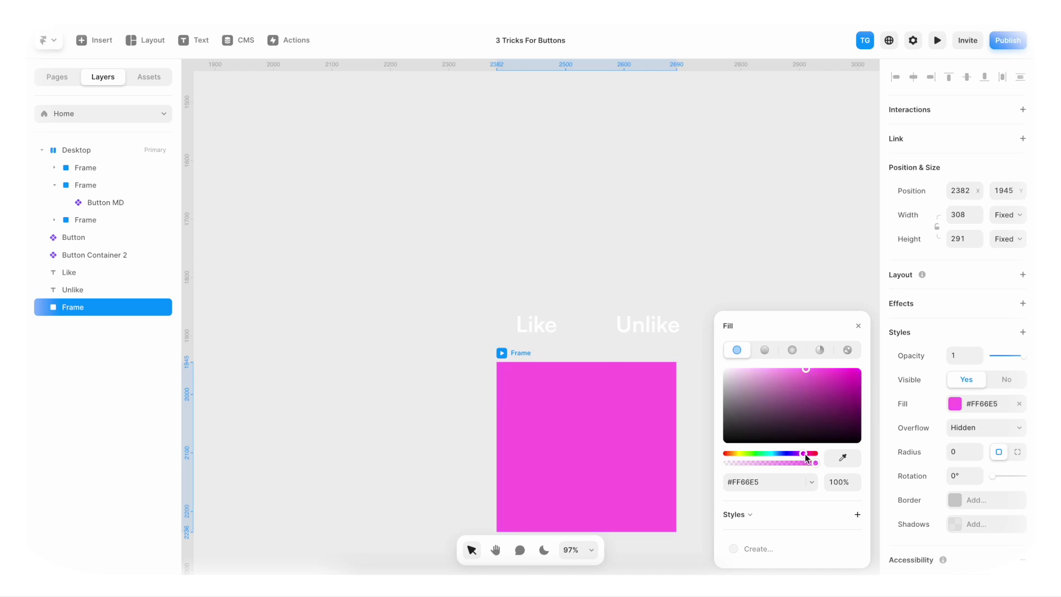
drag(808, 458, 808, 458)
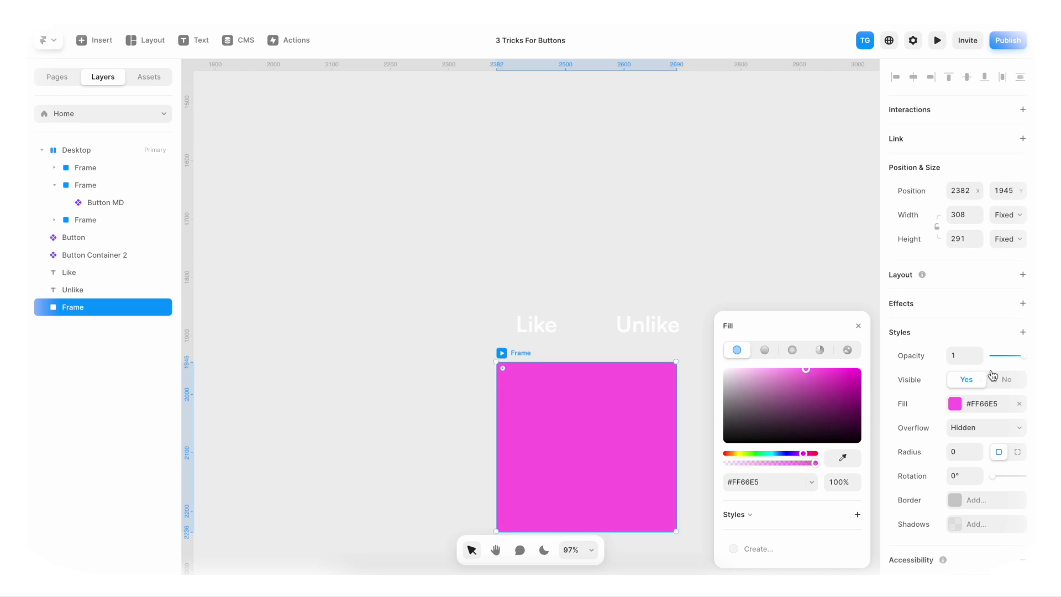
Add a Blur filter to the pink frame with a strength of 24
click(1022, 333)
mouse_move(1007, 374)
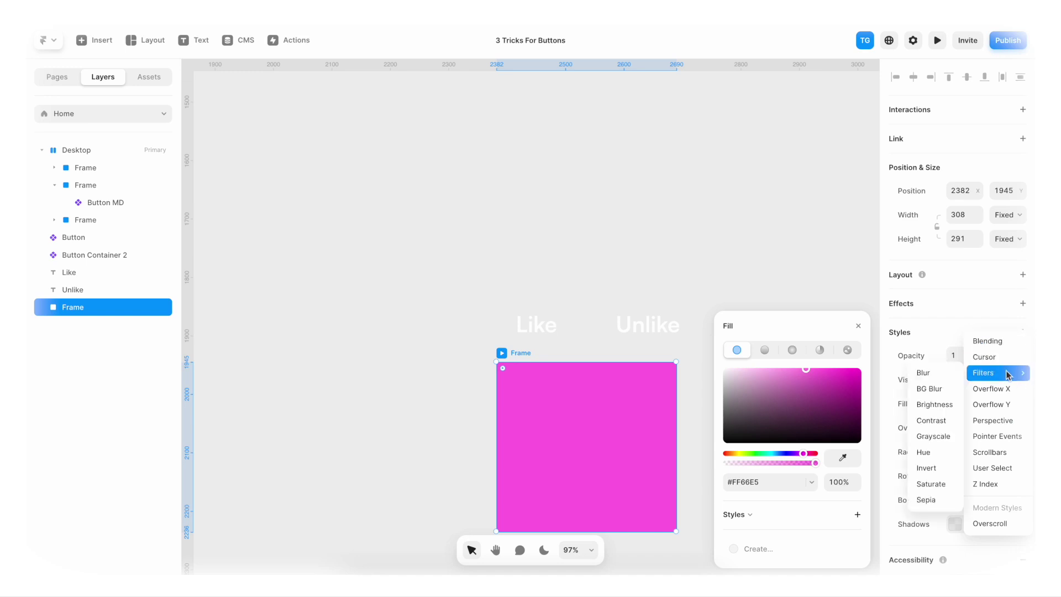
click(947, 376)
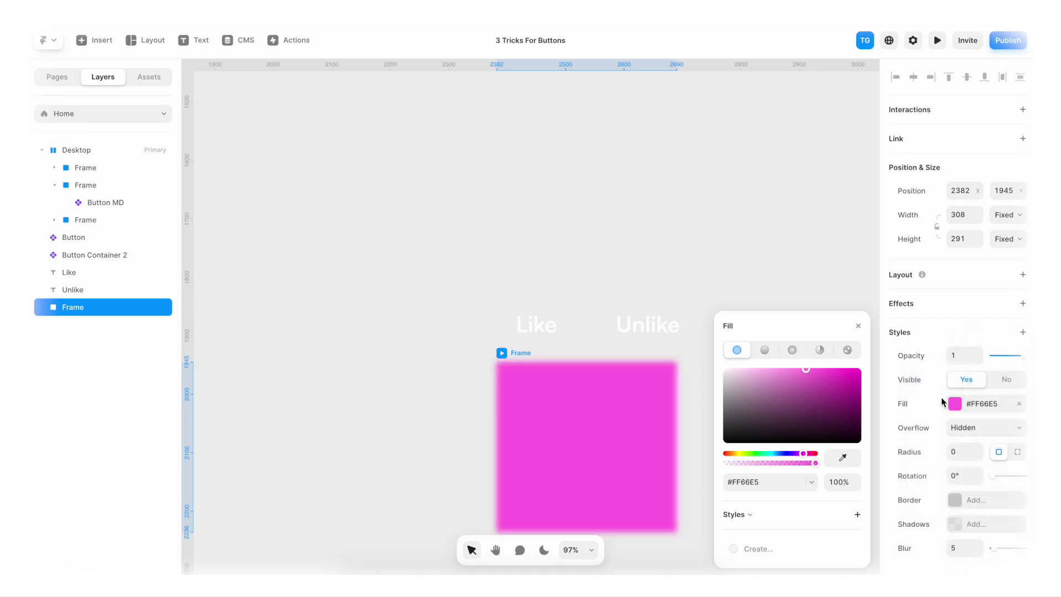
click(858, 326)
scroll(948, 444, down, 3)
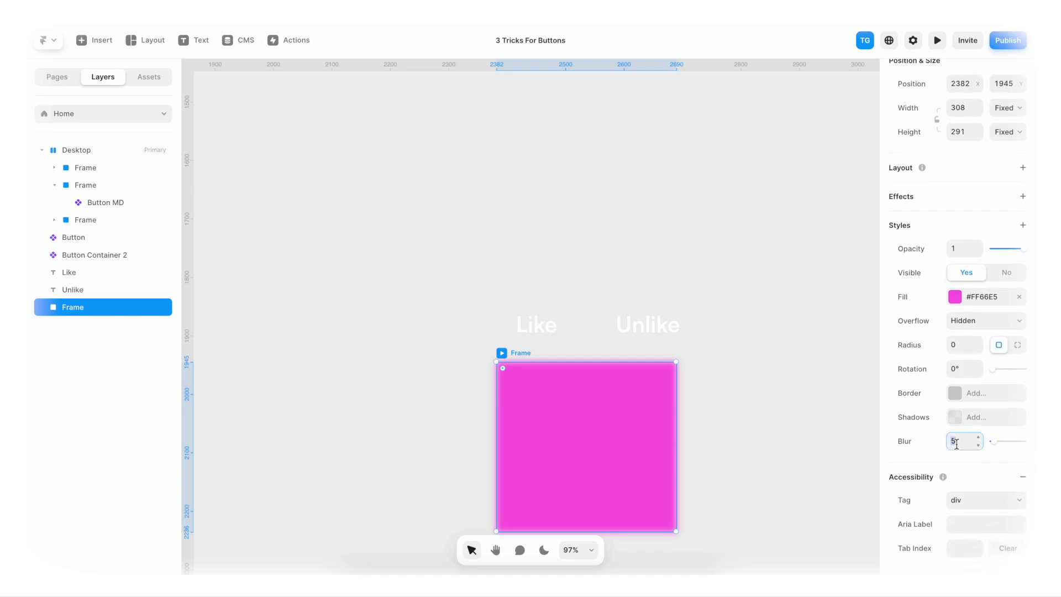
text(25)
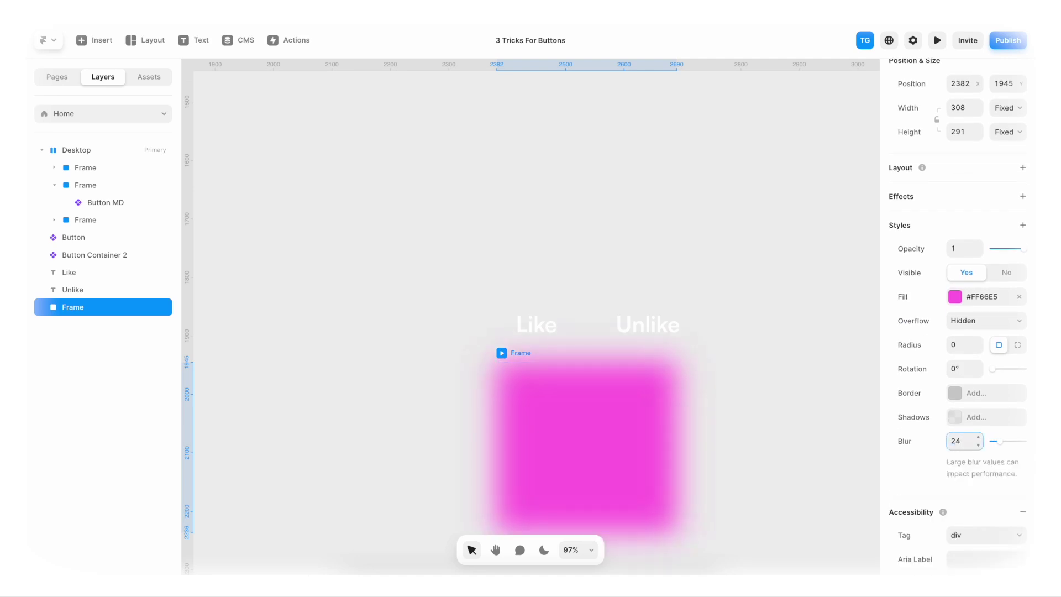
Raise the frame's corner radius until it becomes a circle
click(954, 344)
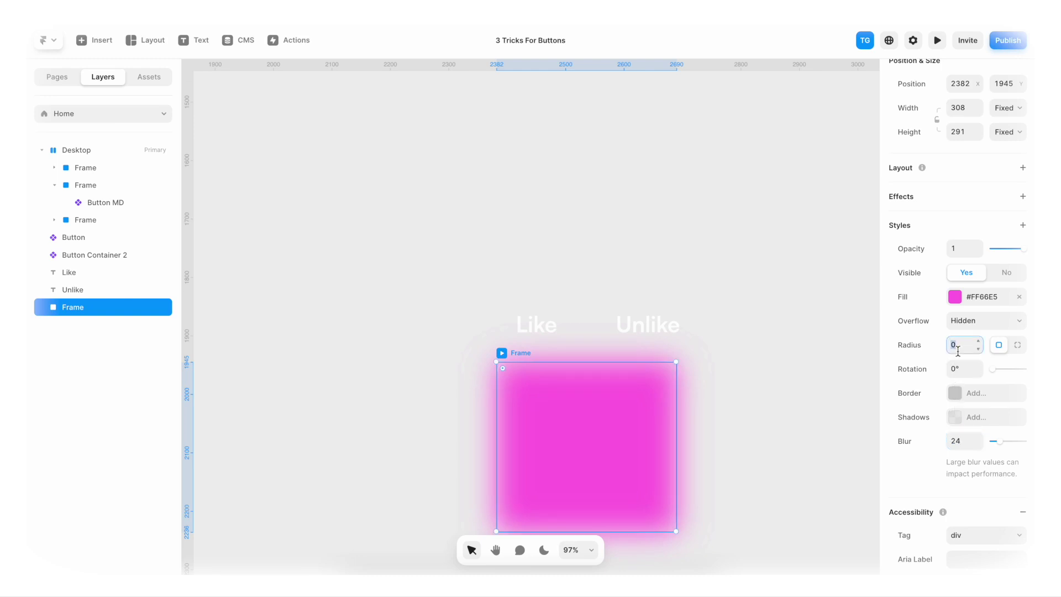
text(16)
key(shift+Up)
key(shift+Up)
key(shift+Up)
key(shift+Up)
key(shift+Up)
key(shift+Up)
key(shift+Up)
key(shift+Up)
key(shift+Up)
key(shift+Up)
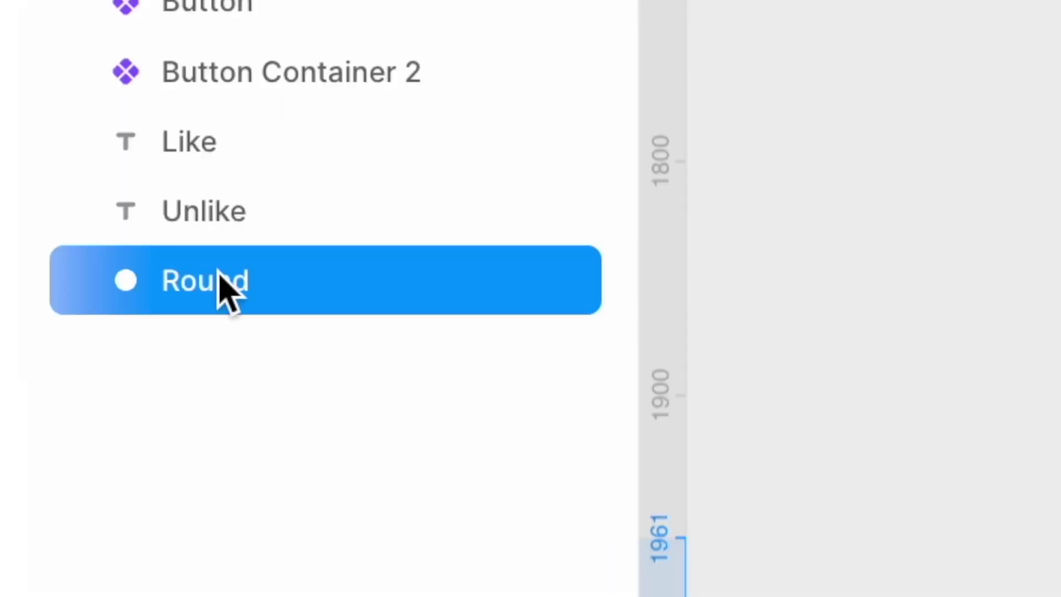
Rename the circle layer 'Blur' and paste a copied thumbs-up gif onto the canvas
double_click(73, 307)
key(BackSpace)
text(Blur)
key(Return)
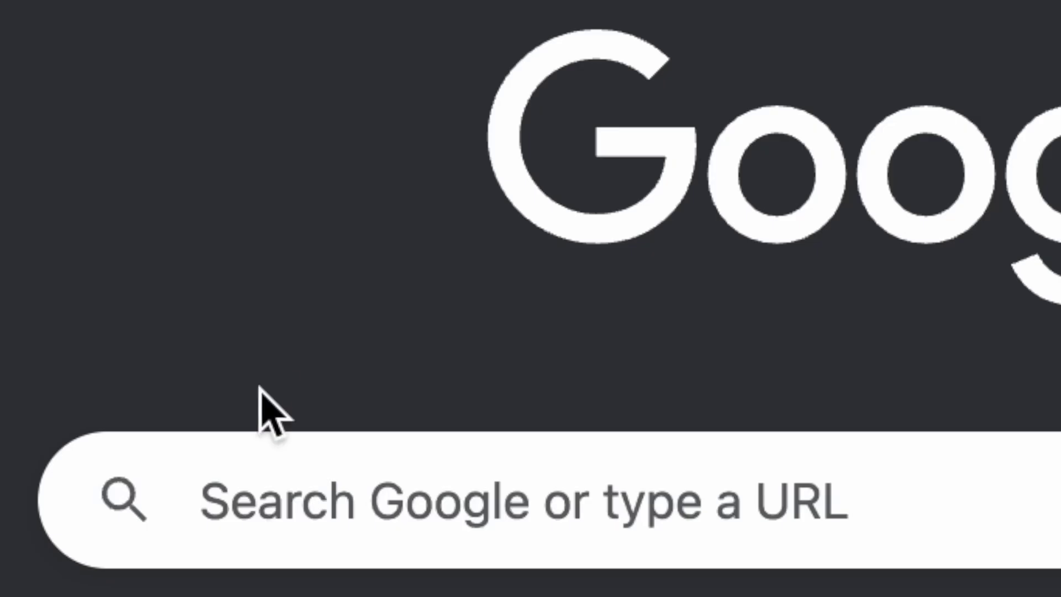
text(my favourite gif si)
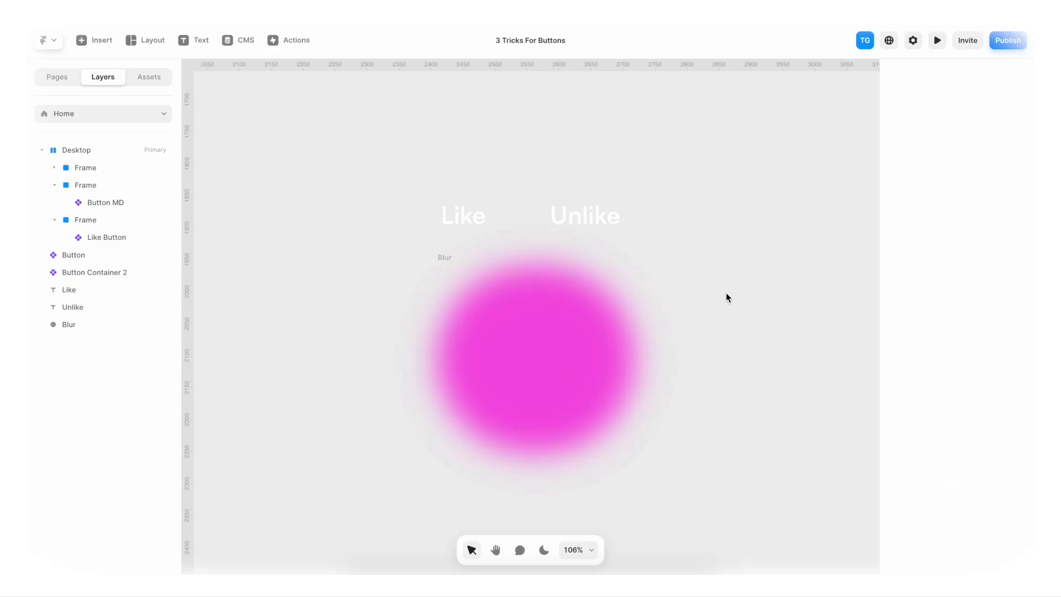
key(ctrl+v)
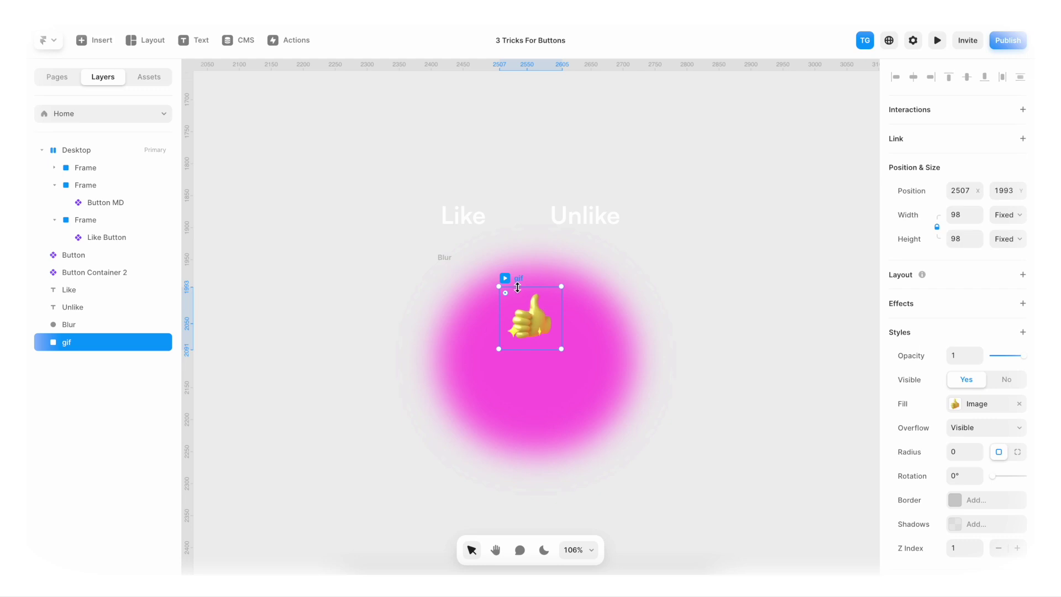
Move the thumbs-up gif to the right of the blurred circle
drag(538, 306, 701, 283)
click(731, 233)
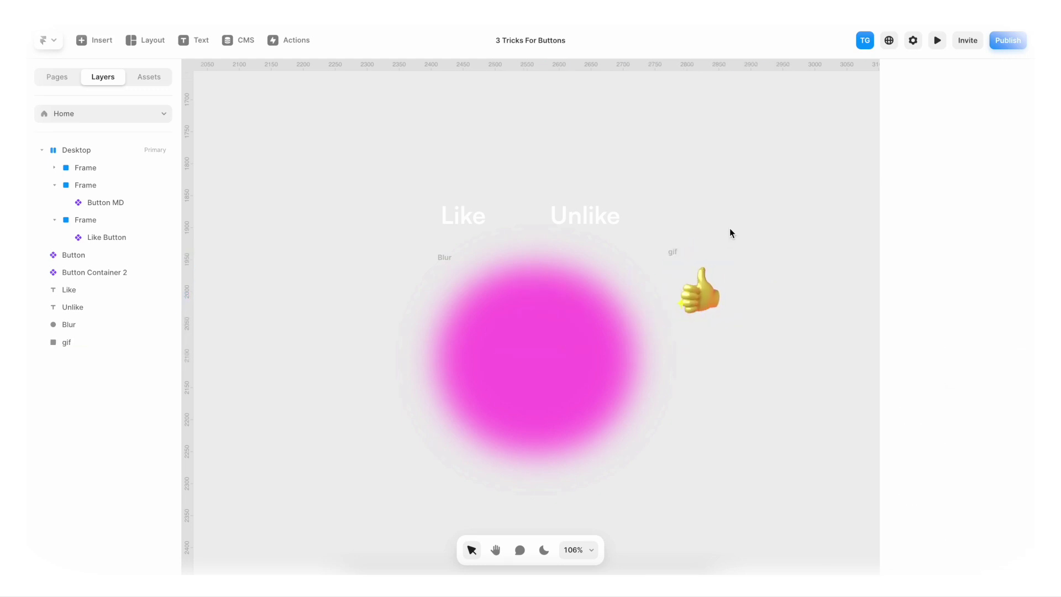
scroll(729, 229, up, 2)
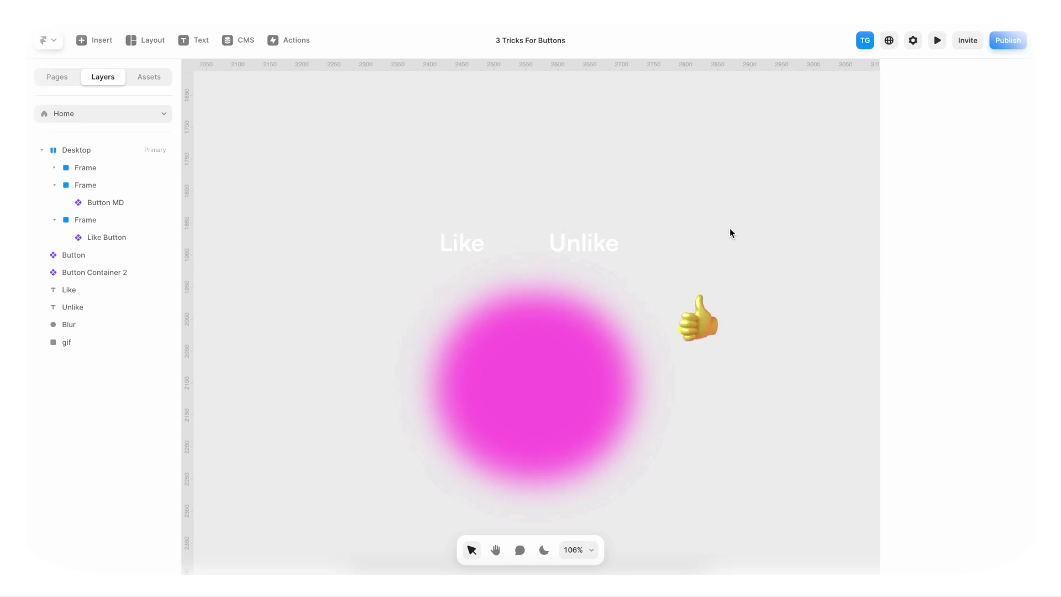
scroll(730, 228, up, 1)
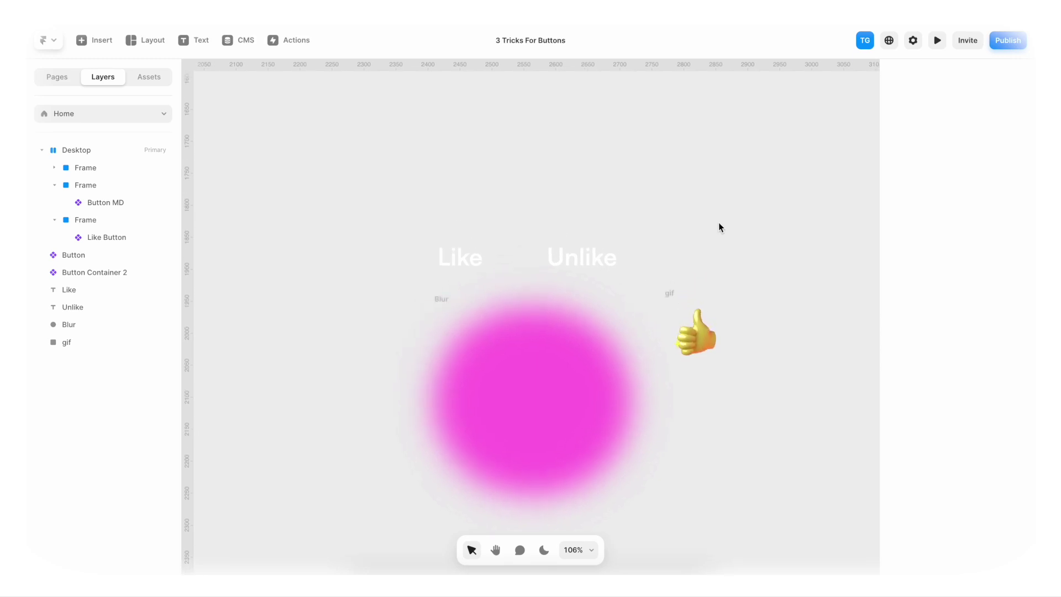
Draw a 312×110 pill-shaped frame with rounded ends above the Like and Unlike labels
key(f)
drag(432, 119, 631, 188)
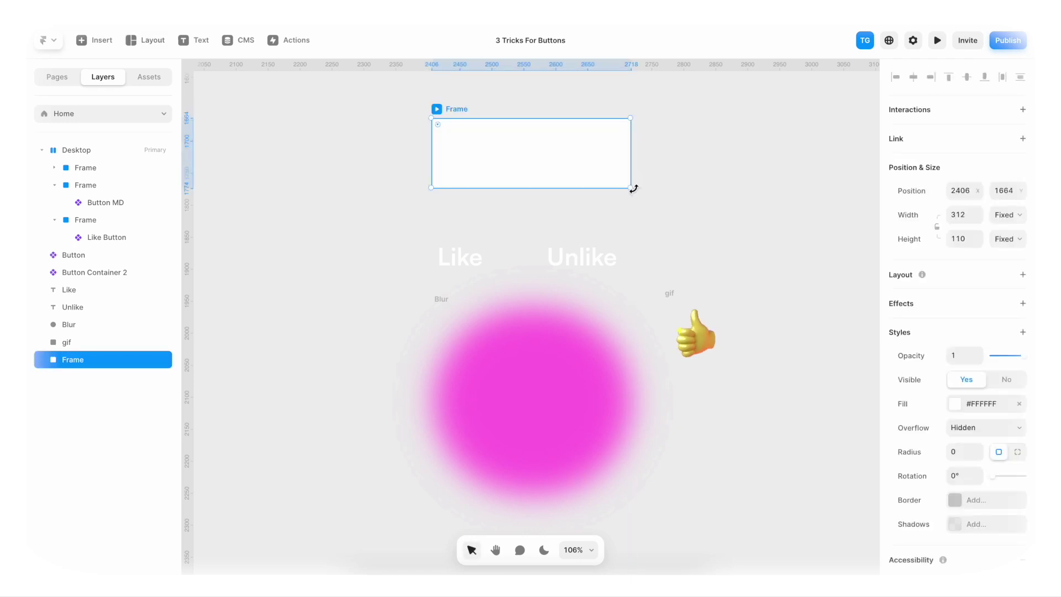
scroll(892, 324, down, 3)
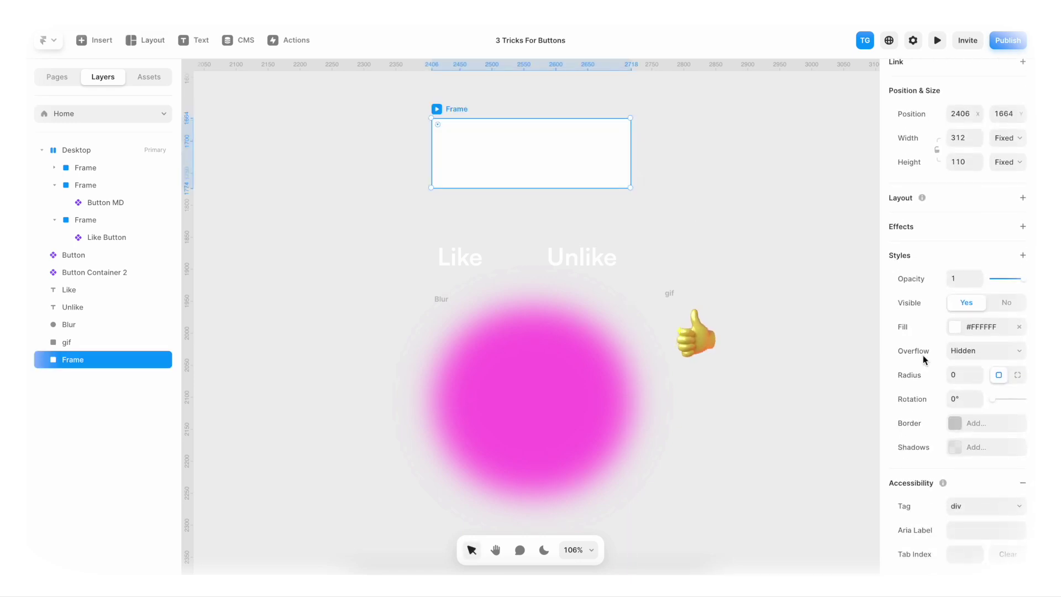
click(958, 375)
text(8)
key(BackSpace)
text(64)
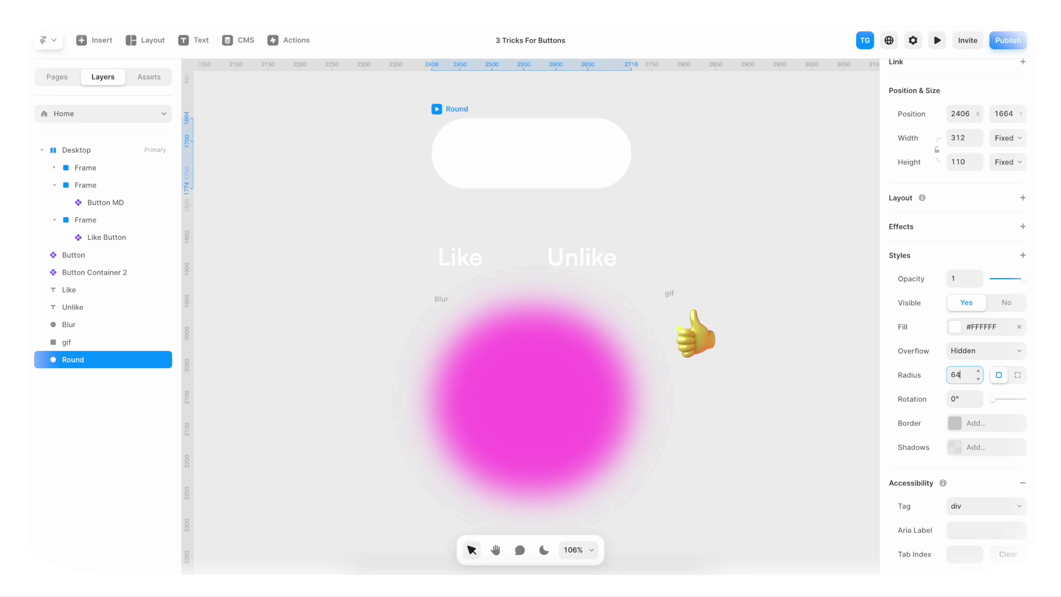
Fill the Round pill with a left-to-right linear gradient, light lilac #E0B3FF to vivid purple
click(954, 327)
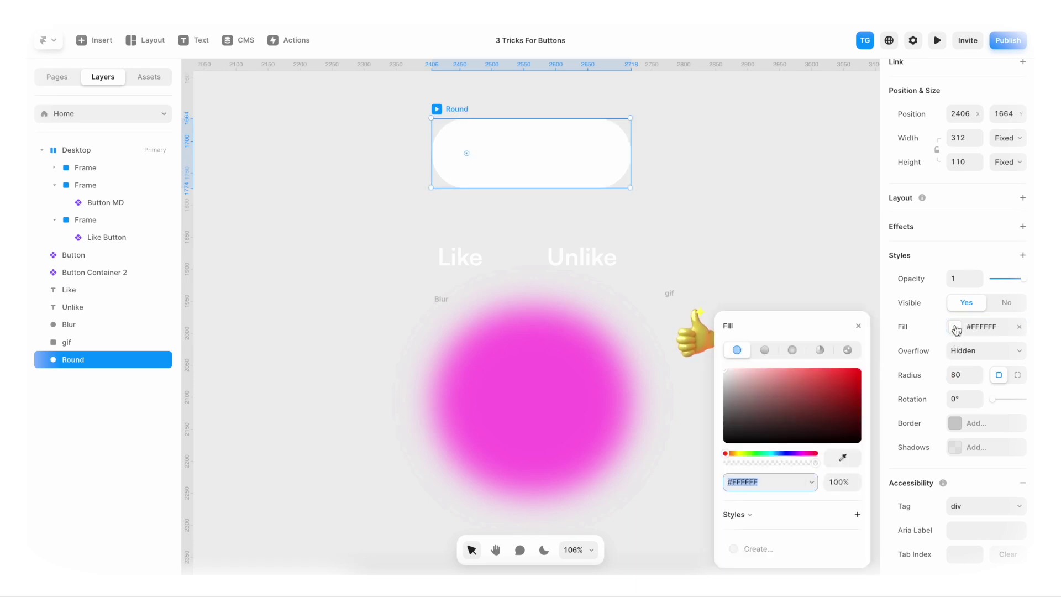
click(766, 349)
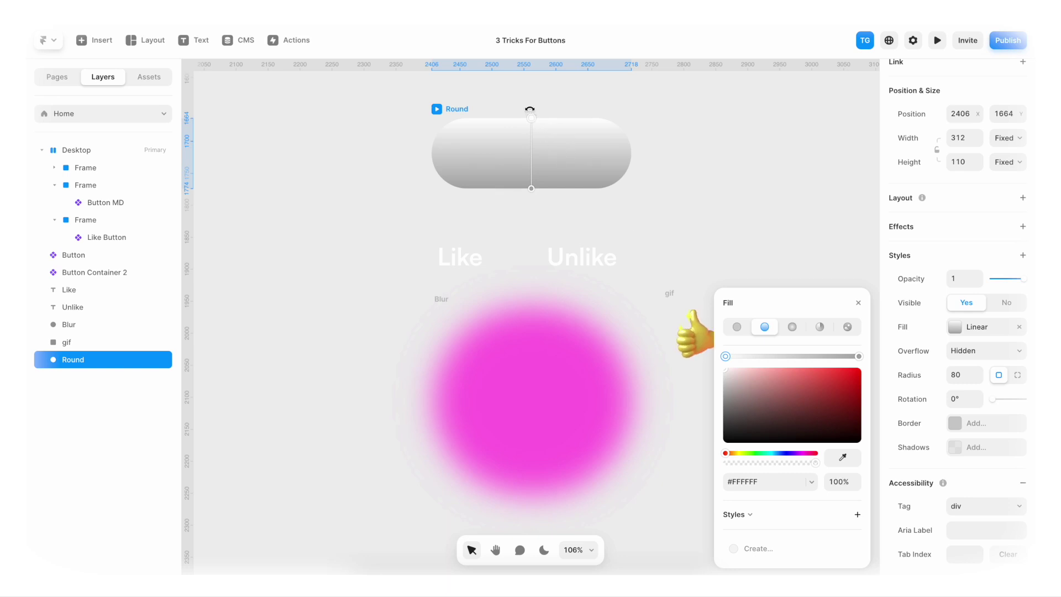
drag(534, 110, 656, 161)
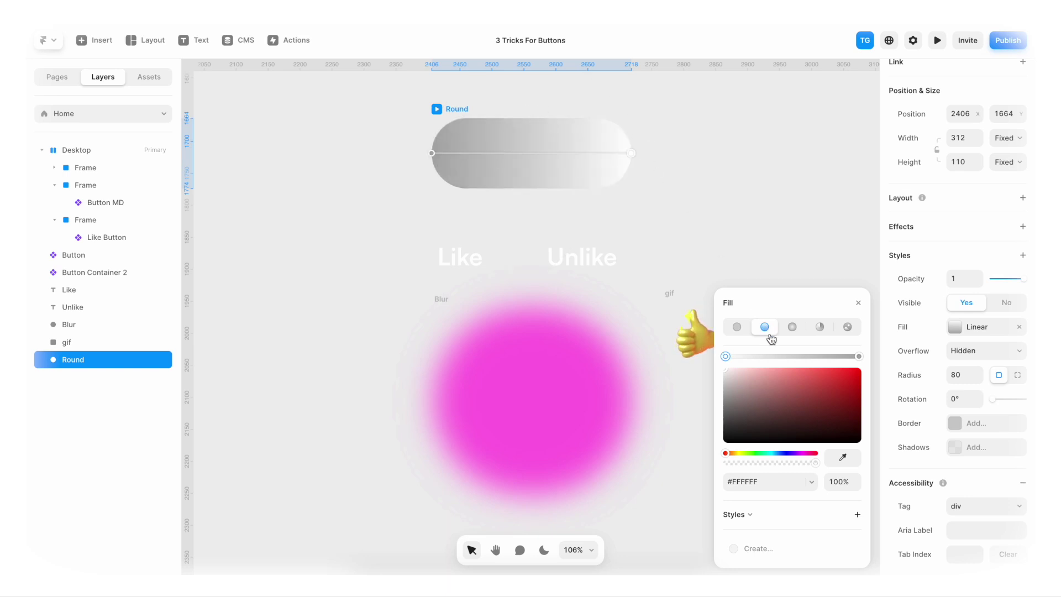
drag(797, 457, 793, 456)
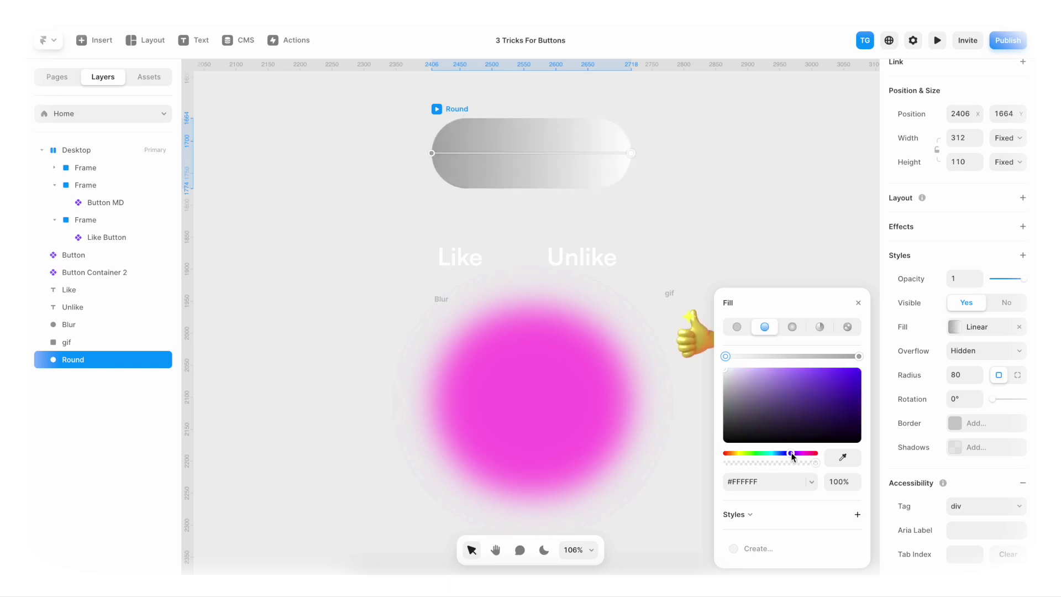
drag(790, 390, 820, 367)
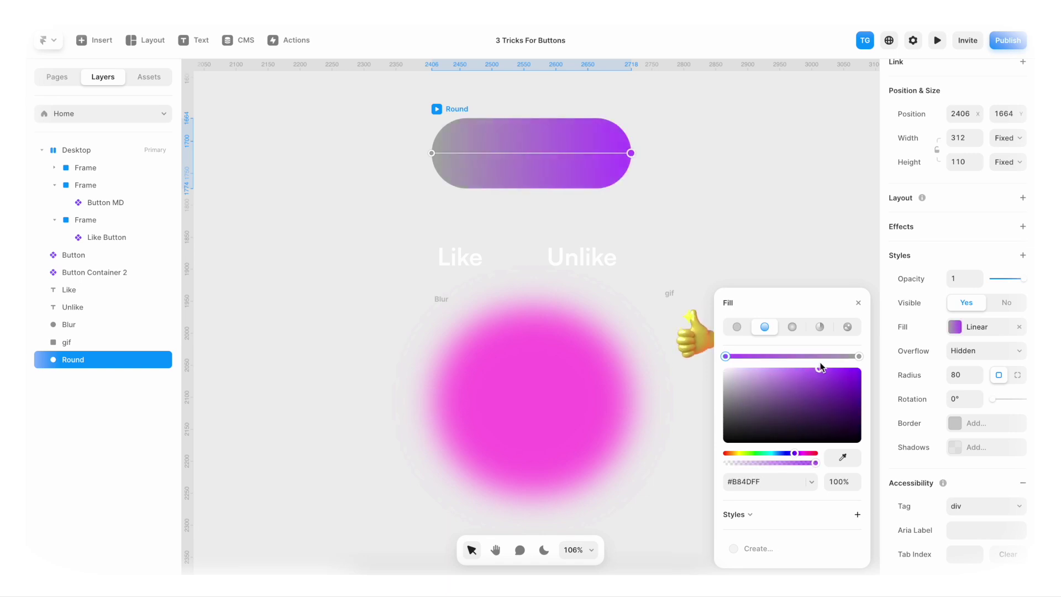
click(858, 356)
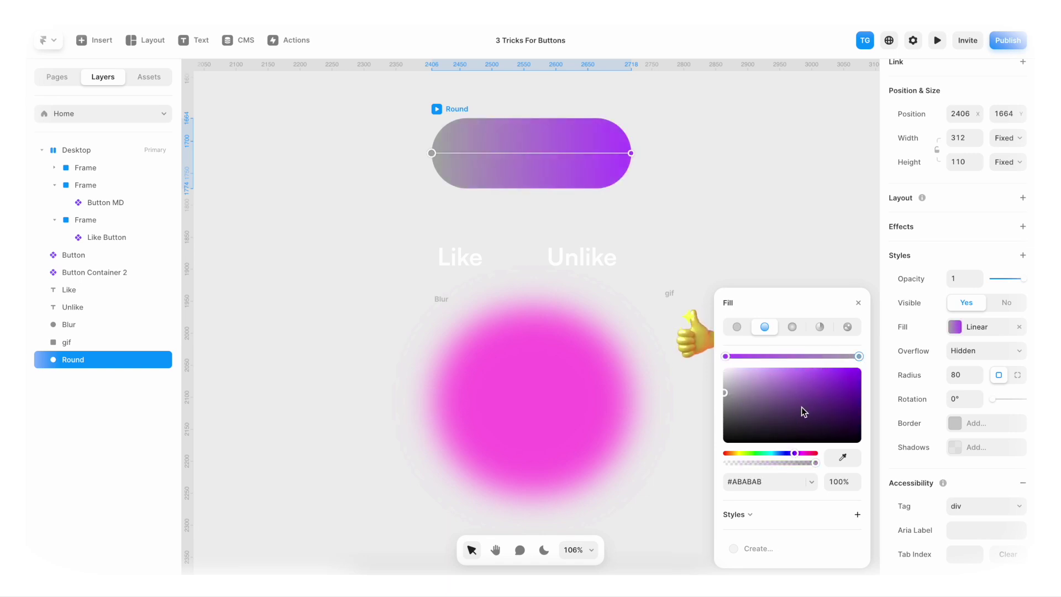
mouse_move(801, 407)
mouse_down()
mouse_move(804, 371)
mouse_move(767, 356)
mouse_up()
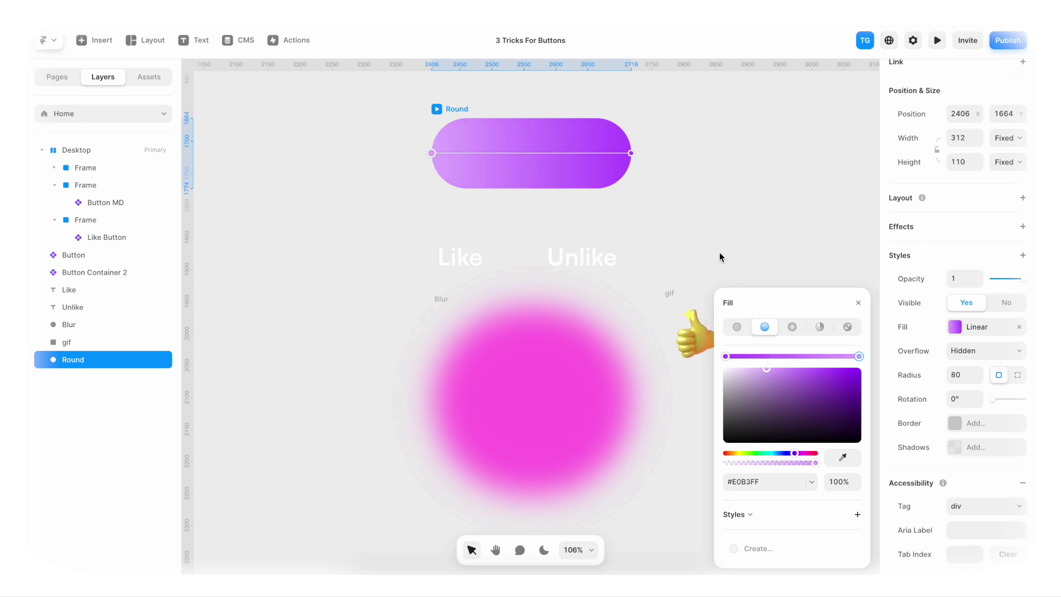
key(Escape)
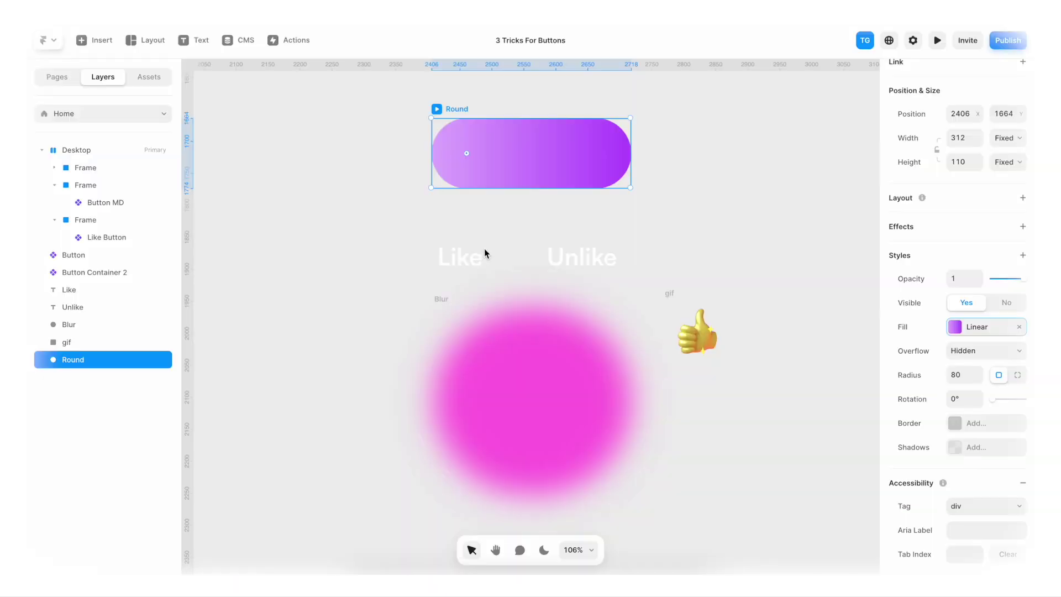
click(472, 257)
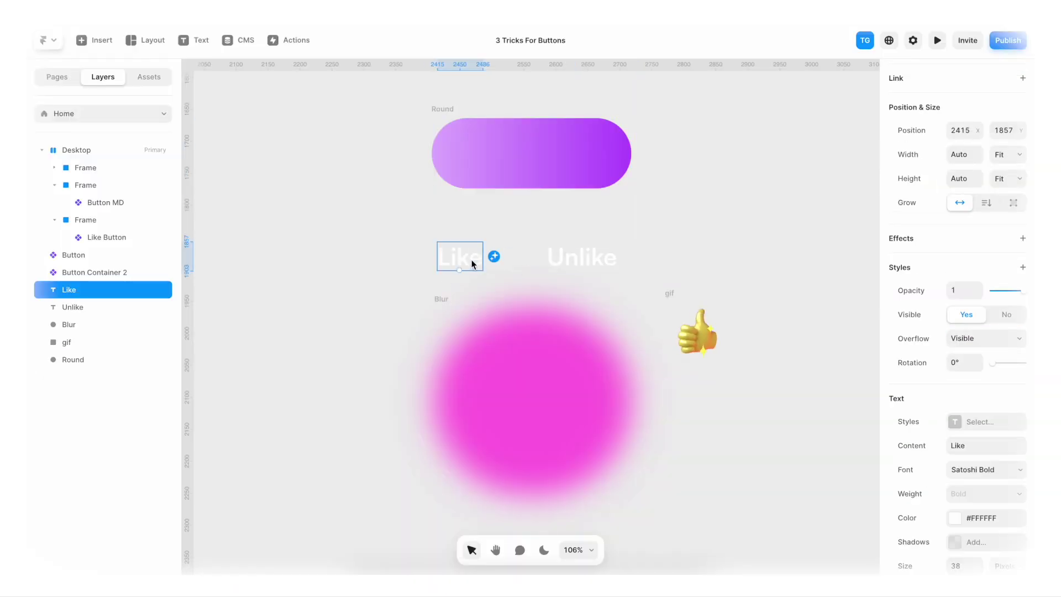
Drop the Like and Unlike labels, Blur circle and gif into the Round pill, gif at its right end
drag(474, 252, 541, 152)
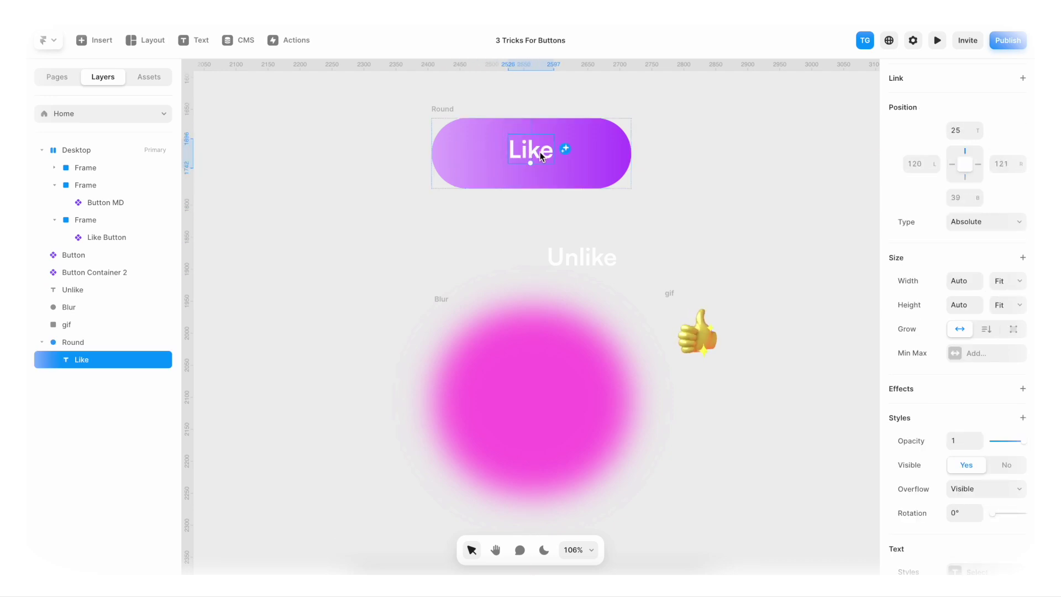
drag(592, 265, 540, 164)
drag(565, 363, 577, 158)
drag(697, 361, 618, 151)
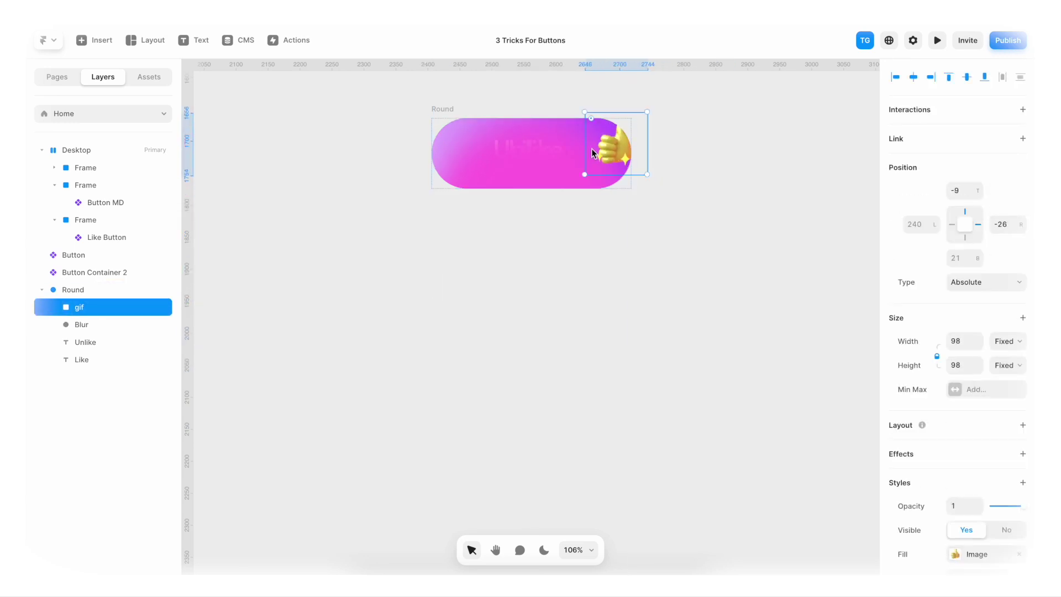
click(519, 115)
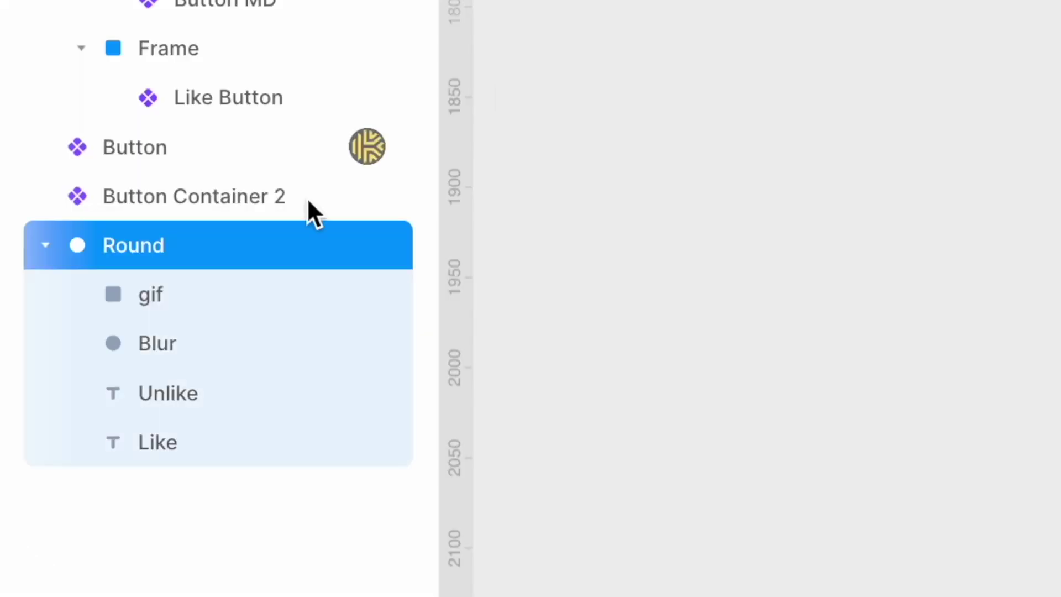
Rename the Round layer to 'Button Container'
double_click(78, 292)
text(Button Container 3)
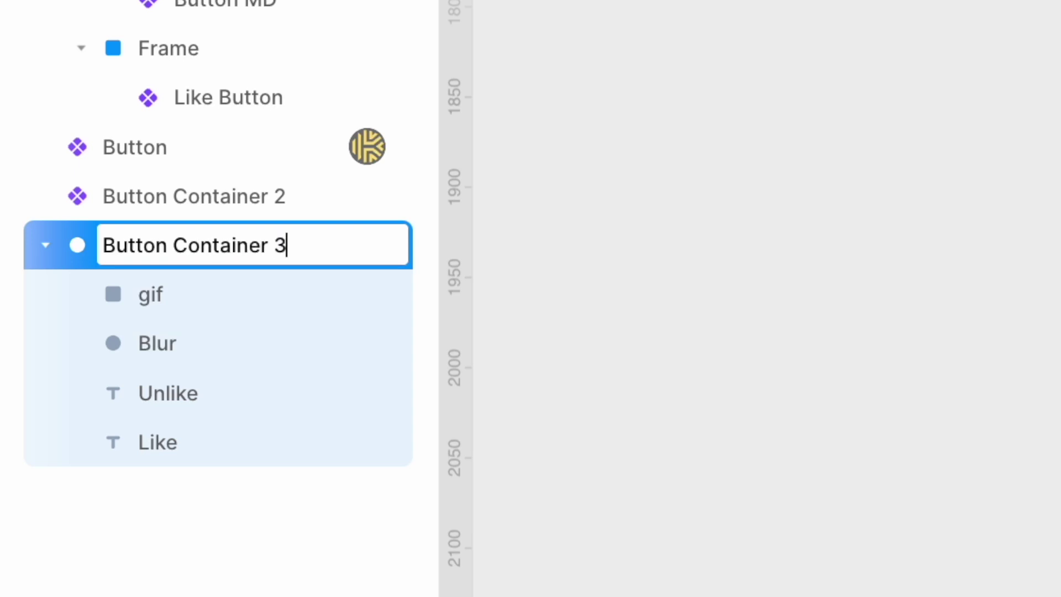
key(Return)
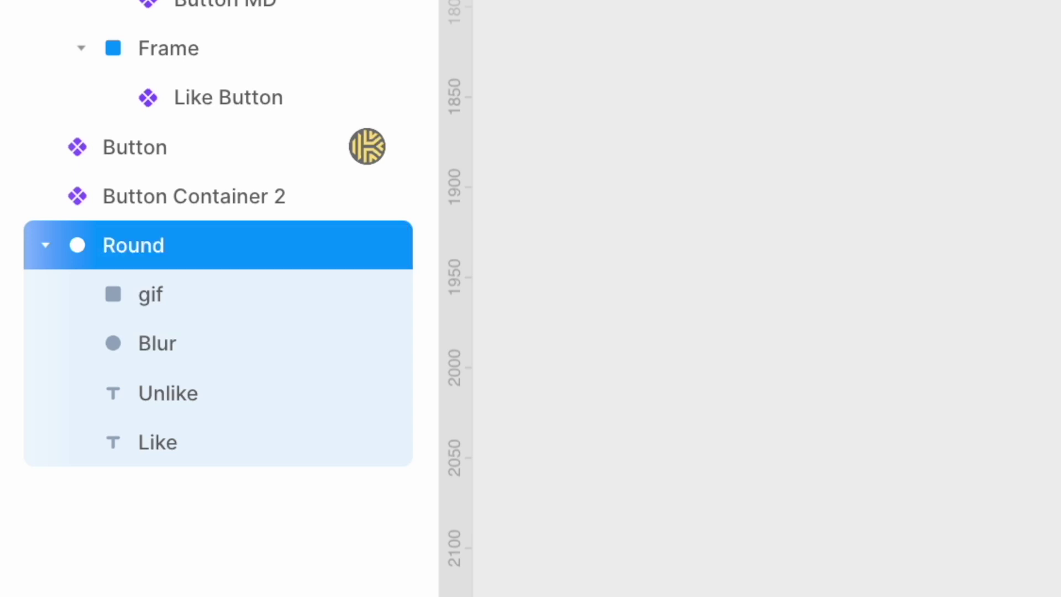
Make Button Container 3 a component and open its component canvas
right_click(478, 115)
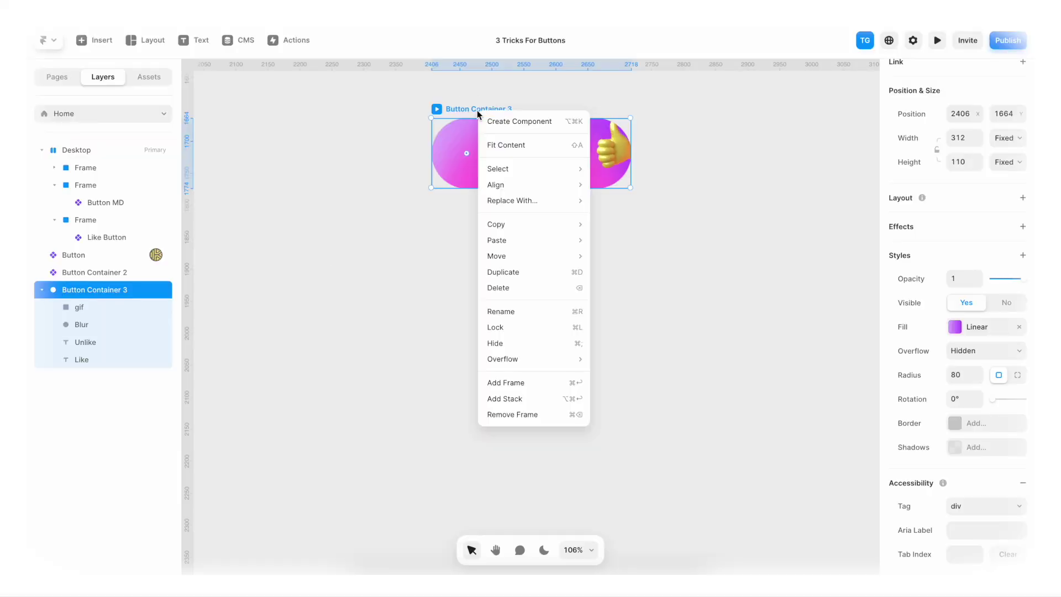
click(499, 122)
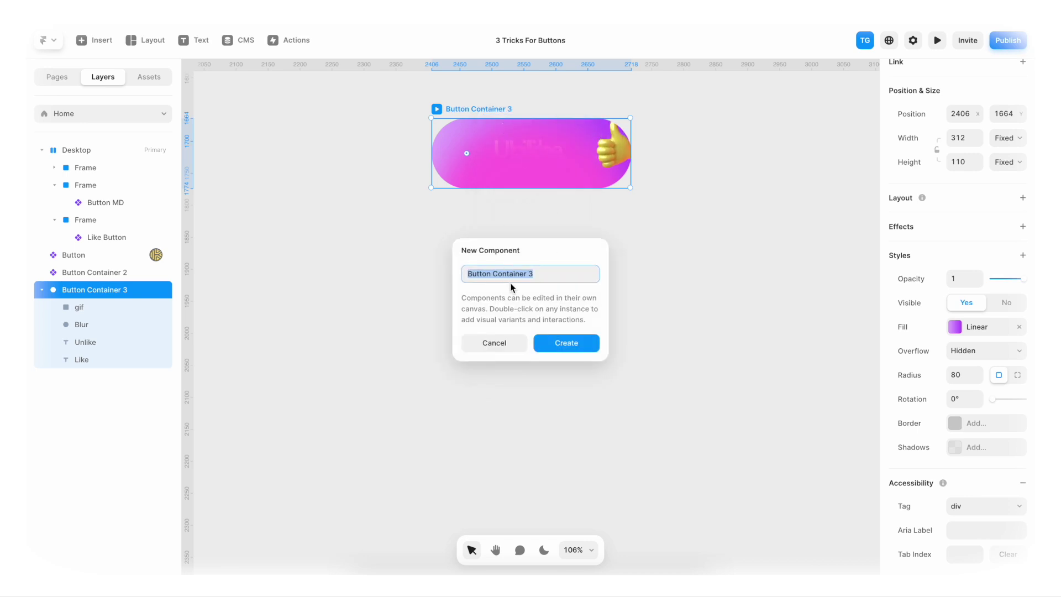
click(571, 347)
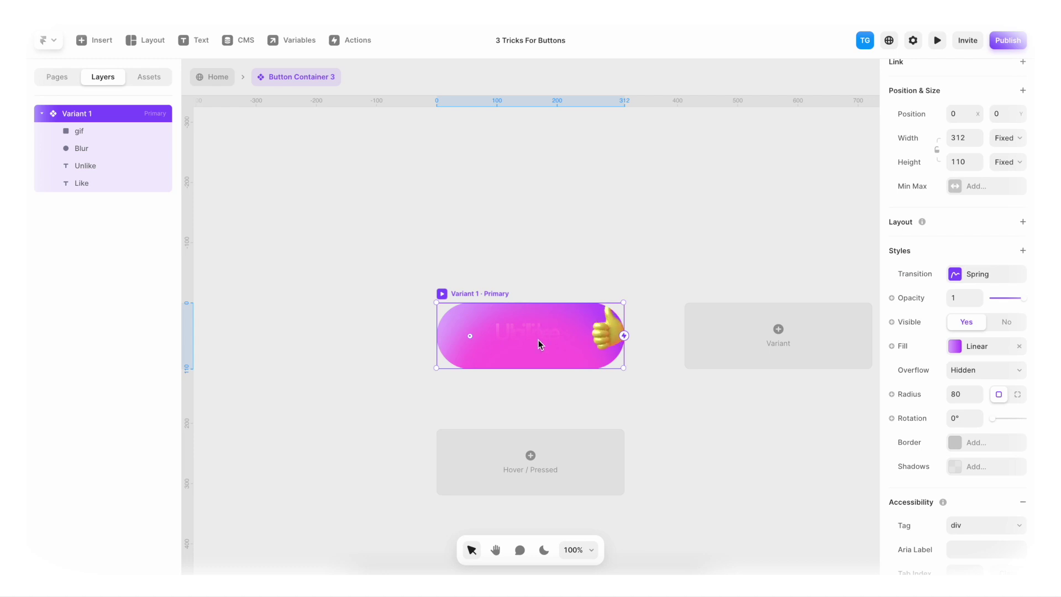
Send the Blur layer to the back, behind all other layers
click(544, 342)
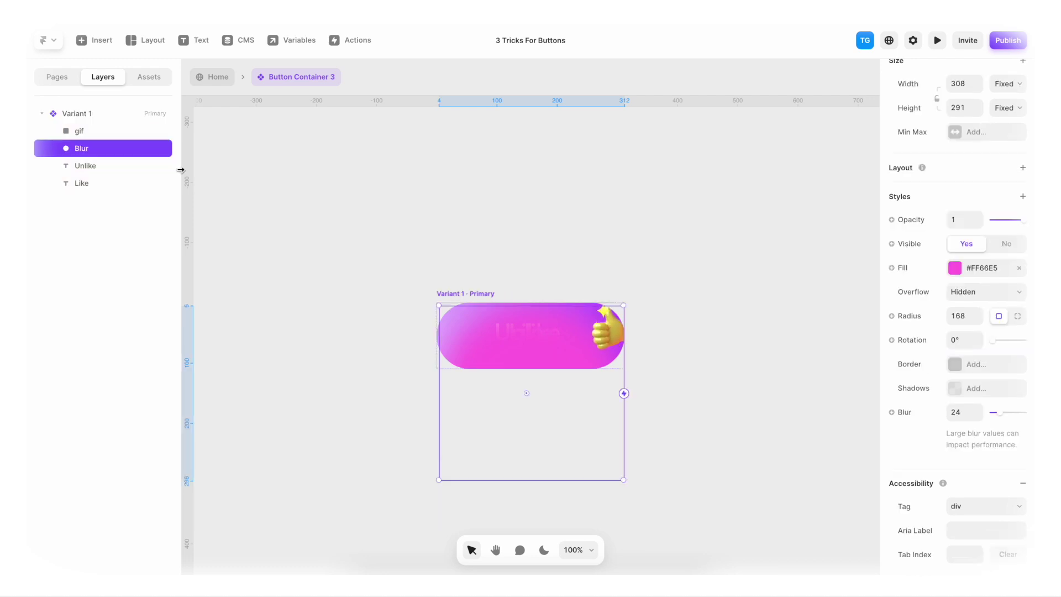
right_click(89, 149)
mouse_move(131, 296)
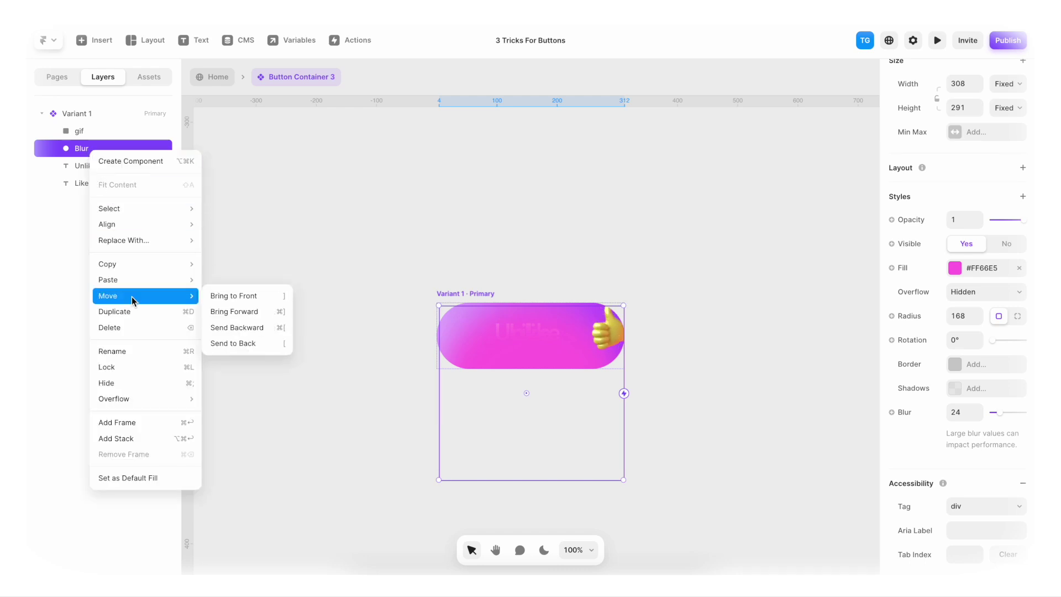
click(273, 345)
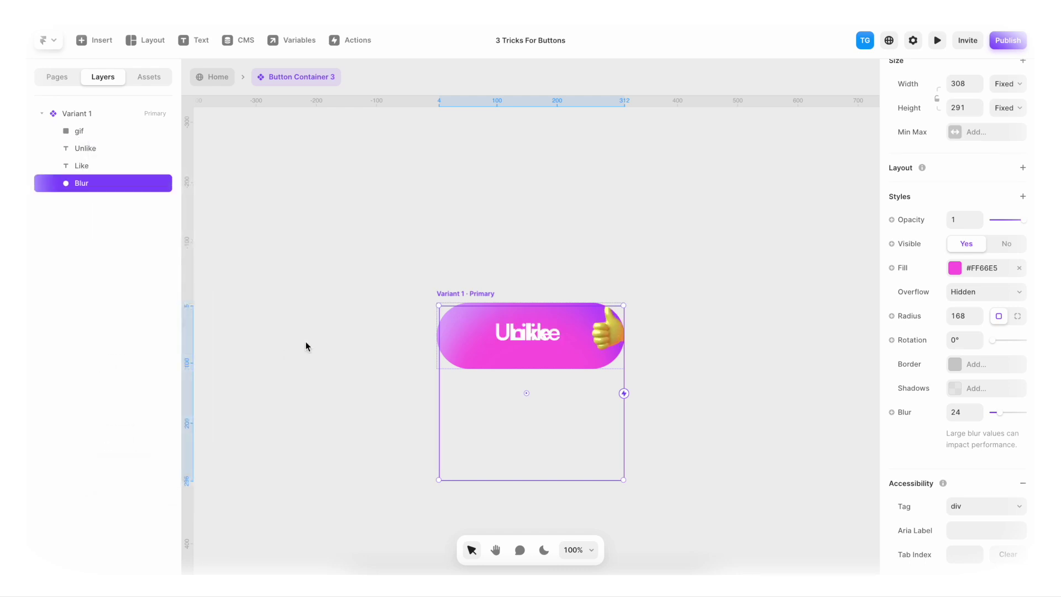
Nudge the Unlike text down below the button
click(121, 149)
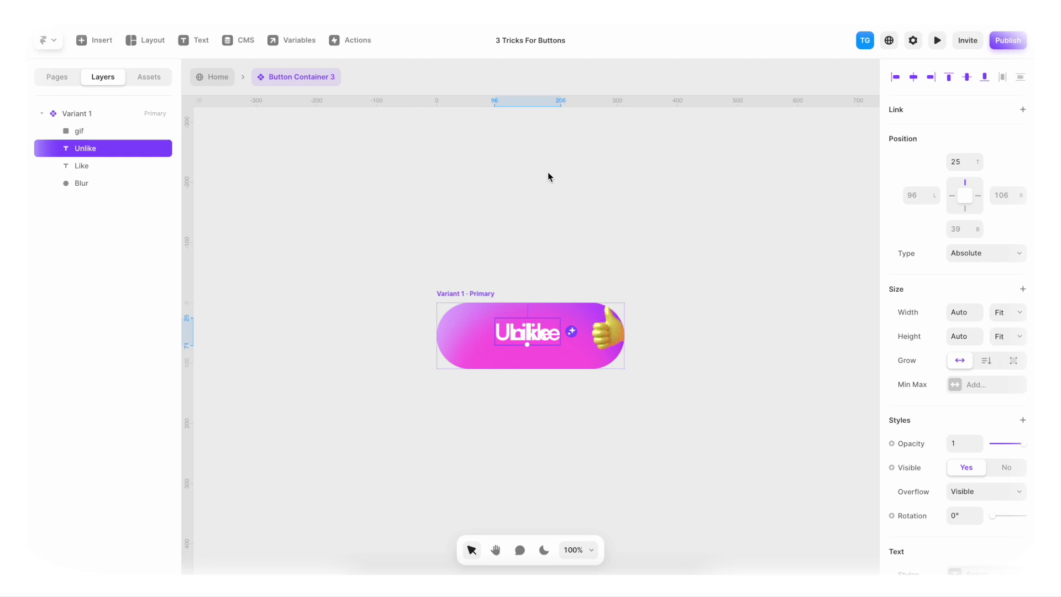
key(Down)
key(Down)
key(Down)
key(Down)
key(Down)
key(Down)
key(Down)
key(Down)
key(Down)
key(Down)
key(Down)
key(Down)
key(Down)
key(Down)
key(Down)
key(Down)
key(Down)
key(Down)
key(Down)
key(Down)
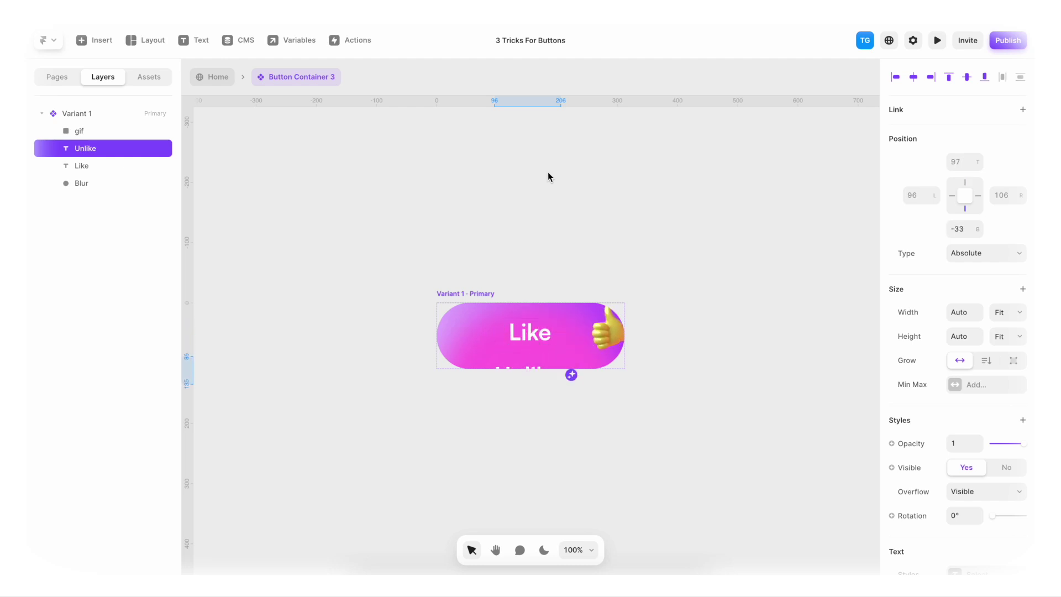
key(Down)
key(Down)
key(Down)
key(Down)
key(Down)
key(Down)
key(Down)
key(Down)
key(Down)
key(Down)
key(Down)
key(Down)
key(Down)
key(Down)
key(Down)
key(Down)
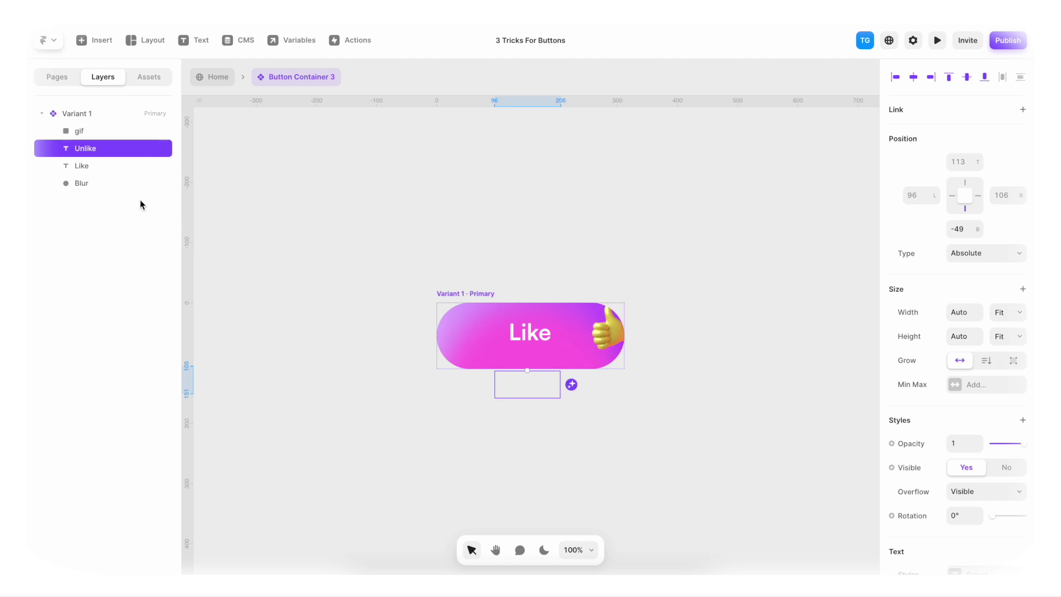
Centre the Like text horizontally and vertically inside the button
click(93, 167)
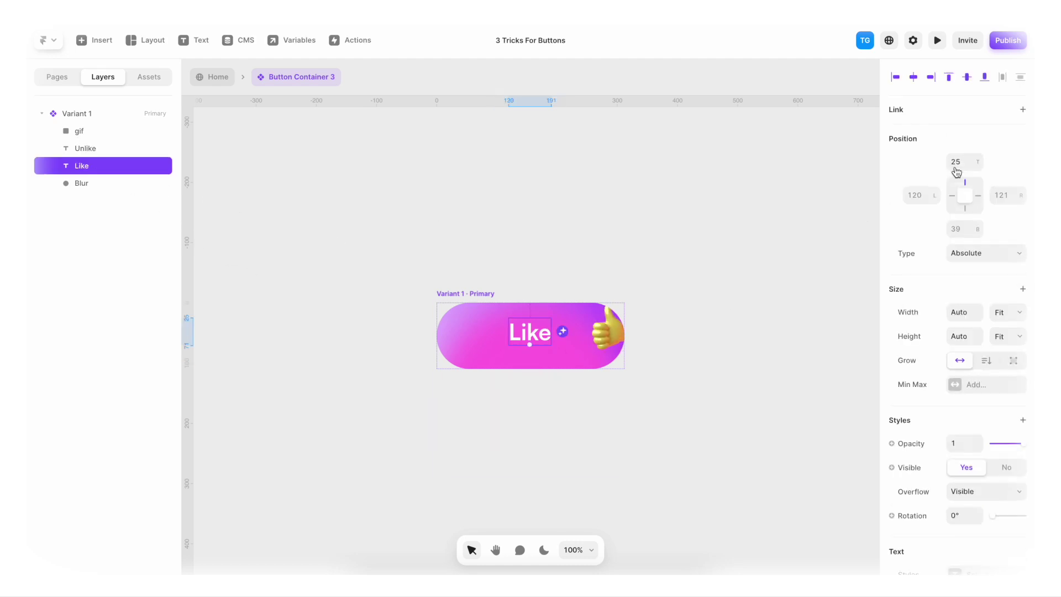
click(913, 78)
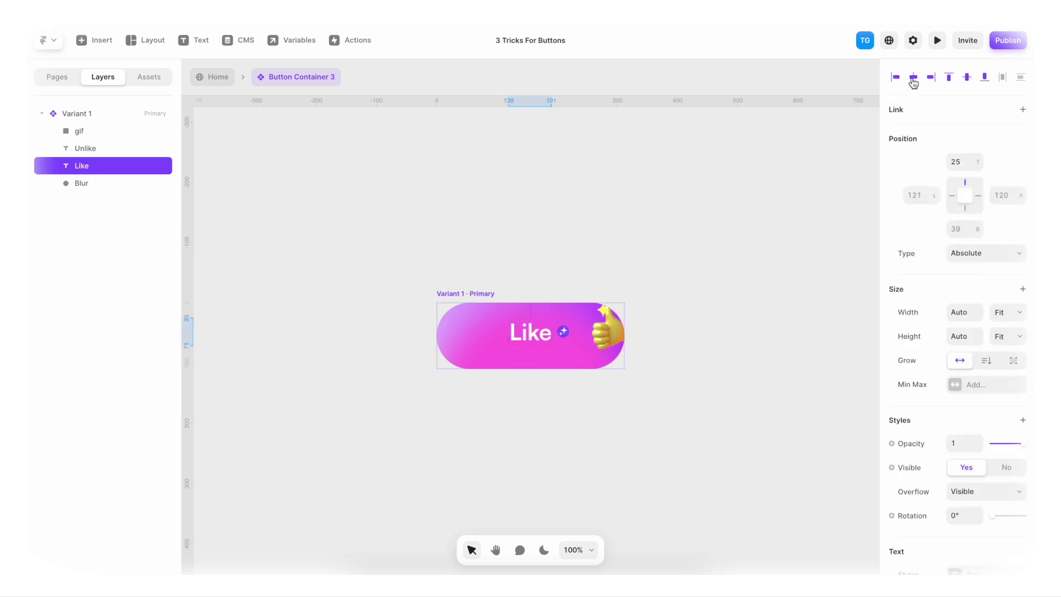
click(971, 78)
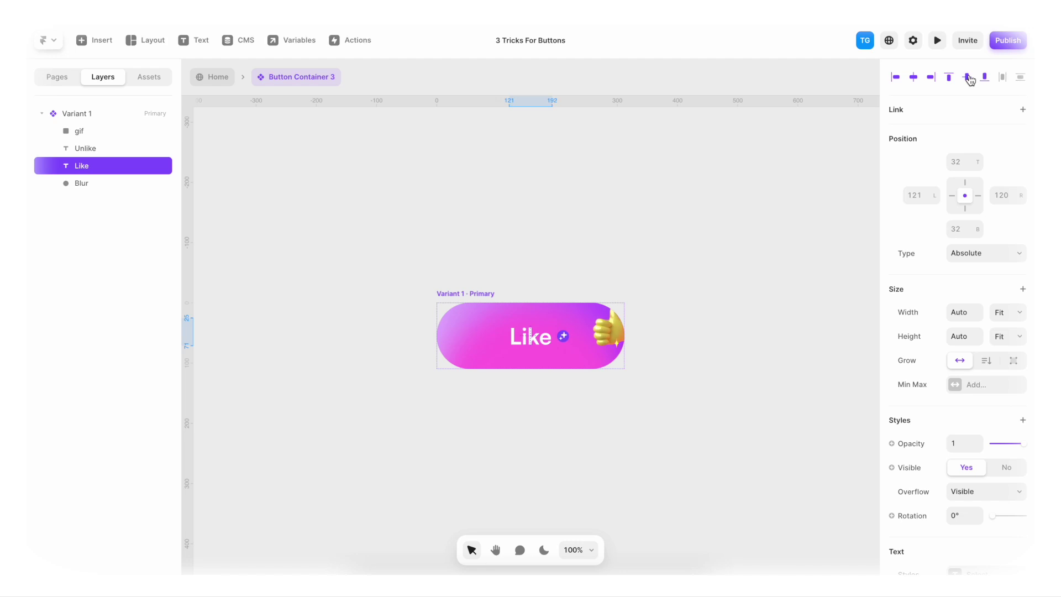
click(578, 366)
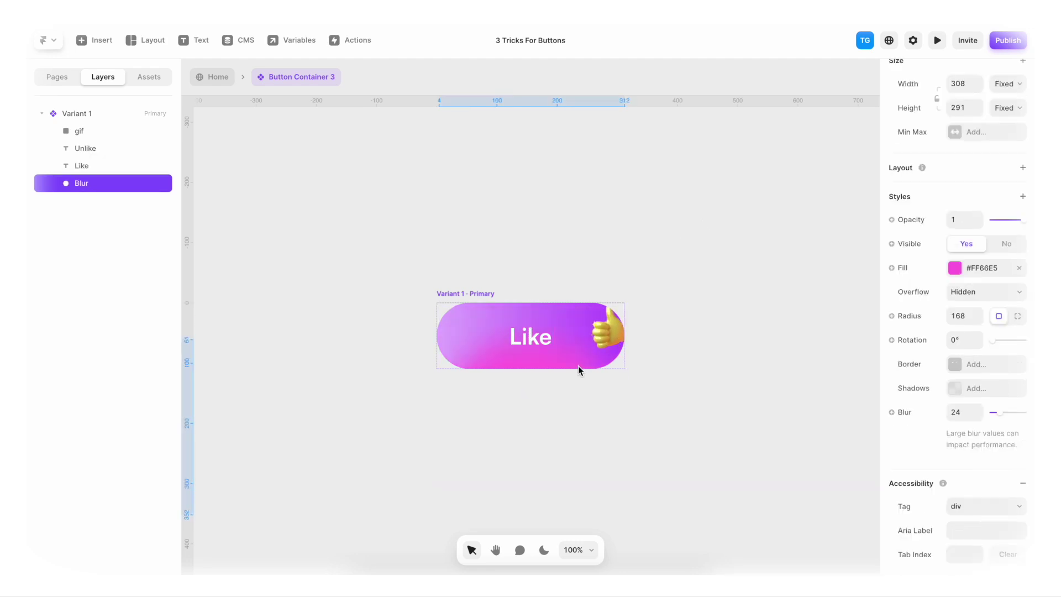
Centre the thumbs-up gif in the Primary button, then shift it down below the pill
click(605, 340)
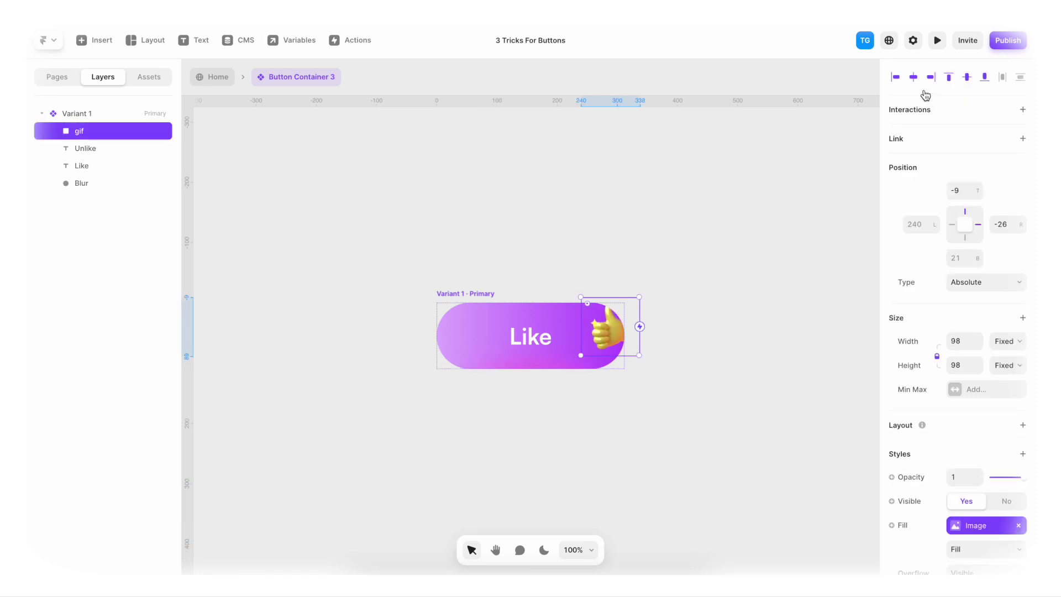
click(914, 77)
click(966, 77)
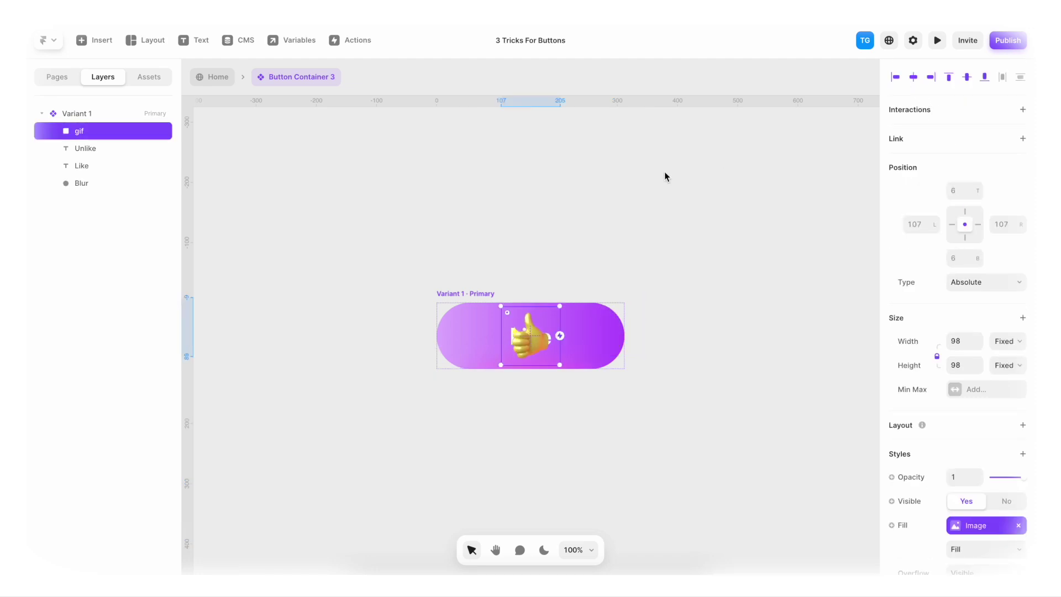
key(Down)
key(Down)
key(Down)
key(Down)
key(Down)
key(Down)
key(Down)
key(Down)
key(Down)
key(Down)
key(Down)
key(Down)
key(Down)
key(Down)
key(Down)
key(Down)
key(Down)
key(Down)
key(Down)
key(Down)
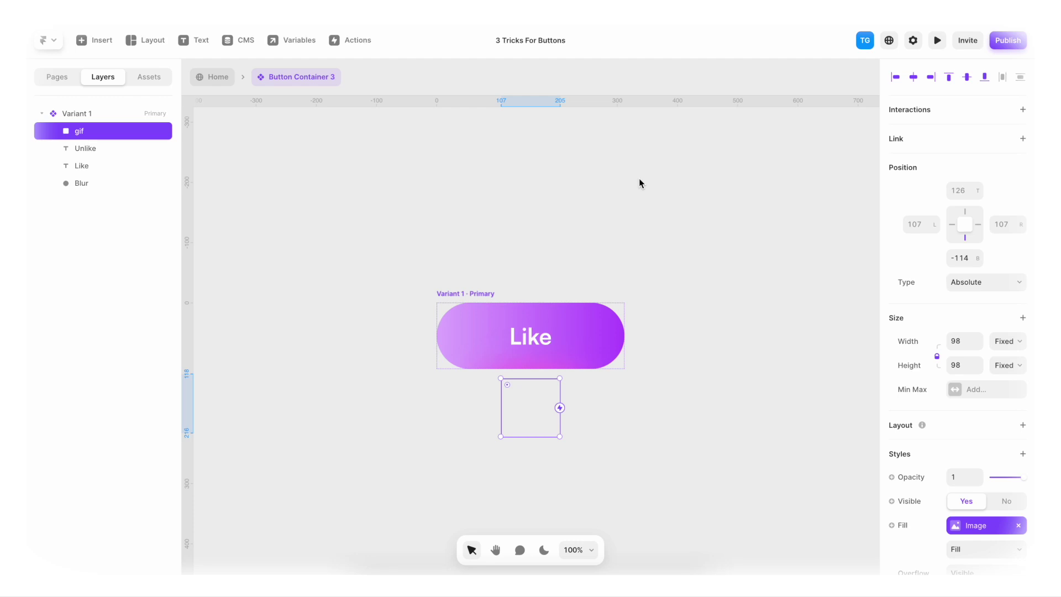
click(556, 234)
Add a Hover variant to the Primary button
click(490, 293)
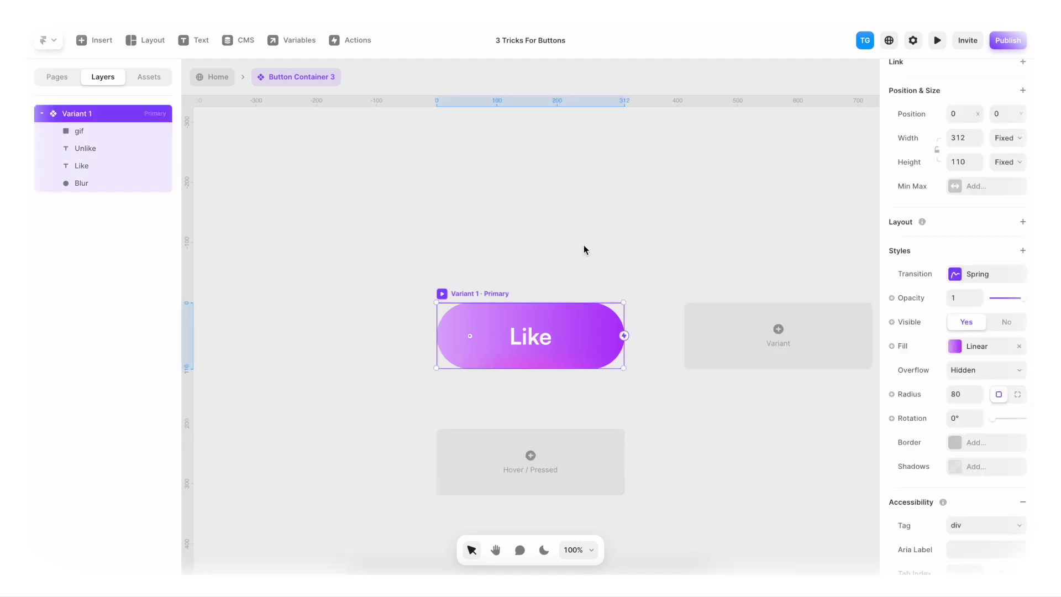
scroll(583, 250, down, 2)
click(546, 414)
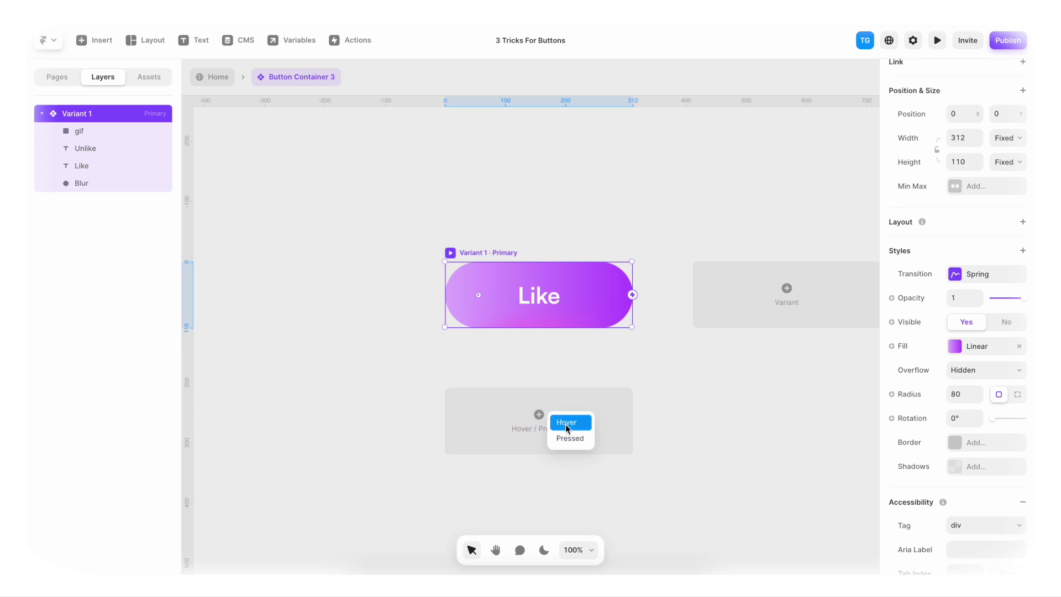
click(566, 424)
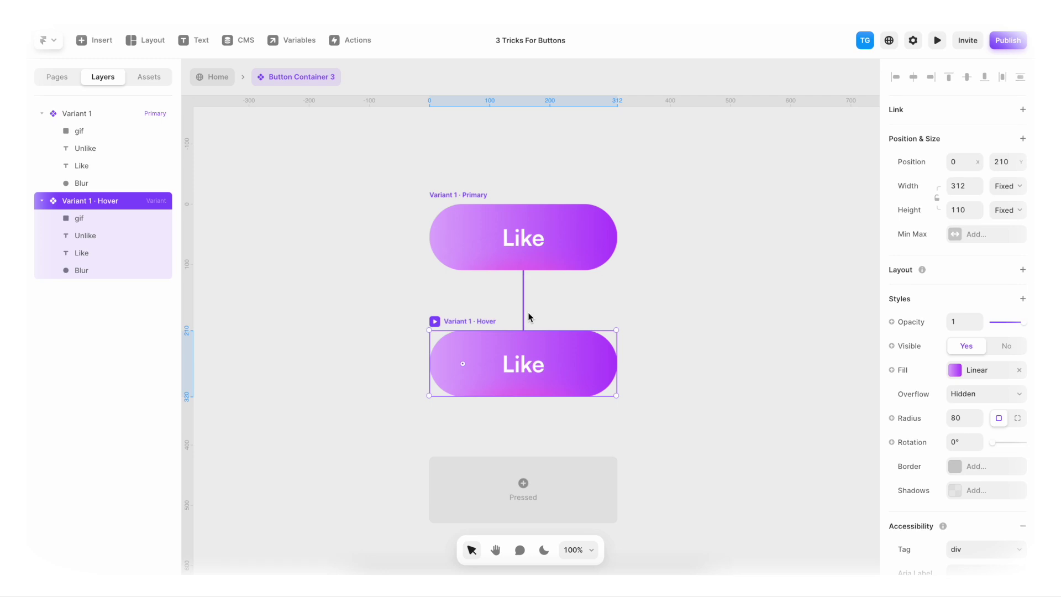
In Hover, shift the Like text out, centre the gif in the pill, and raise the Blur glow
click(537, 371)
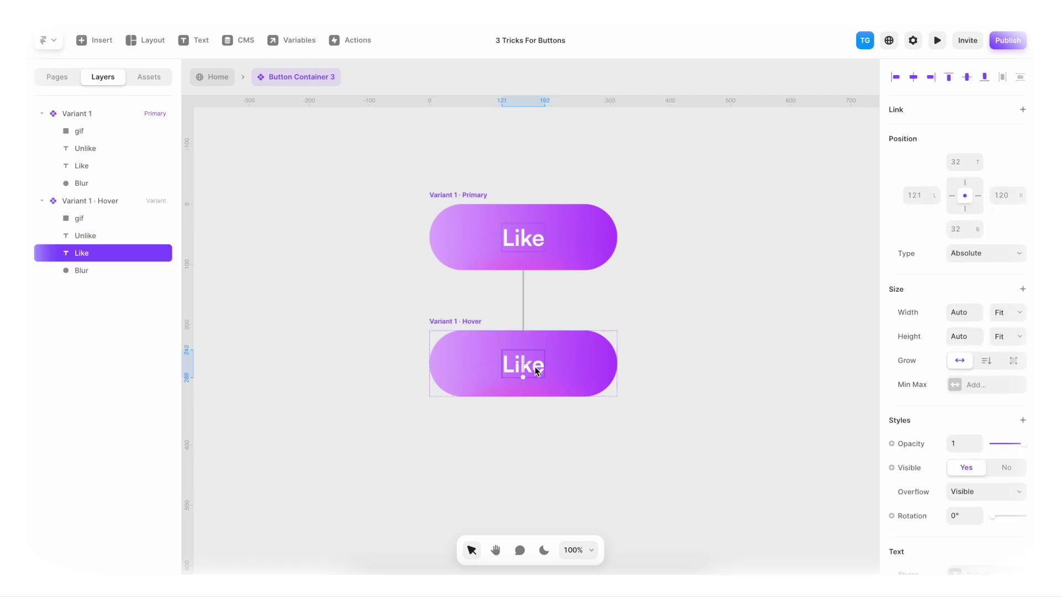
key(shift+Up)
key(shift+Up)
key(shift+Up)
key(shift+Up)
key(shift+Up)
key(shift+Up)
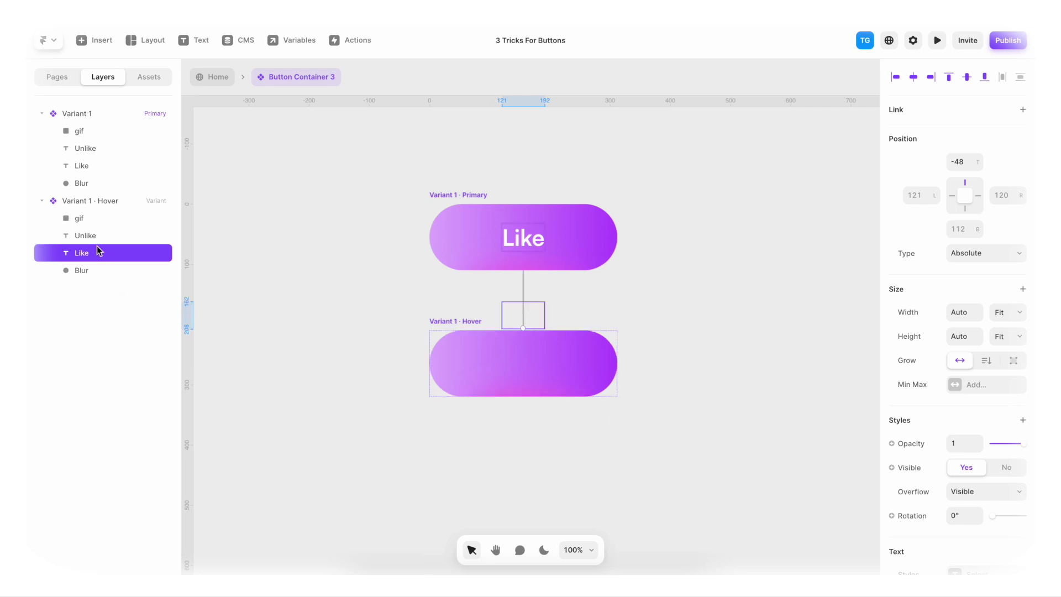
click(89, 219)
key(shift+Up)
key(shift+Up)
key(shift+Up)
key(shift+Up)
key(shift+Up)
key(shift+Up)
key(shift+Up)
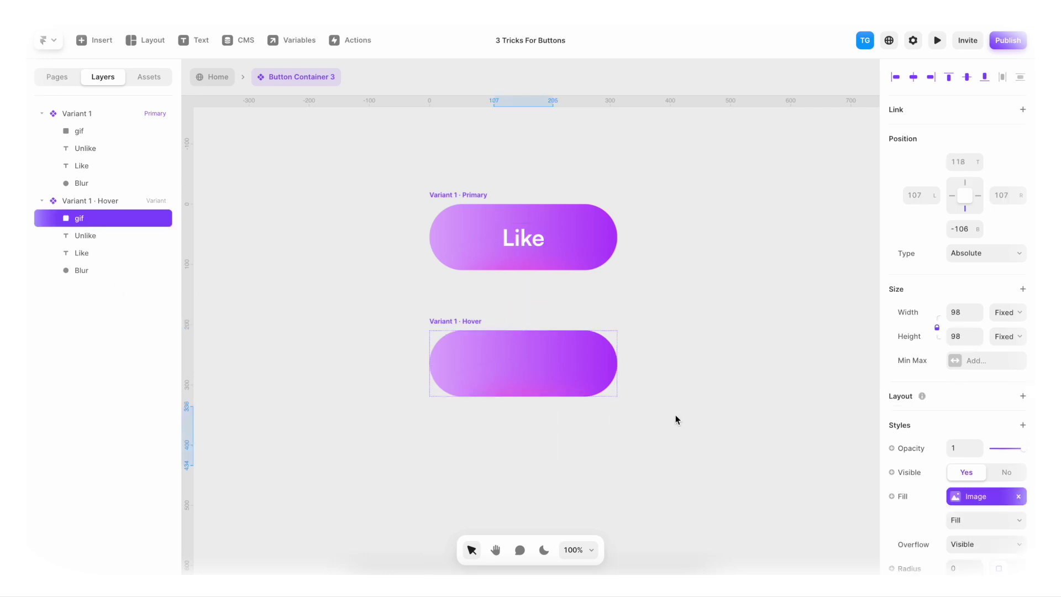
key(shift+Up)
key(shift+Up)
key(shift+Up)
key(shift+Up)
key(shift+Up)
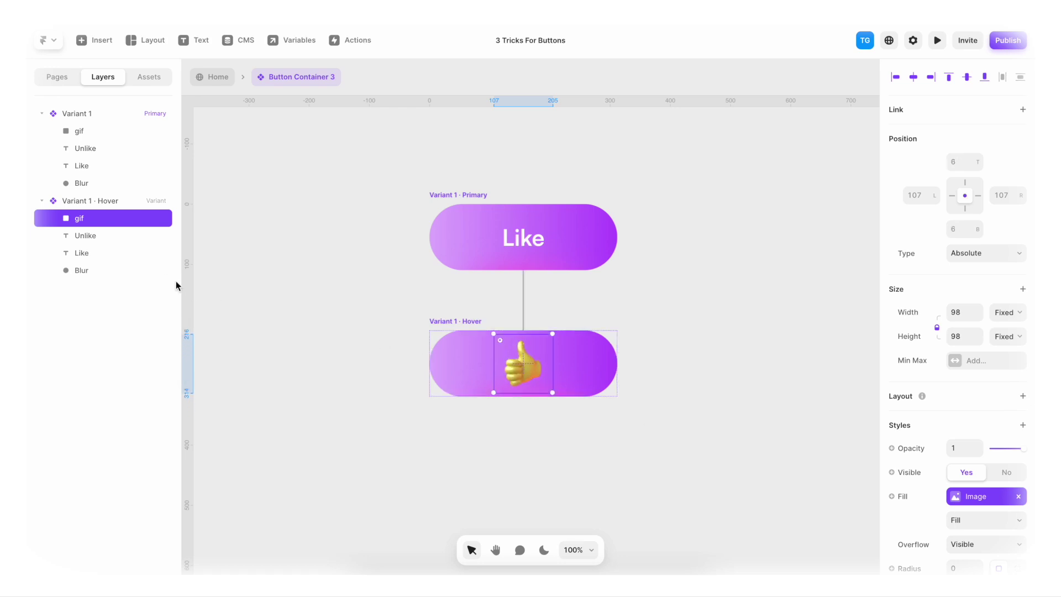
click(111, 270)
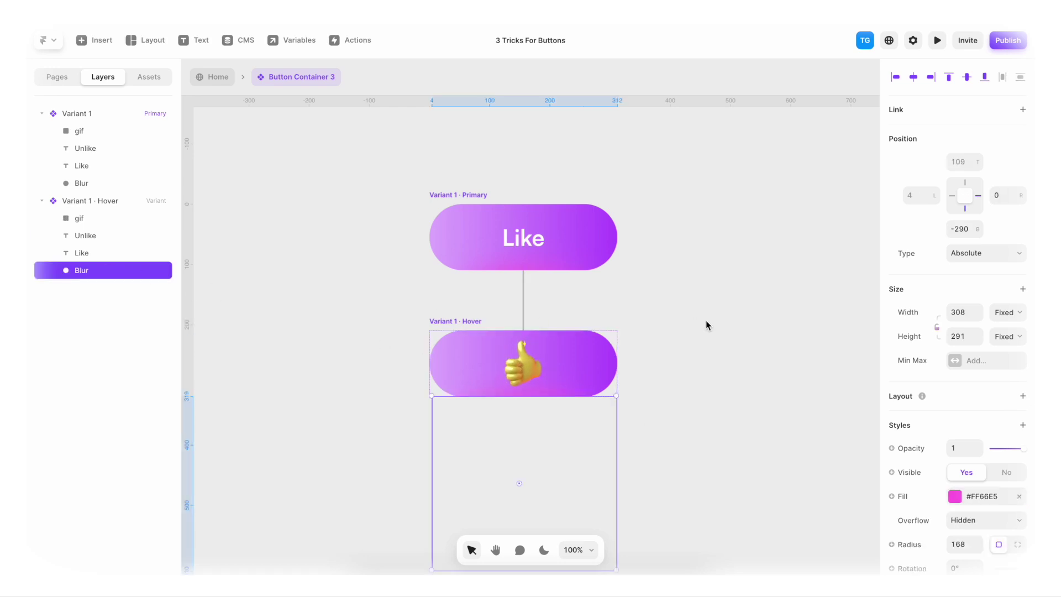
key(shift+Up)
key(shift+Up)
key(shift+Up)
key(shift+Up)
key(shift+Up)
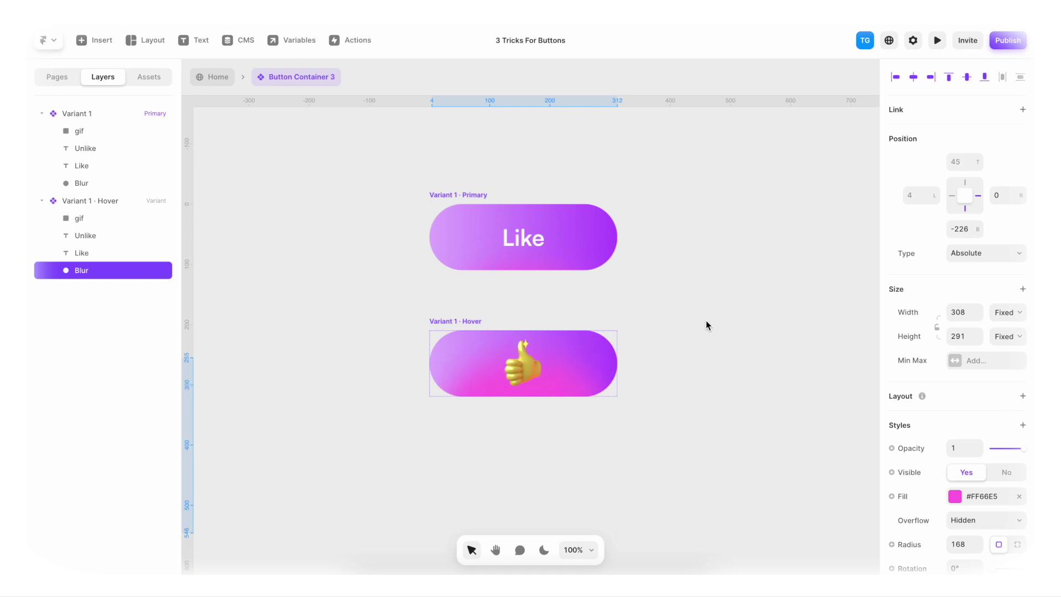
key(shift+Up)
key(shift+Up)
click(681, 323)
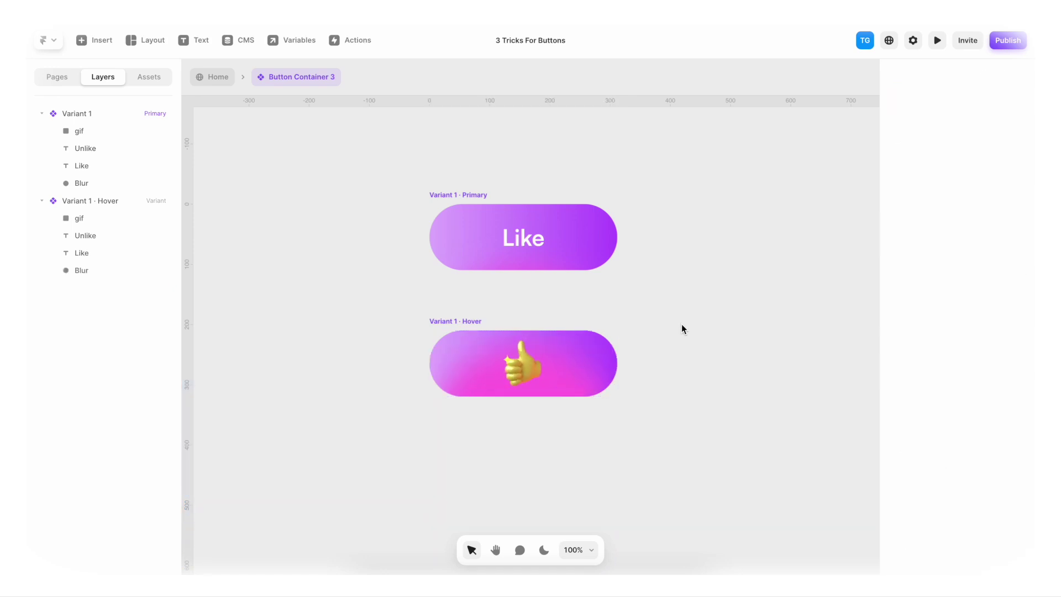
key(super+p)
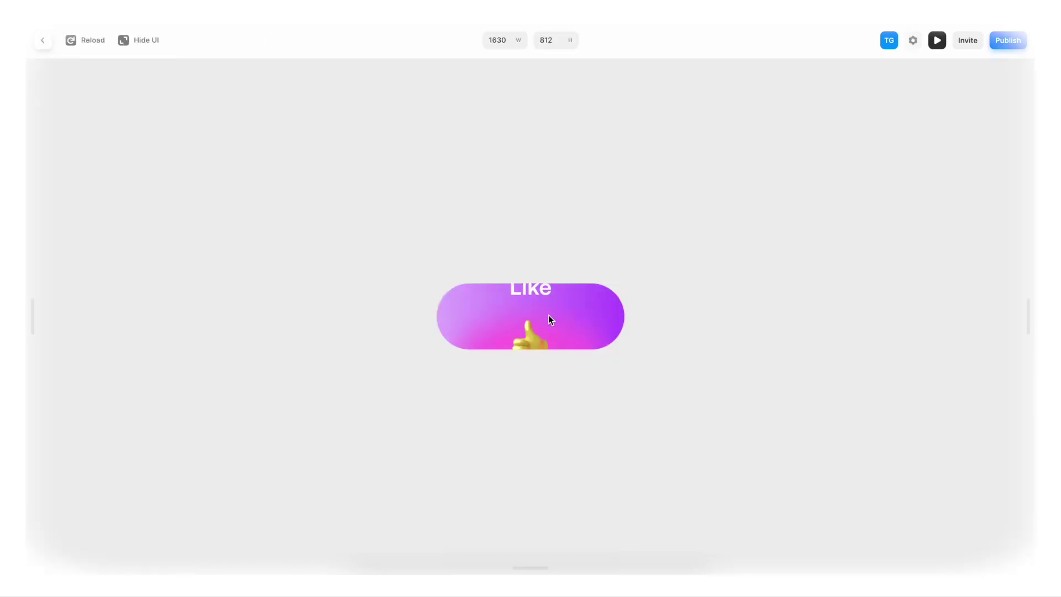
key(super+p)
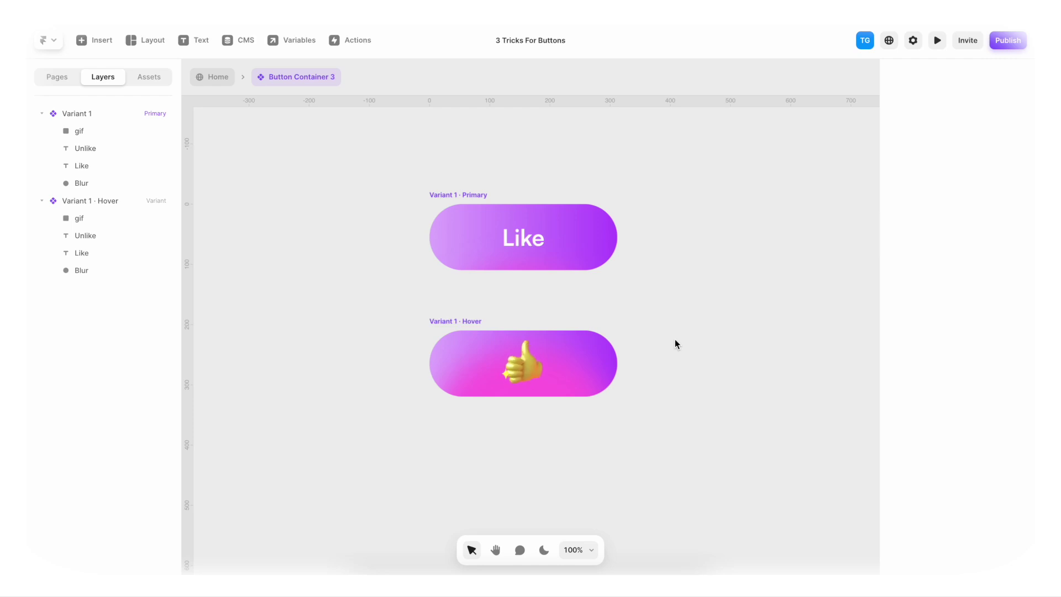
click(462, 317)
scroll(499, 413, down, 1)
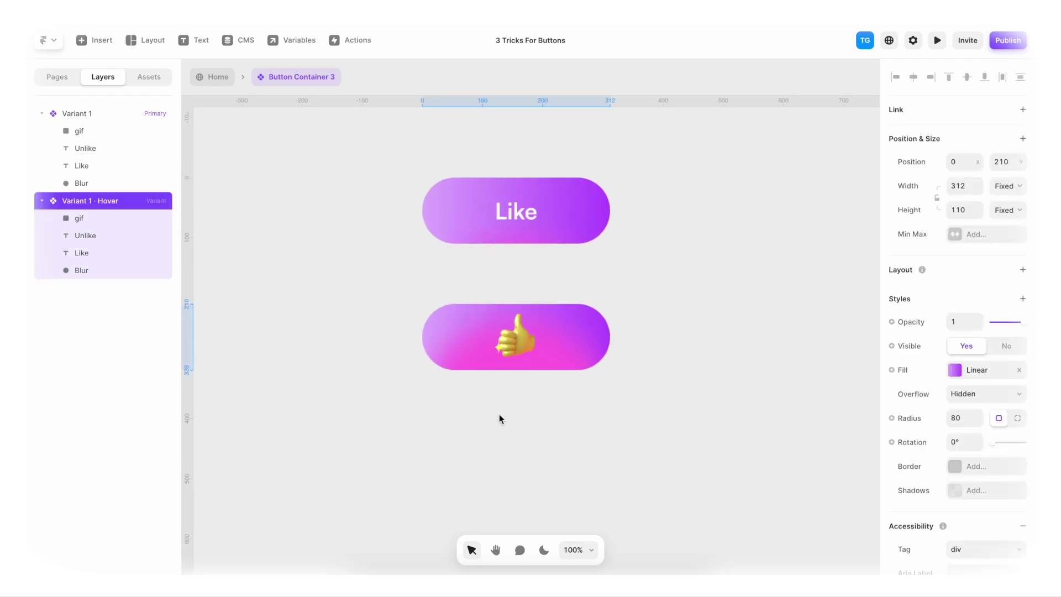
click(522, 461)
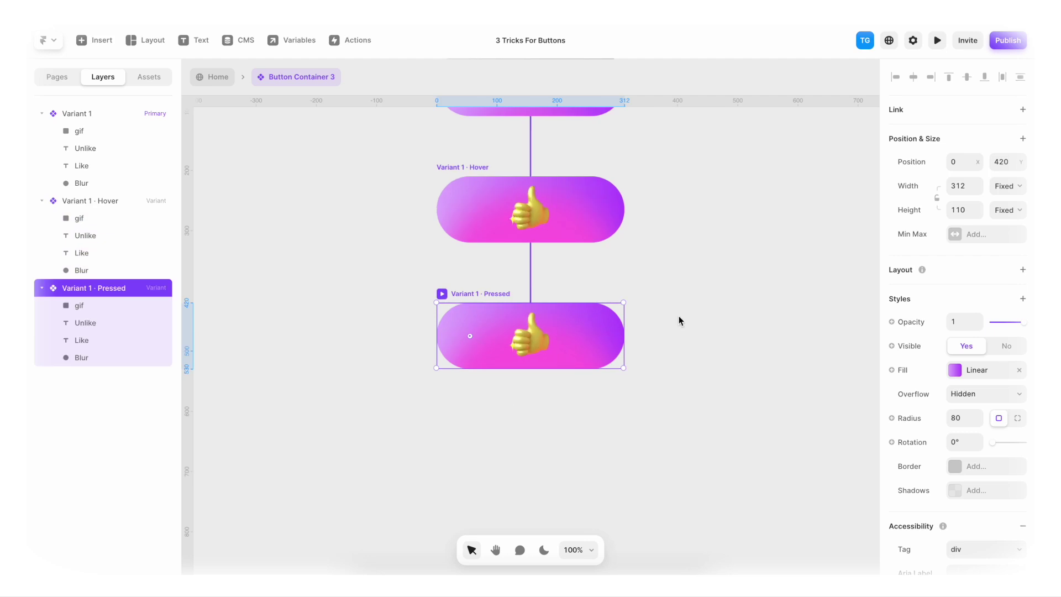
key(ctrl+z)
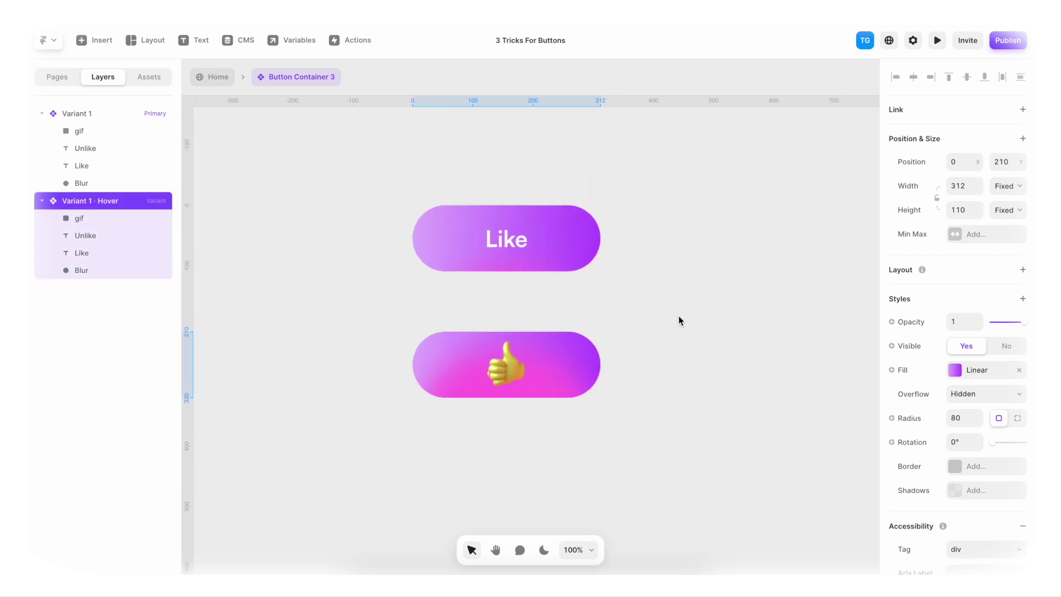
click(464, 196)
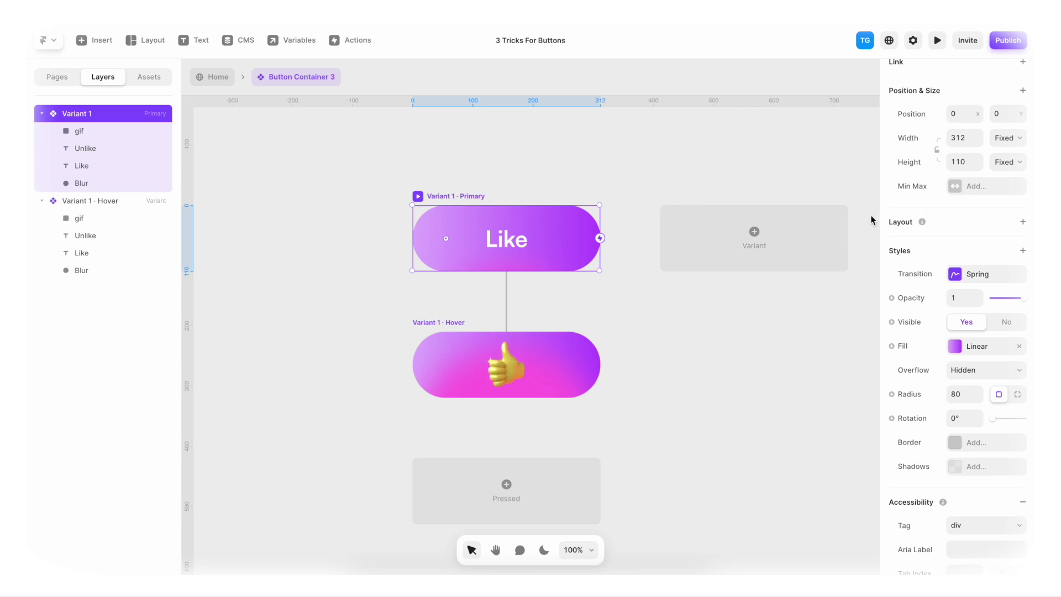
Add Variant 2 and push its Like text up out of the pill
click(756, 232)
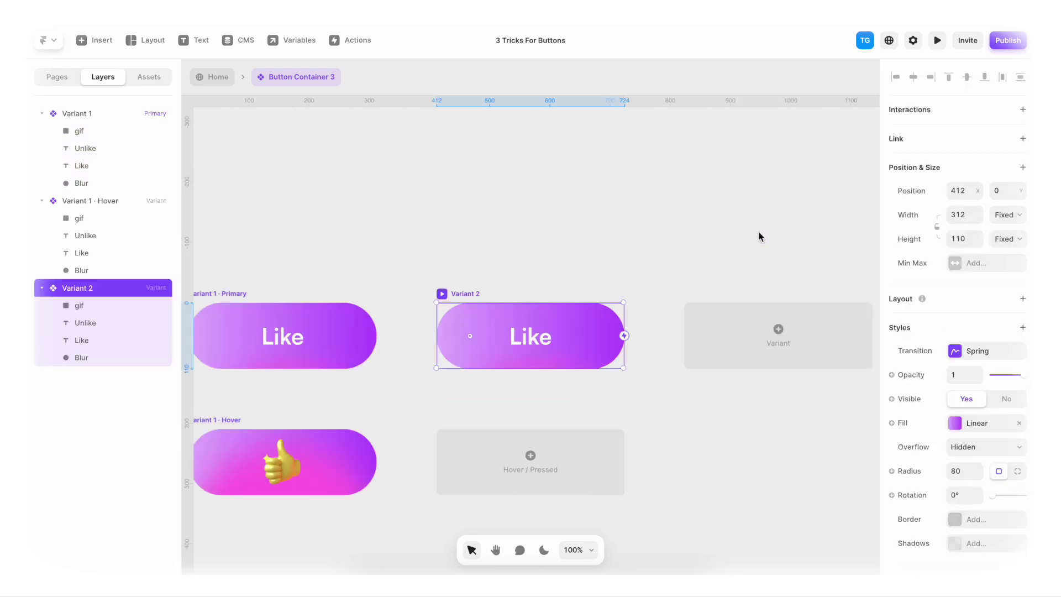
scroll(626, 264, left, 3)
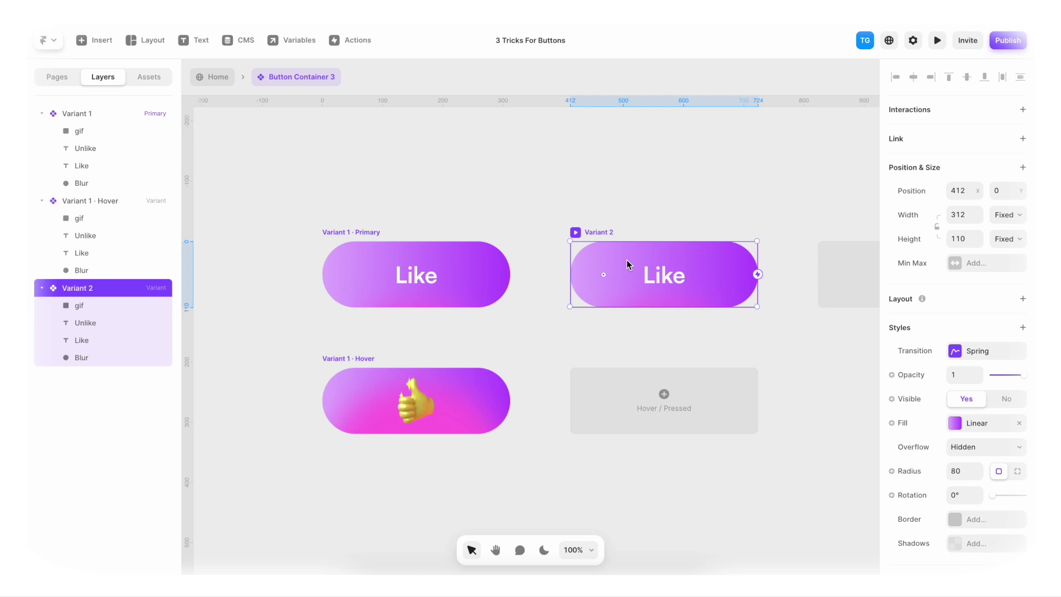
click(662, 277)
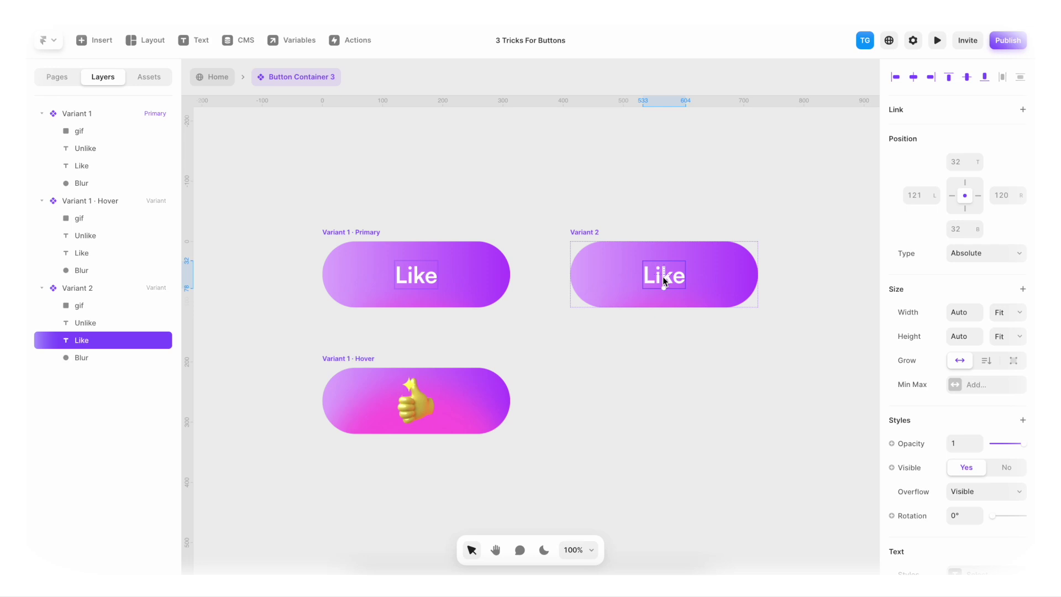
drag(662, 276, 662, 278)
key(shift+Up)
key(shift+Up)
key(shift+Up)
key(shift+Up)
key(shift+Up)
key(shift+Up)
key(shift+Up)
key(shift+Up)
key(shift+Up)
key(shift+Up)
key(shift+Up)
key(shift+Up)
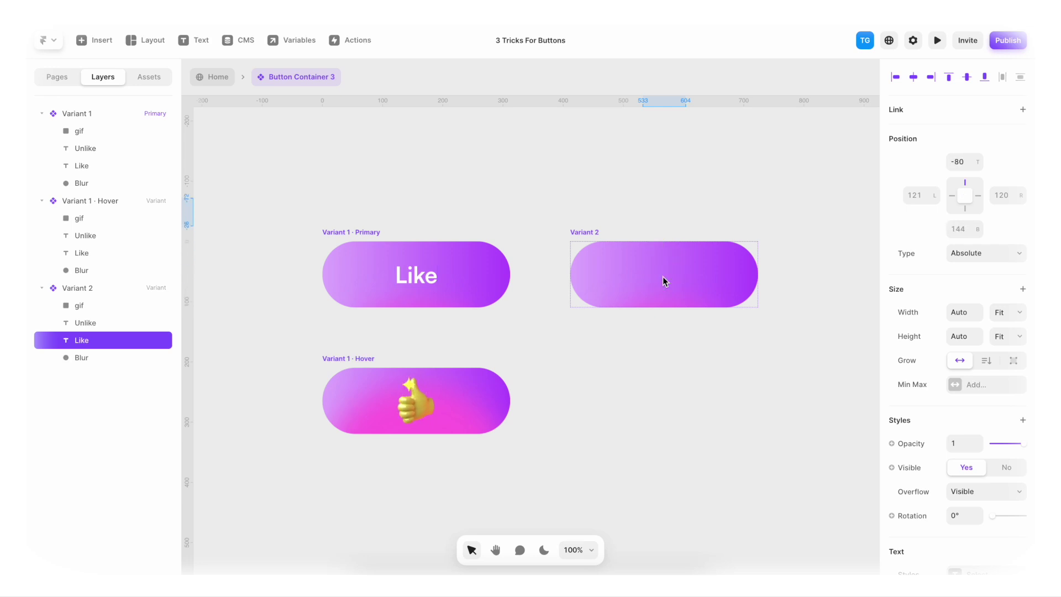
Raise Variant 2's Blur layer so the pink glow fills the pill
click(93, 358)
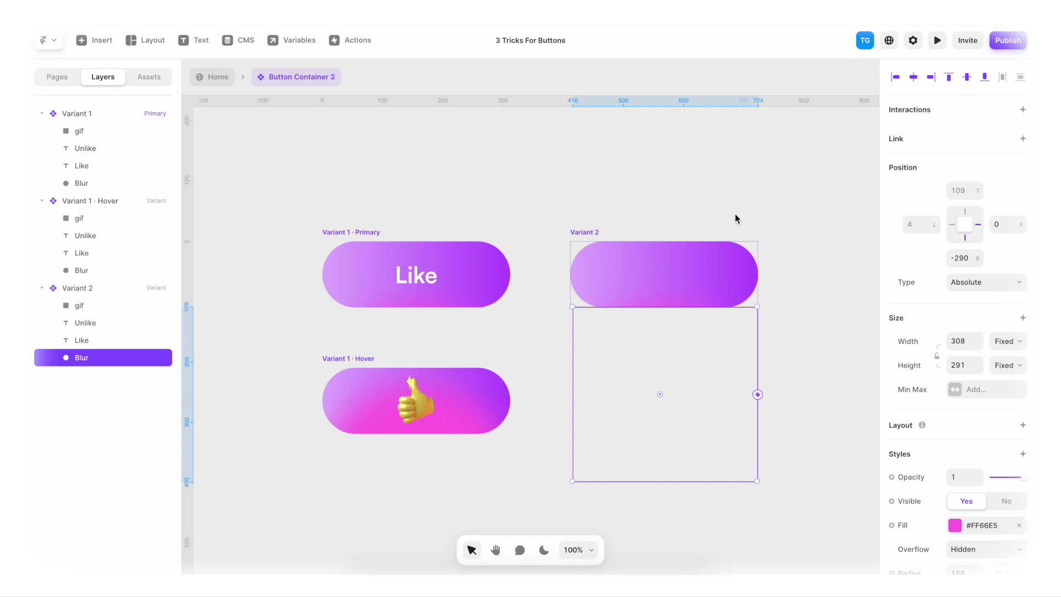
key(shift+Up)
key(shift+Up)
key(shift+Up)
key(shift+Up)
key(shift+Up)
key(shift+Up)
key(shift+Up)
key(shift+Up)
key(shift+Up)
key(shift+Up)
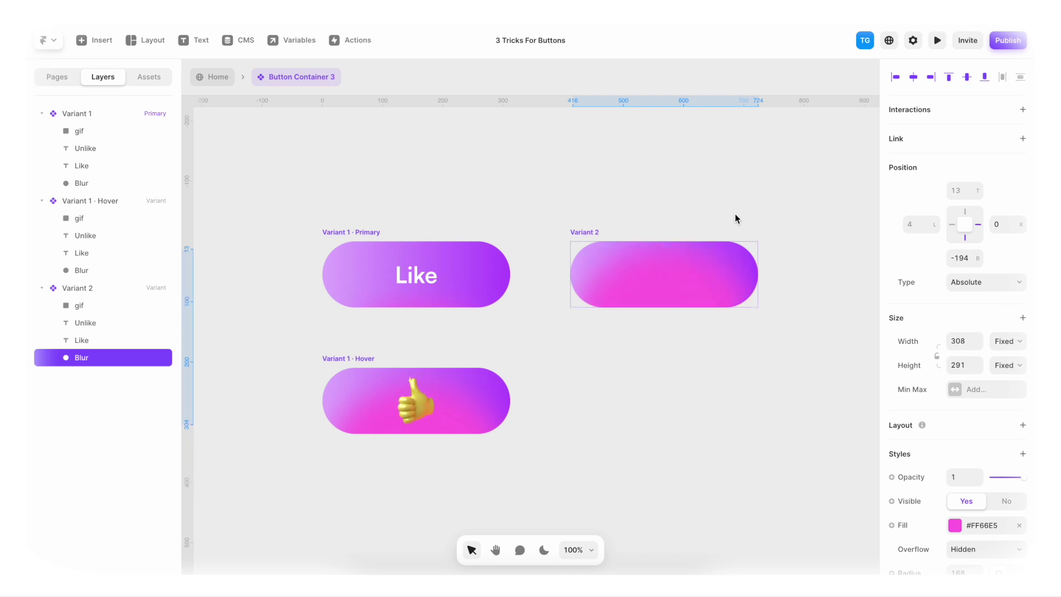
key(shift+Up)
key(shift+Up)
key(shift+Up)
key(shift+Up)
key(shift+Up)
key(shift+Up)
key(shift+Up)
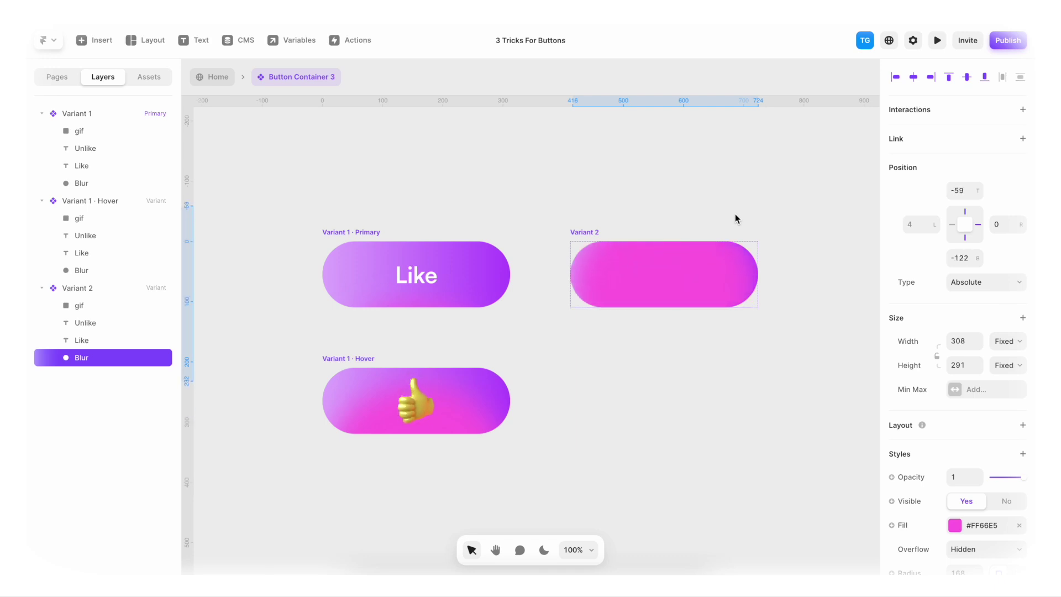
key(Up)
key(Up)
key(Up)
key(Up)
key(Up)
key(Up)
key(Up)
key(Up)
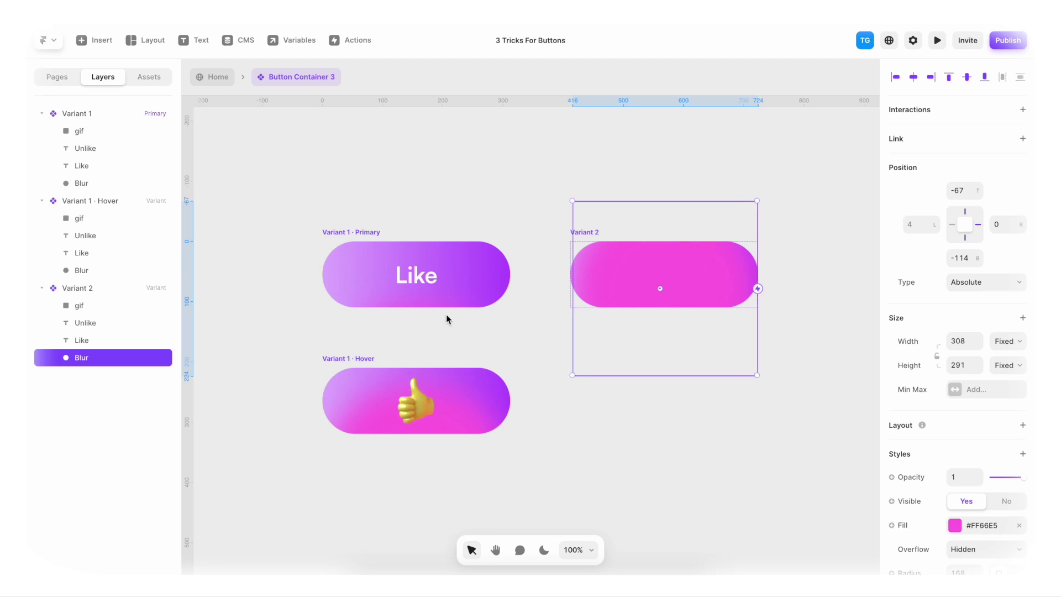
Bring the Unlike text into the pill and centre it horizontally and vertically
click(135, 324)
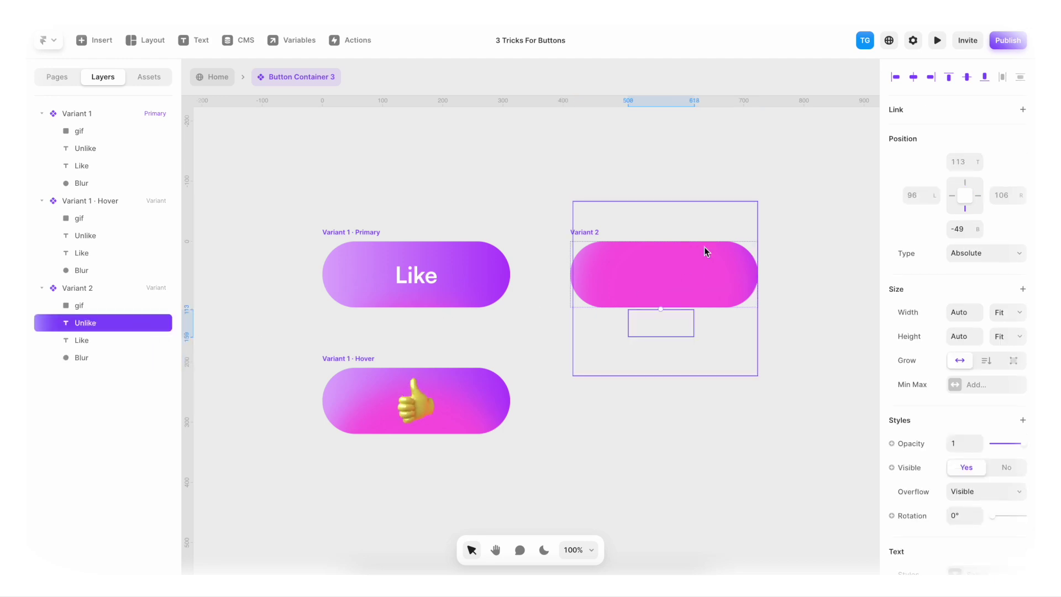
key(shift+Up)
key(shift+Up)
key(shift+Up)
key(shift+Up)
key(shift+Up)
key(shift+Up)
key(shift+Up)
key(shift+Up)
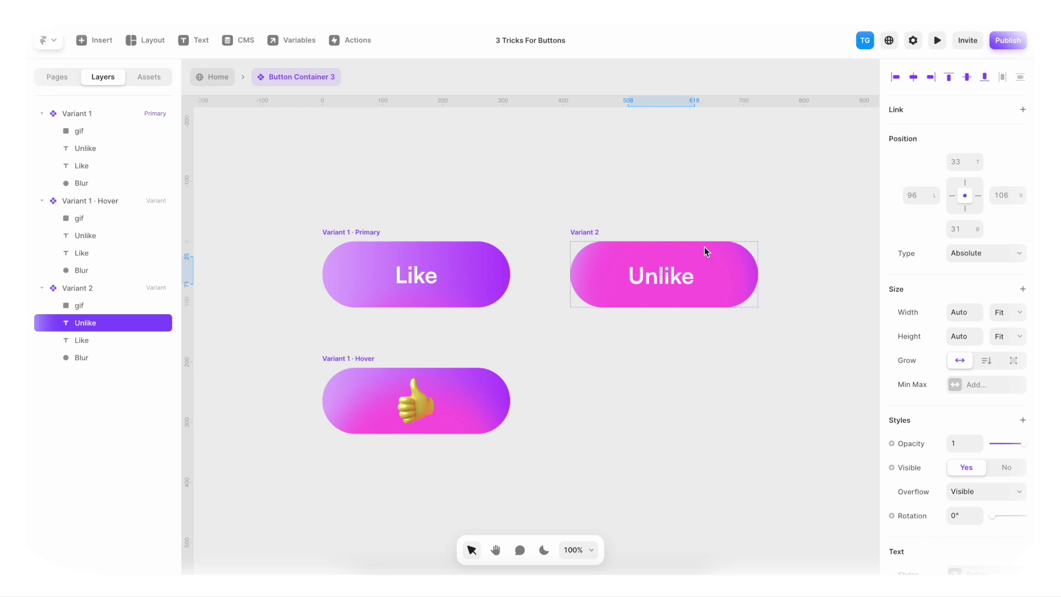
key(Up)
key(Up)
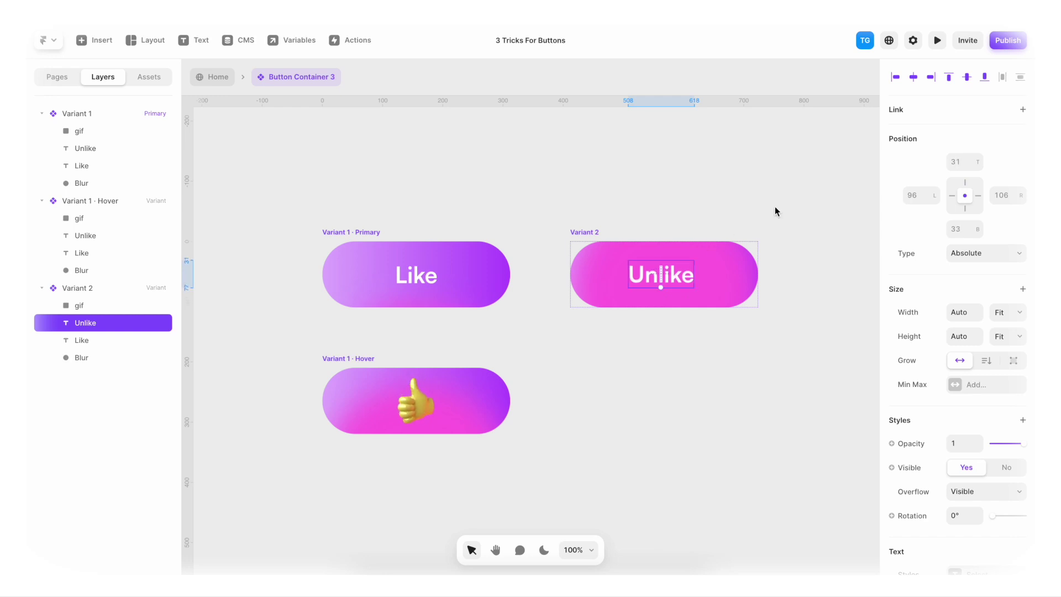
click(914, 79)
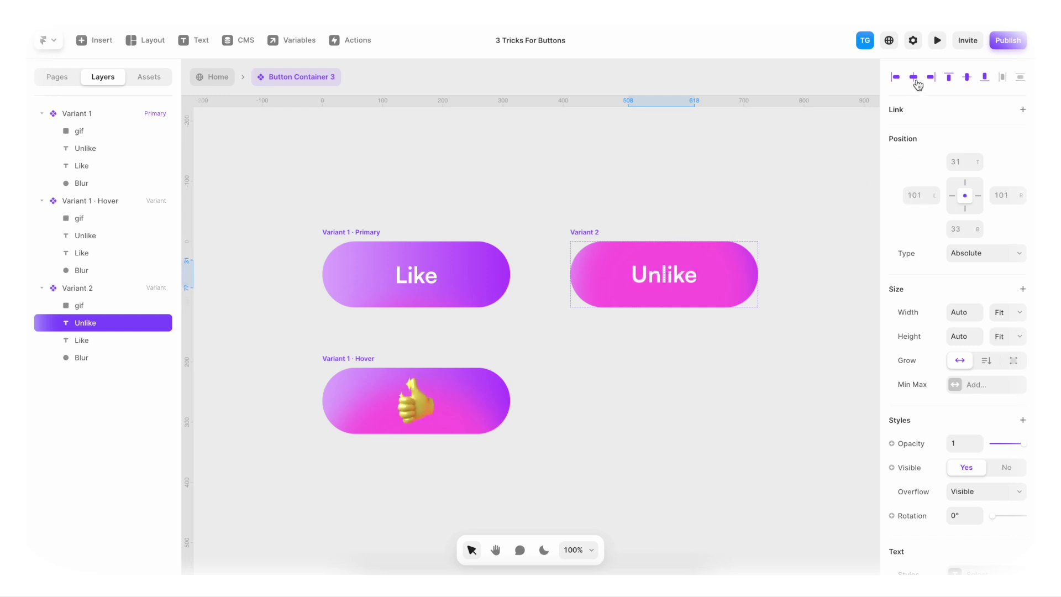
click(966, 77)
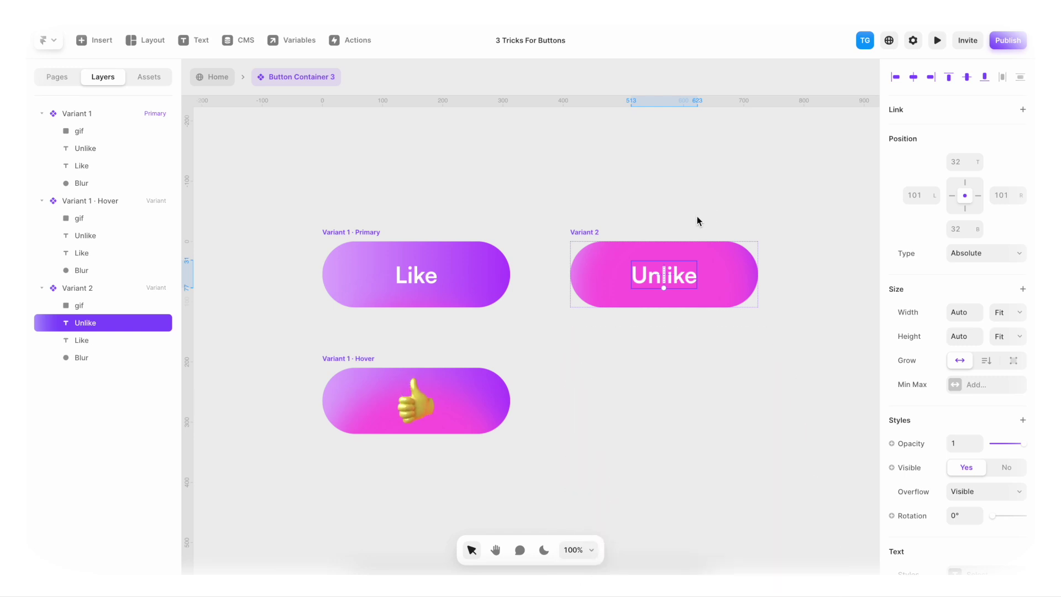
Push Variant 2's thumbs-up gif up out of the pill
click(142, 306)
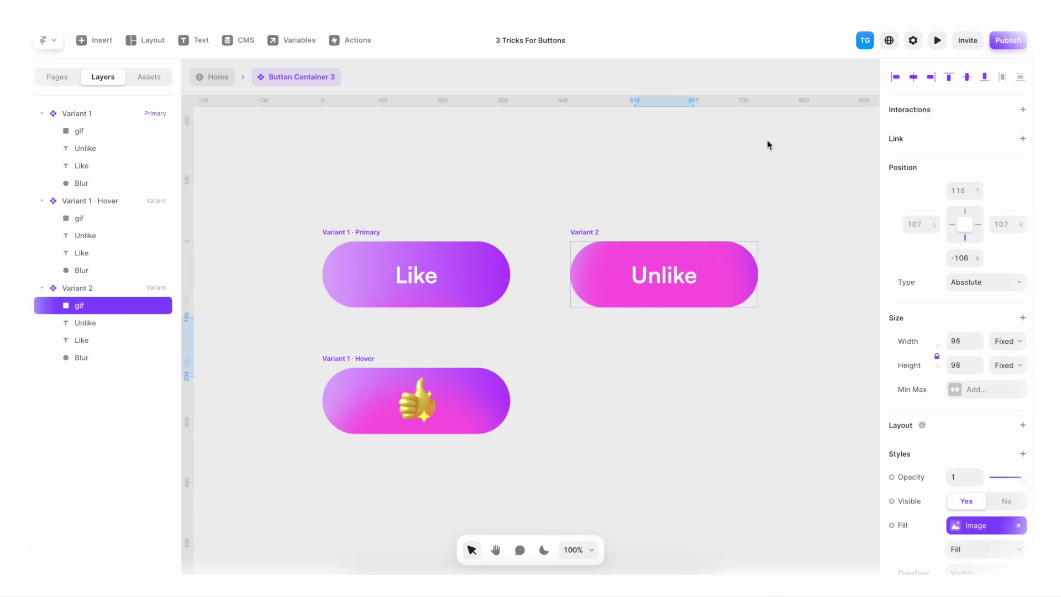
key(shift+Up)
key(shift+Up)
key(shift+Up)
key(shift+Up)
key(shift+Up)
key(shift+Up)
key(shift+Up)
key(shift+Up)
key(shift+Up)
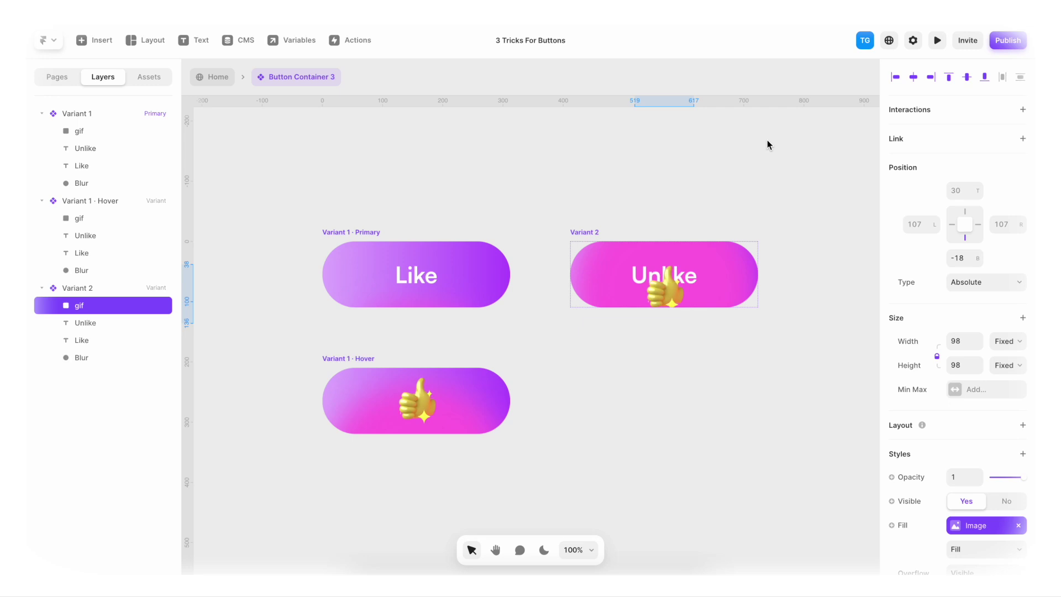
key(shift+Up)
key(shift+Up)
key(shift+Up)
key(shift+Up)
key(shift+Up)
key(shift+Up)
key(shift+Up)
key(shift+Up)
key(shift+Up)
key(shift+Up)
key(shift+Up)
key(shift+Up)
key(shift+Up)
key(shift+Up)
key(shift+Up)
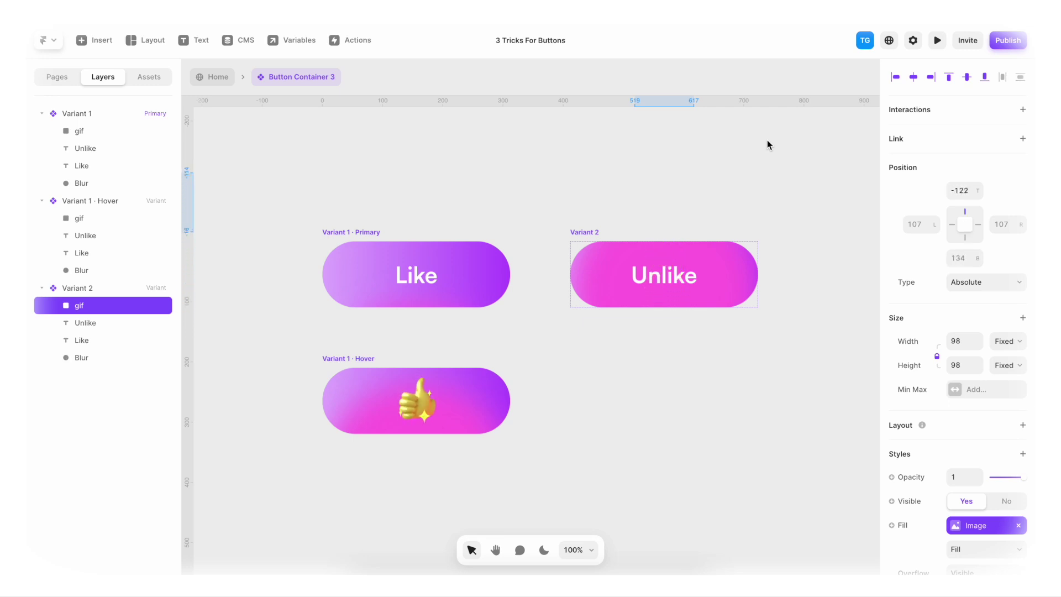
Add On: Tap interactions from Variant 1 to Variant 2 and from Variant 2 back to Variant 1
click(359, 233)
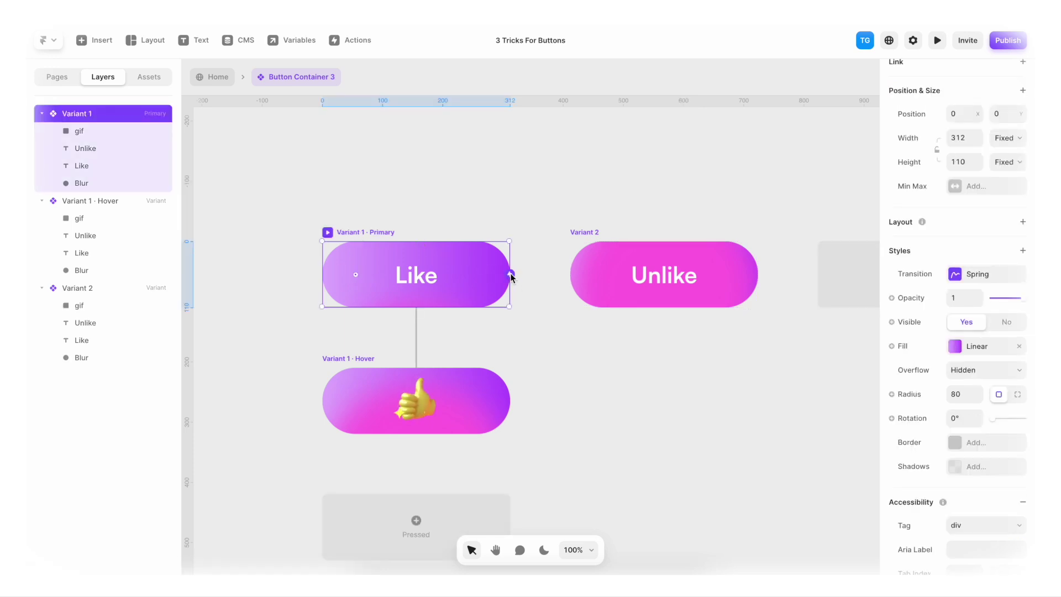
drag(511, 276, 588, 269)
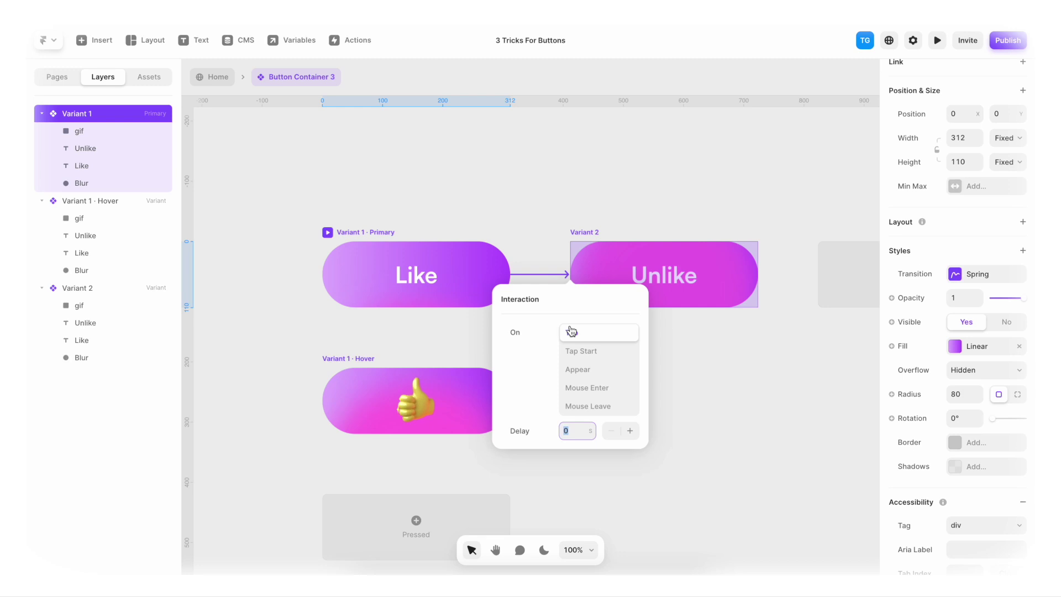
click(559, 238)
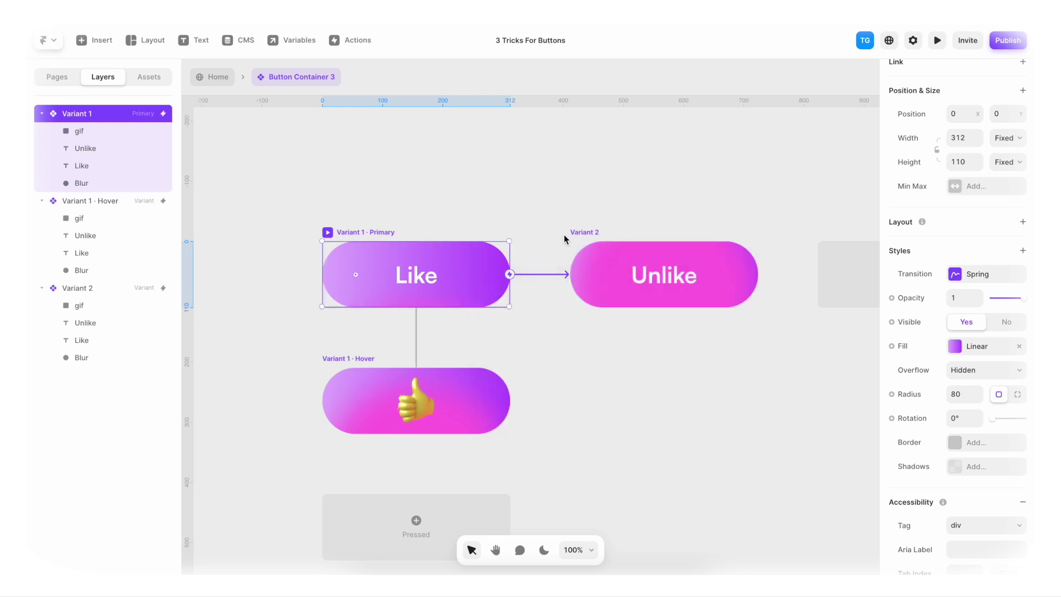
click(586, 233)
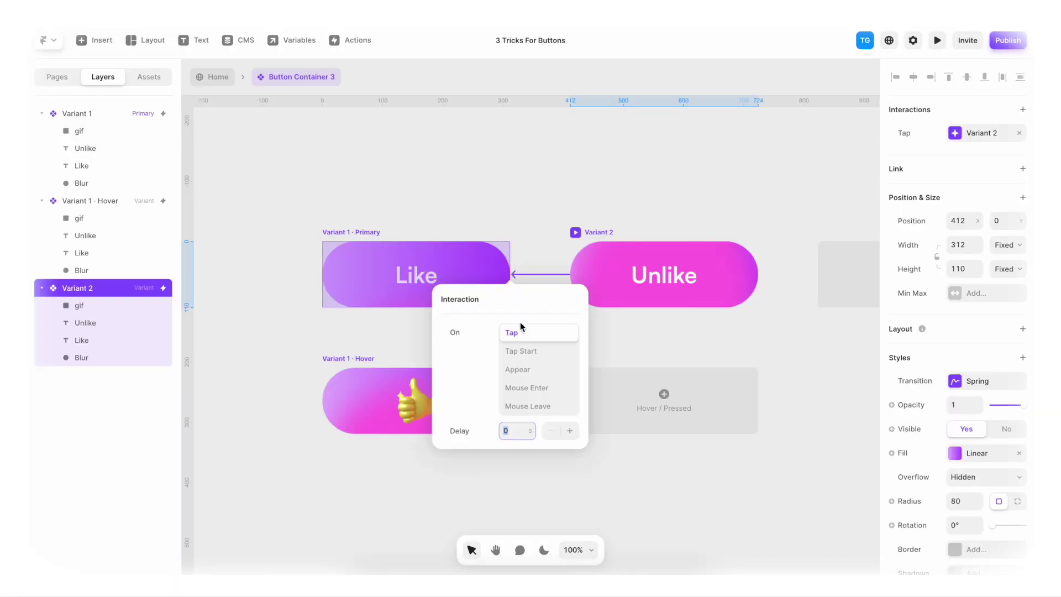
click(520, 216)
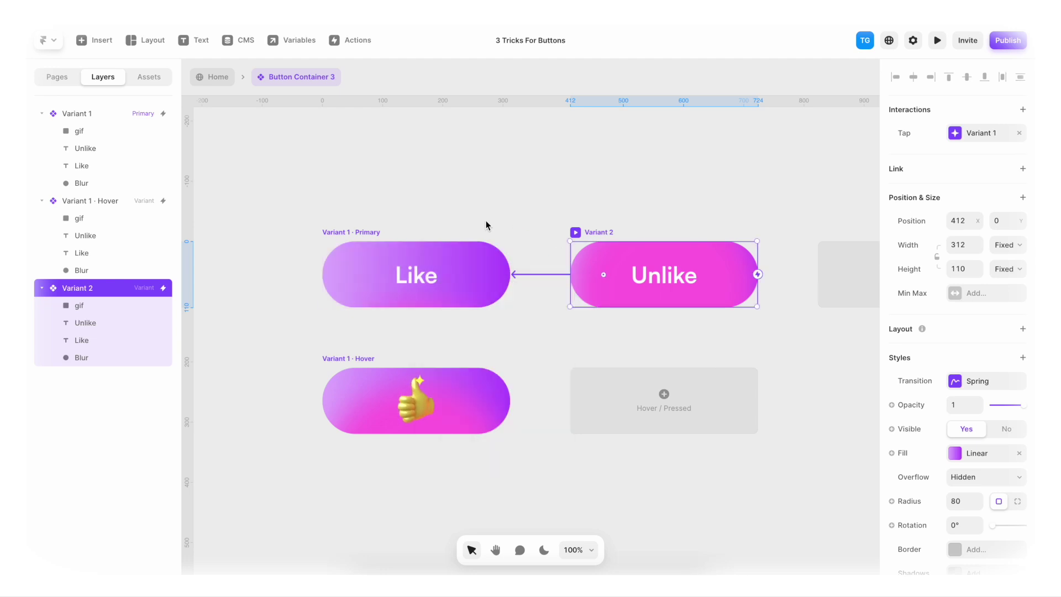
click(377, 231)
key(ctrl+p)
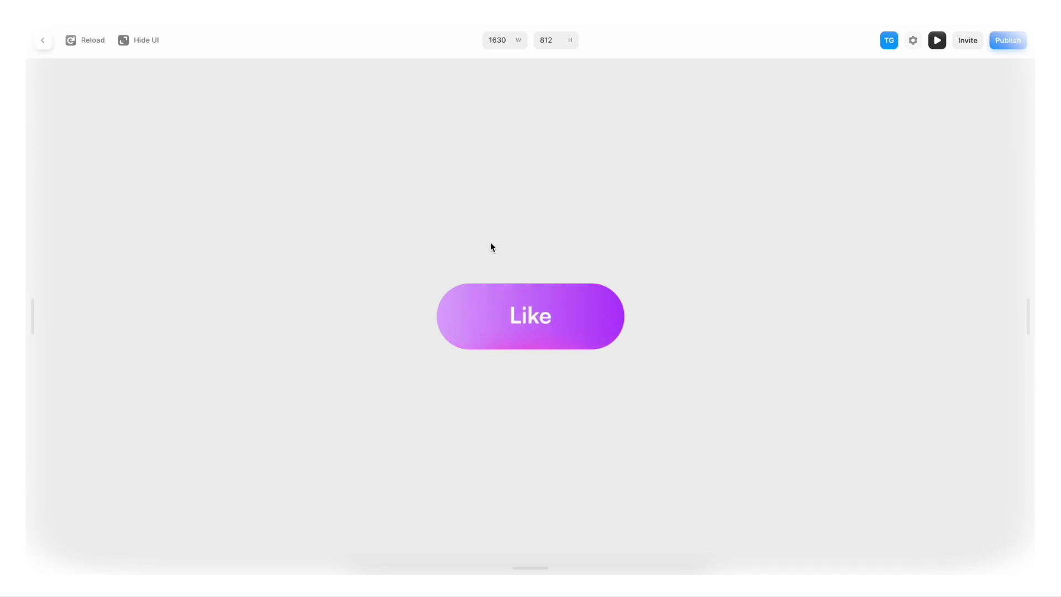
Tap the previewed button three times to toggle Like, Unlike, and Like again
click(522, 308)
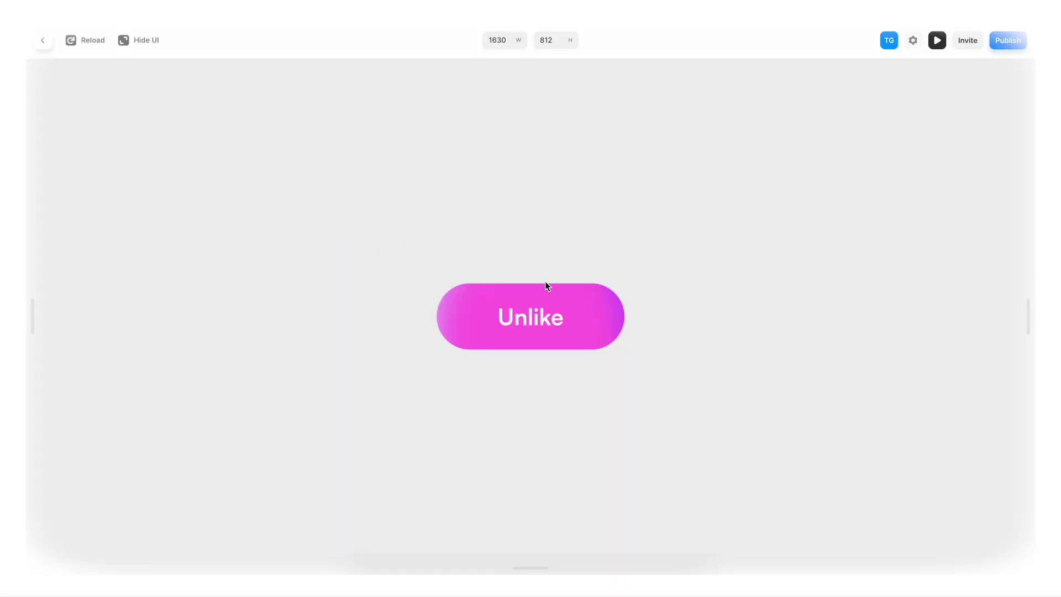
click(535, 310)
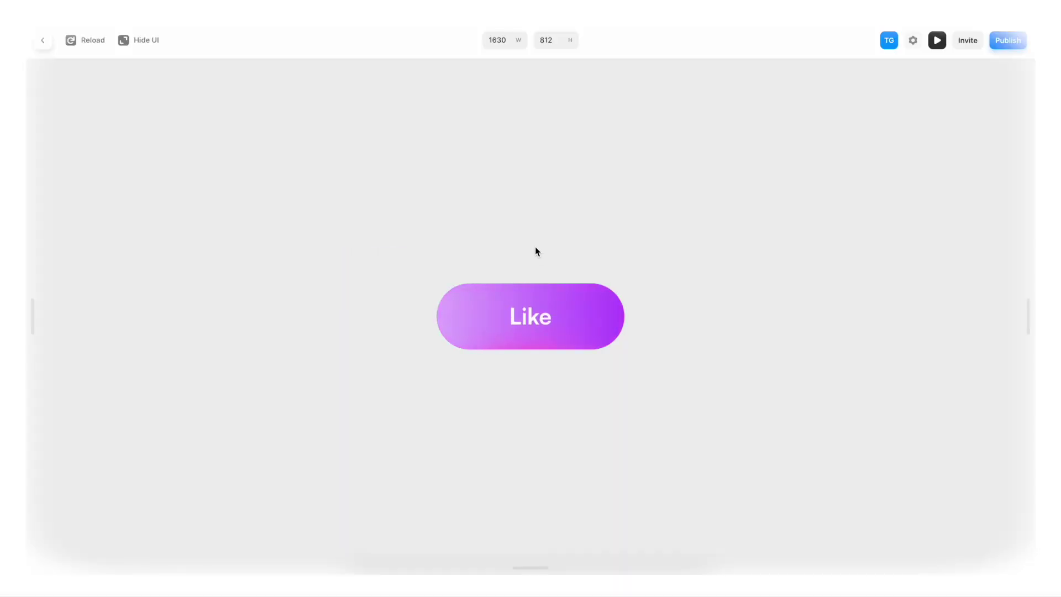
click(539, 316)
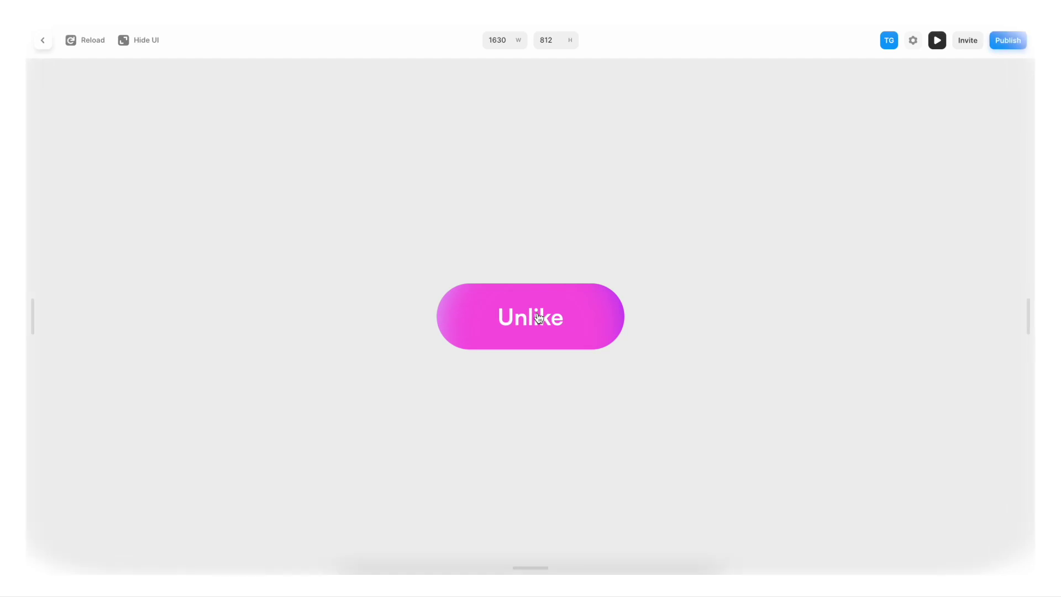